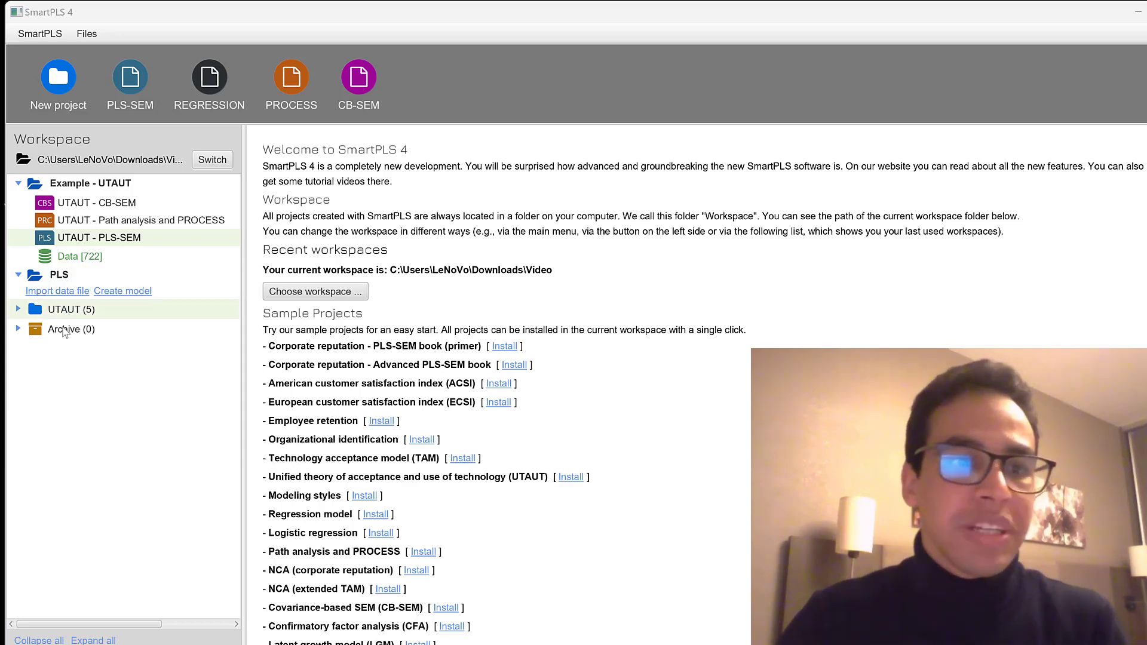
- Create a new project called "Name" in the workspace
left_click(57, 94)
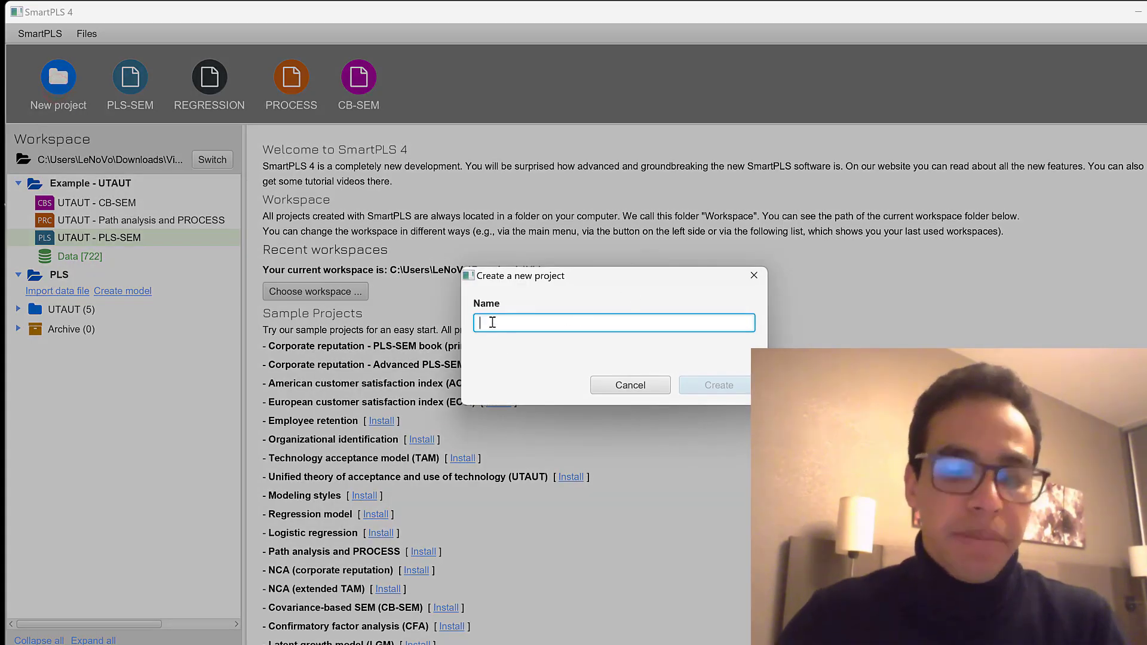
type("Name")
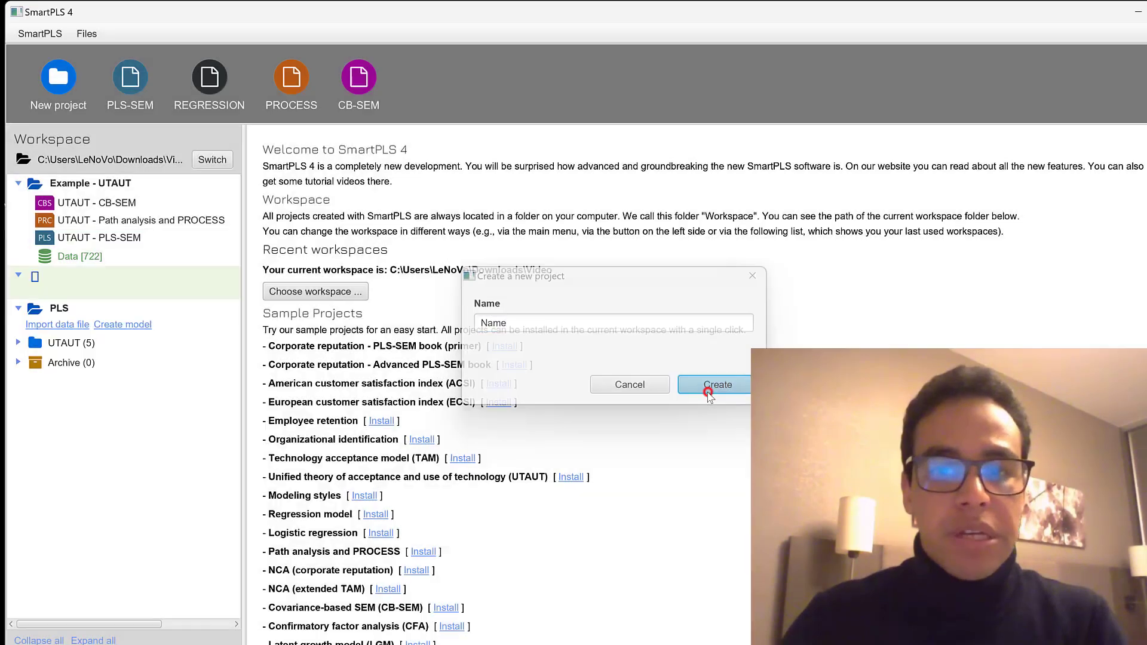
left_click(710, 397)
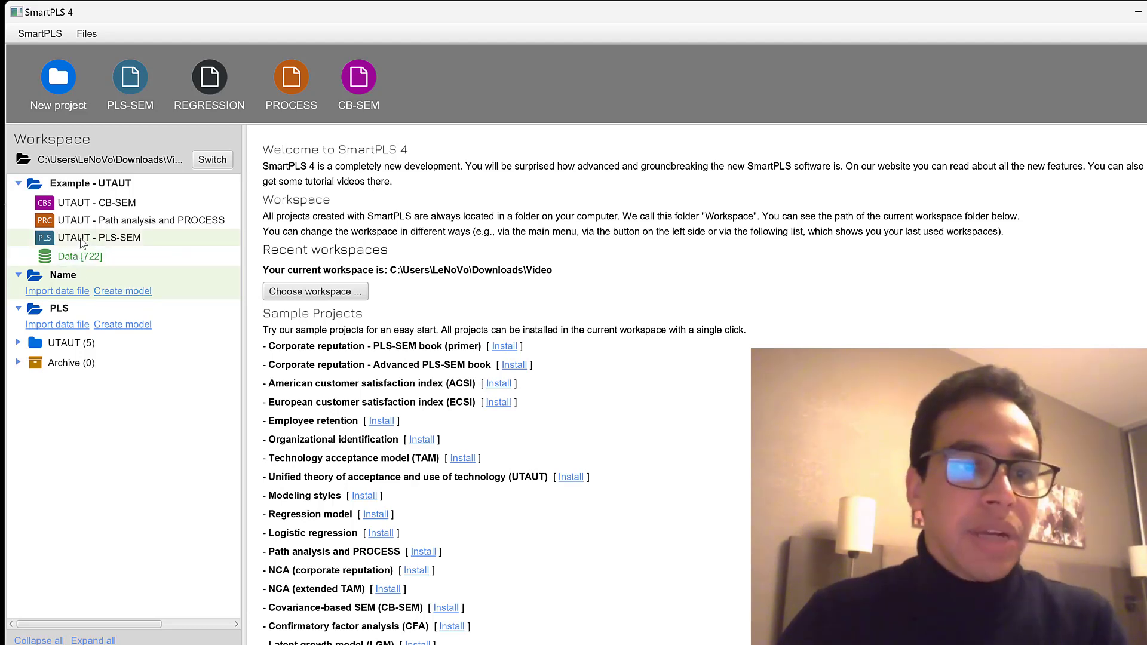
- Open the UTAUT - PLS-SEM model from the Example - UTAUT project
left_click(81, 238)
double_click(81, 239)
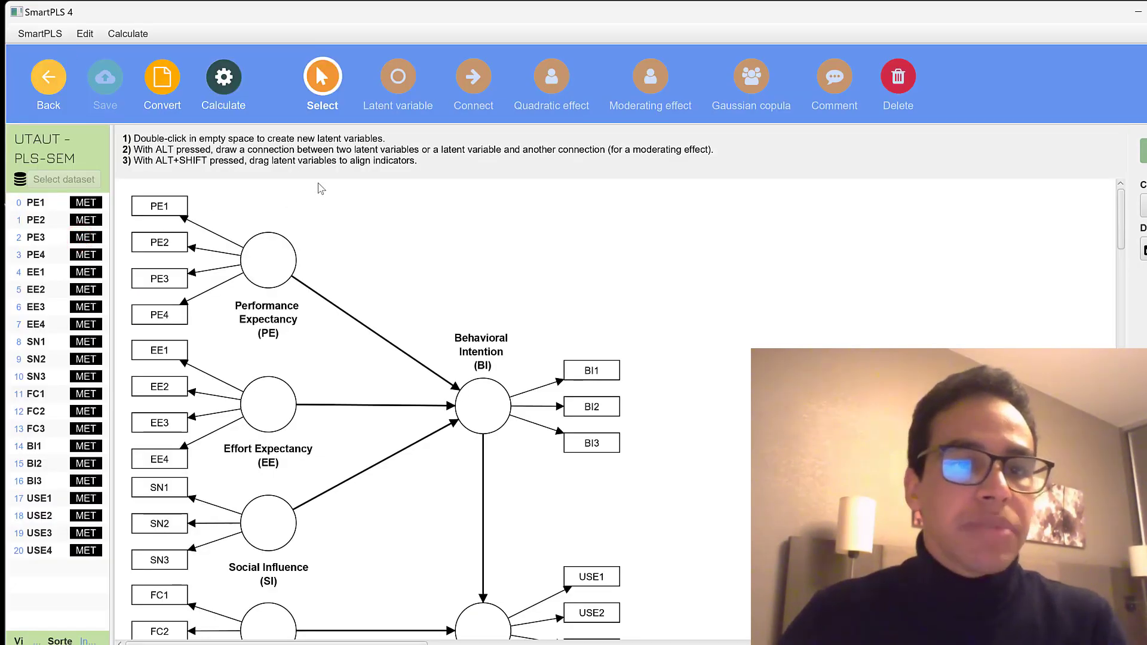
- Look over the constructs of the UTAUT model, from Performance Expectancy through Facilitating Conditions to Use Behavior
scroll(290, 323, "down", 1)
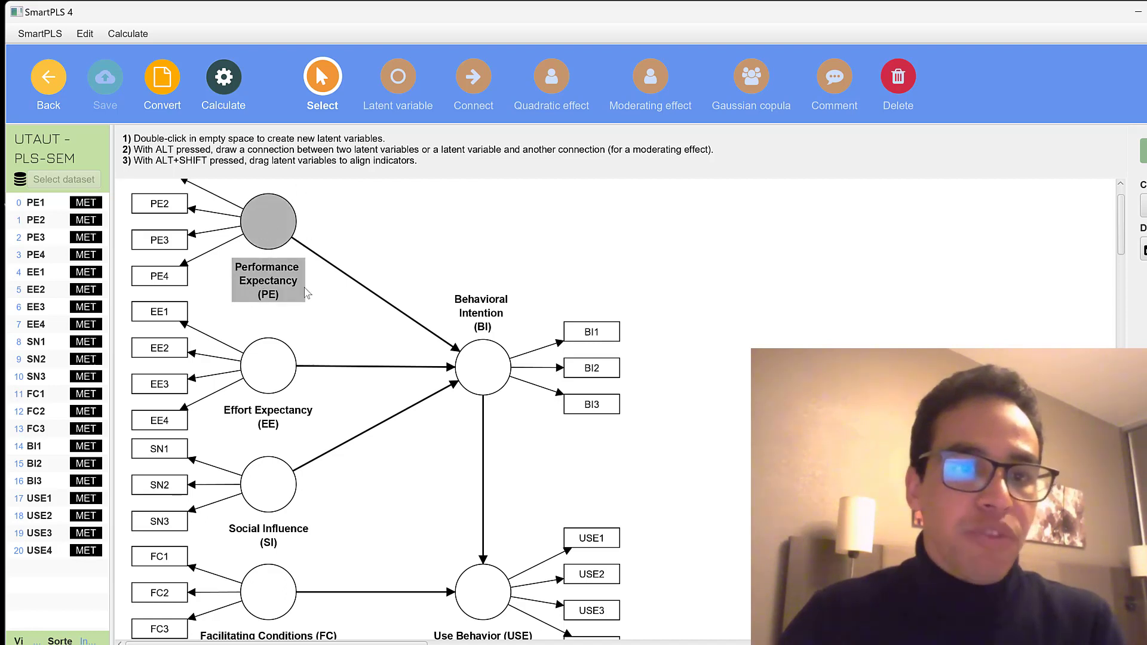
scroll(273, 347, "down", 1)
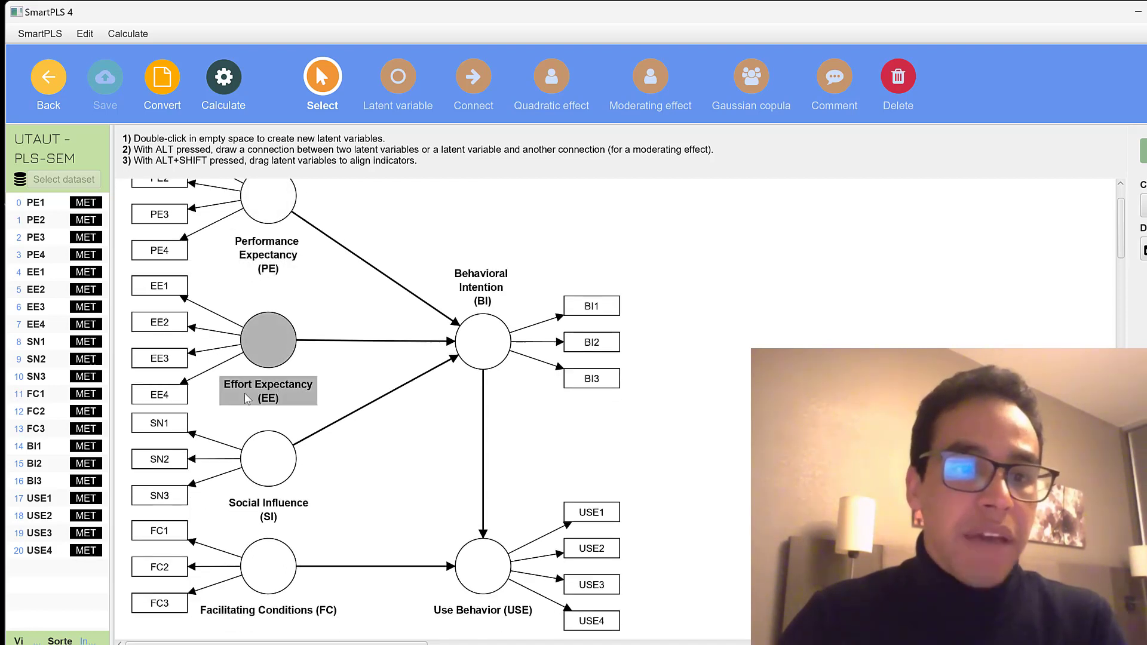
scroll(298, 401, "down", 4)
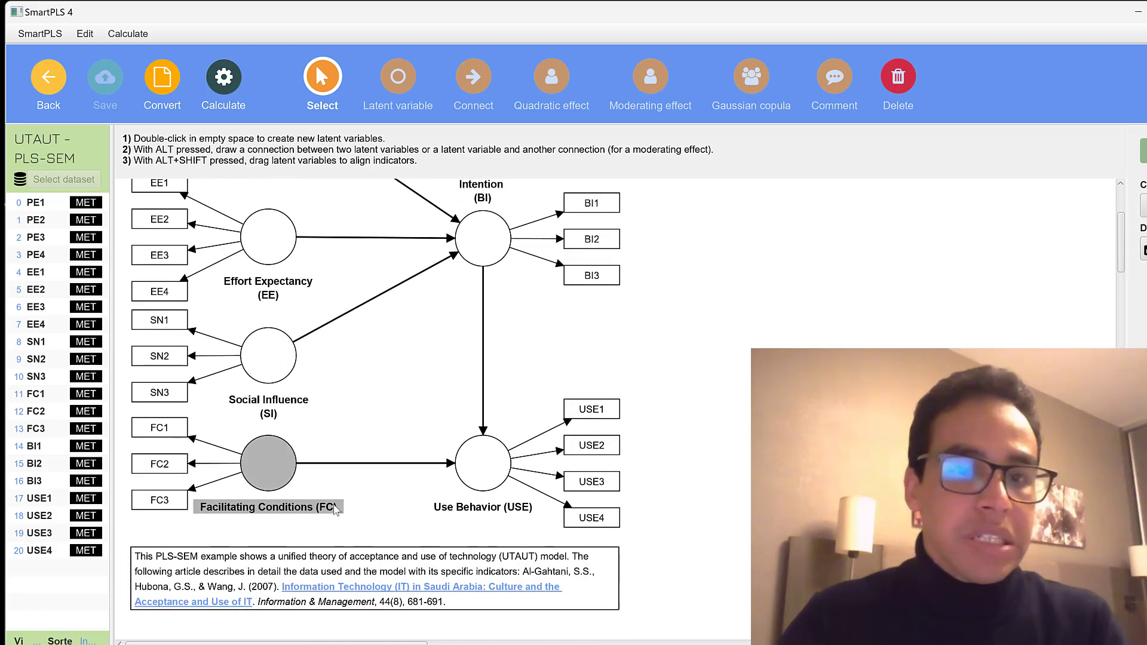
scroll(520, 412, "up", 2)
scroll(520, 412, "up", 1)
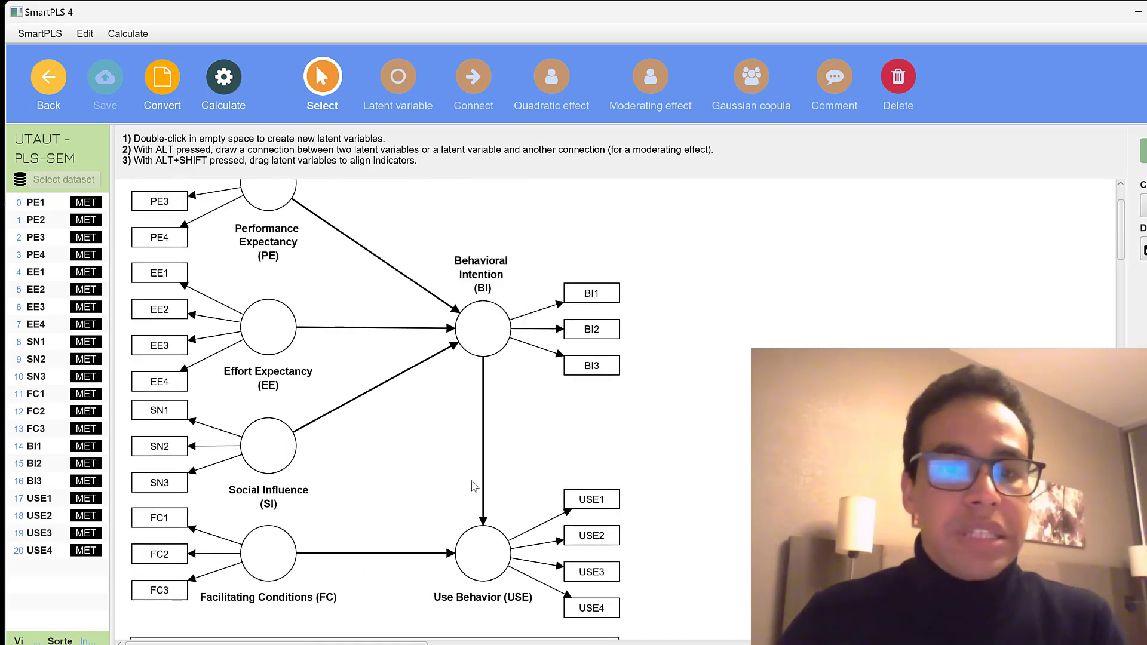
scroll(474, 485, "down", 1)
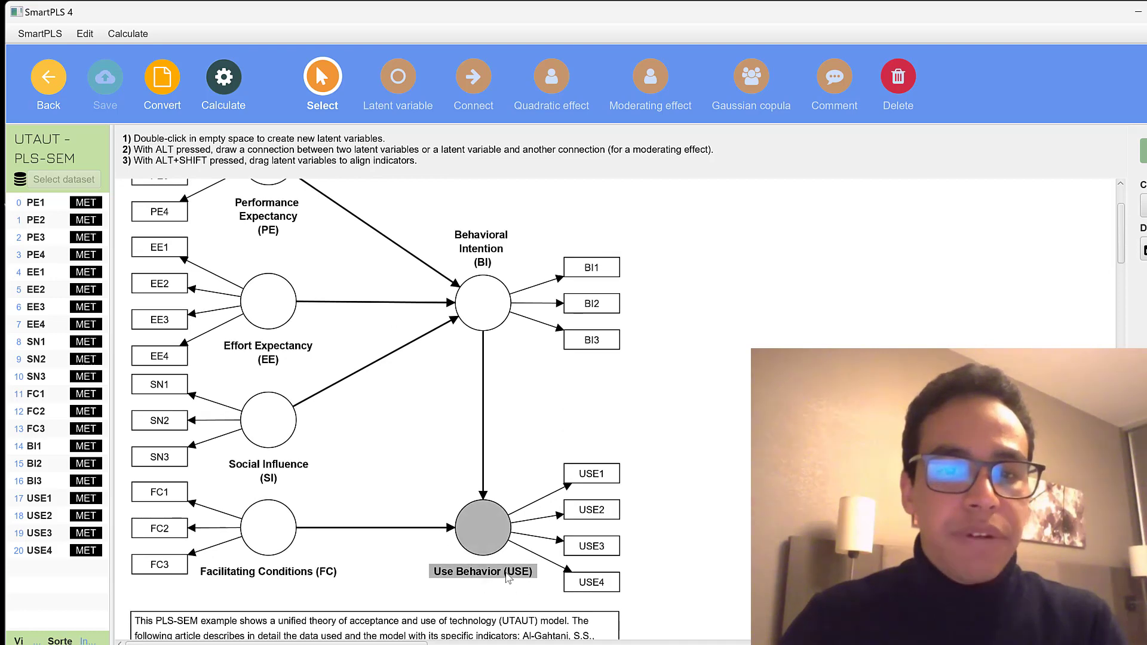
scroll(197, 248, "up", 3)
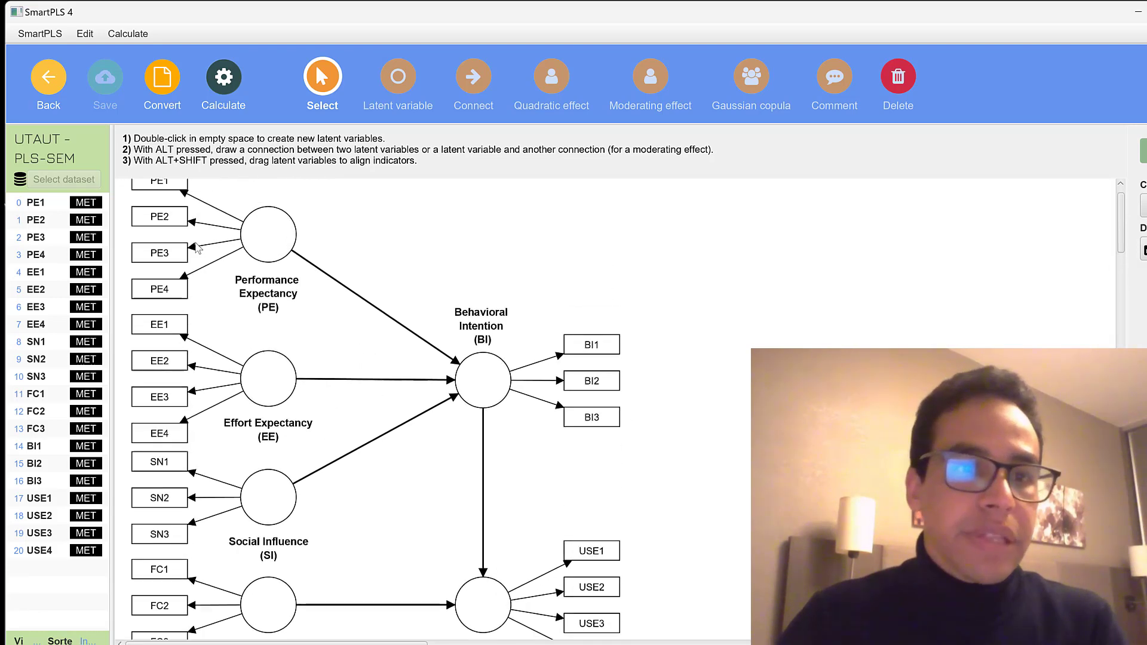
scroll(197, 245, "up", 1)
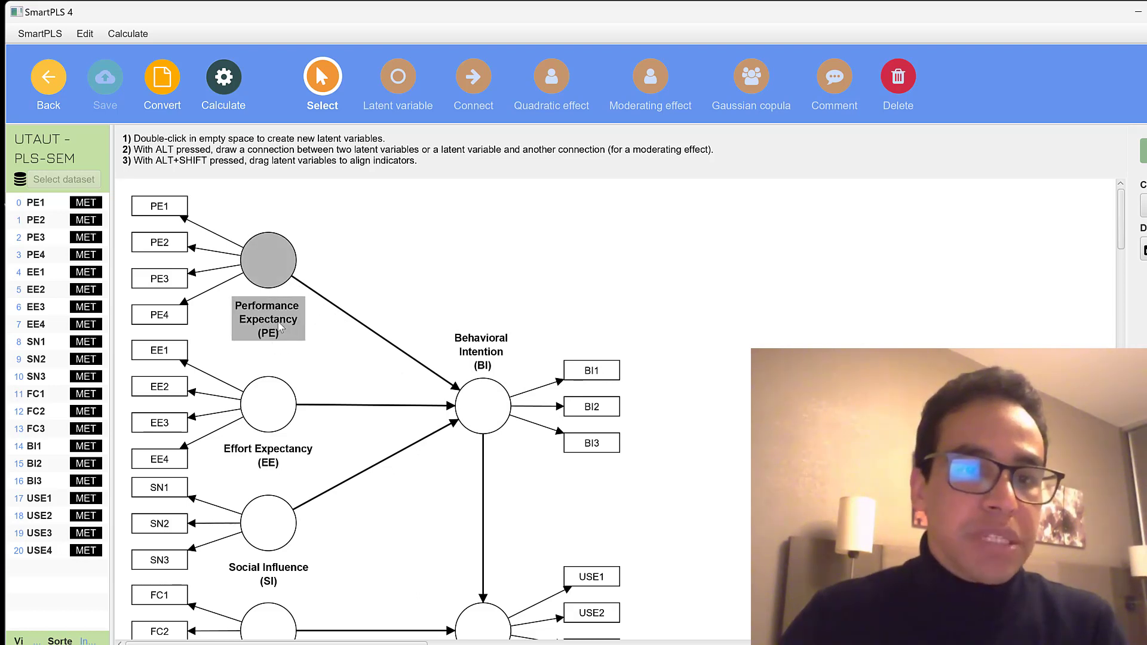
- Trace the paths from the predictor constructs to Behavioral Intention and on to Use Behavior
scroll(493, 390, "down", 1)
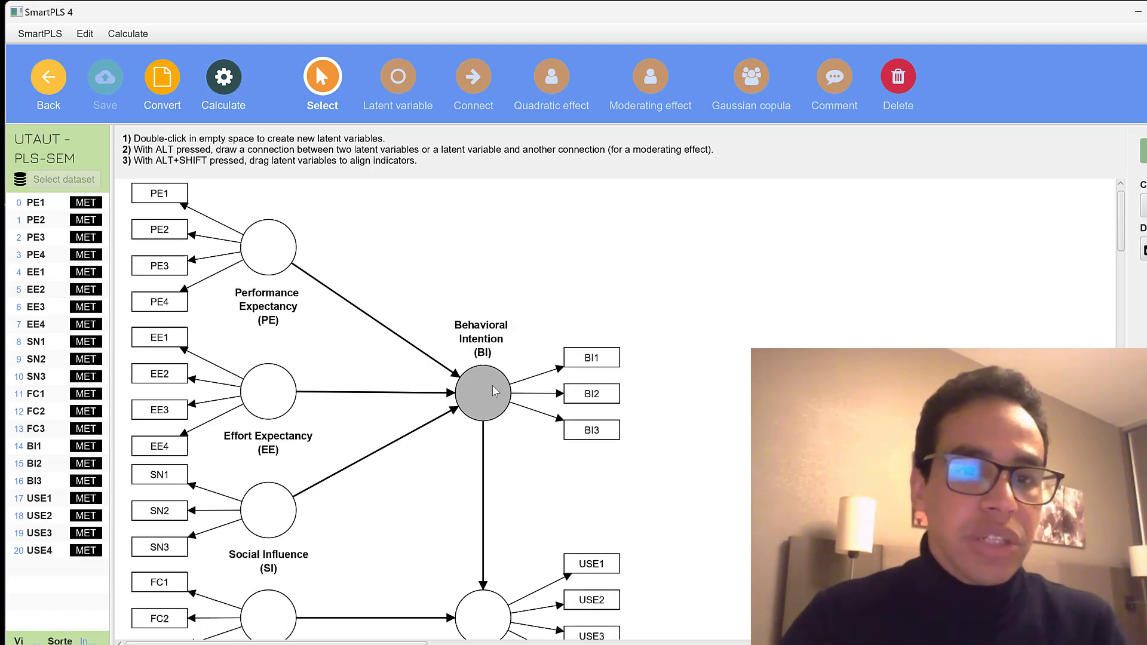
scroll(493, 390, "down", 5)
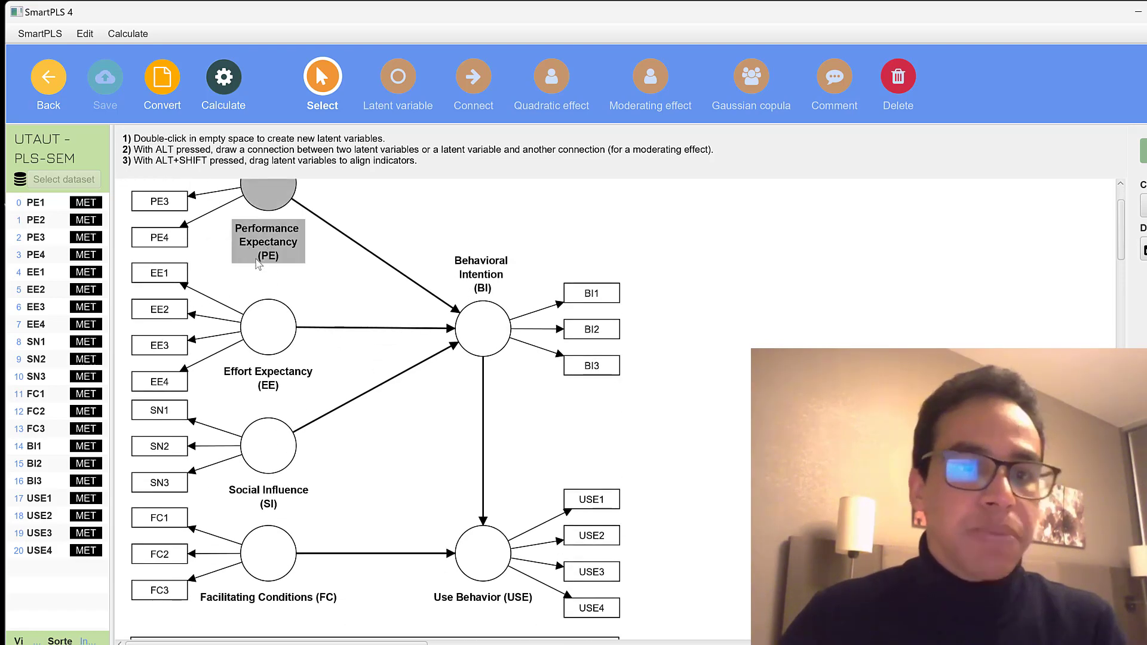
scroll(305, 256, "up", 3)
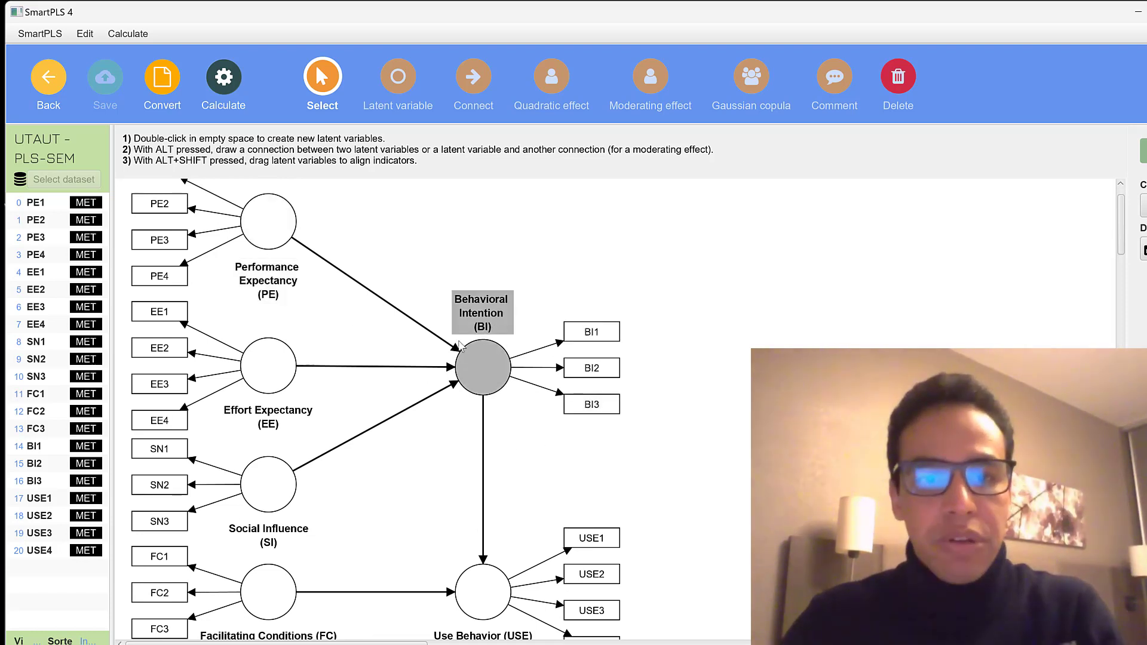
scroll(478, 284, "down", 3)
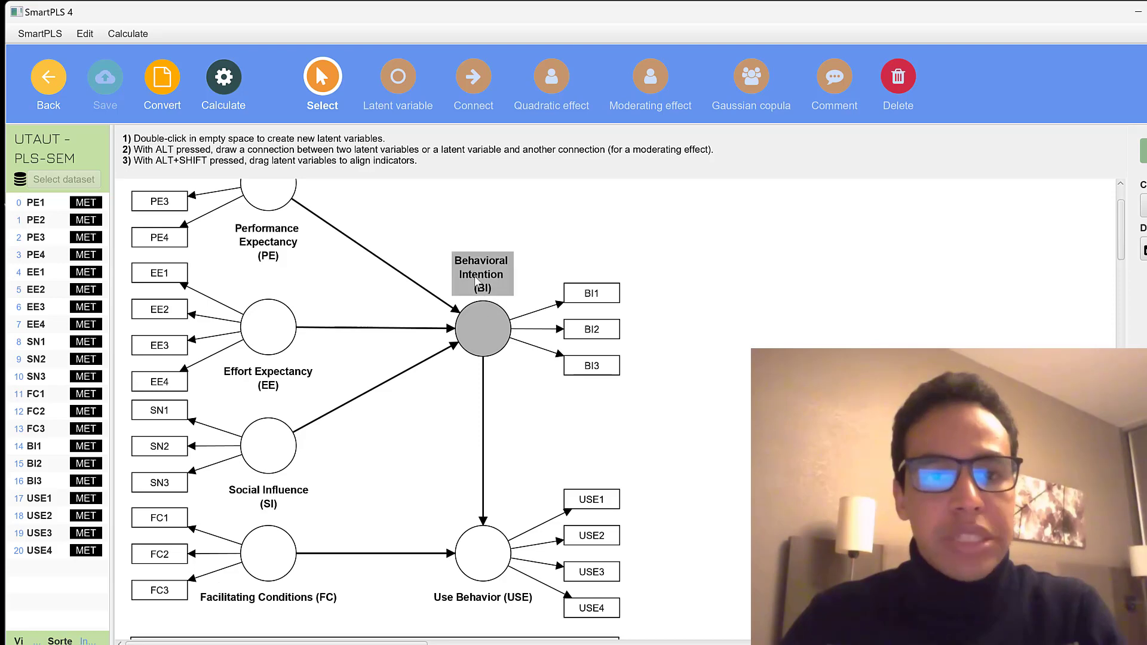
scroll(483, 300, "down", 1)
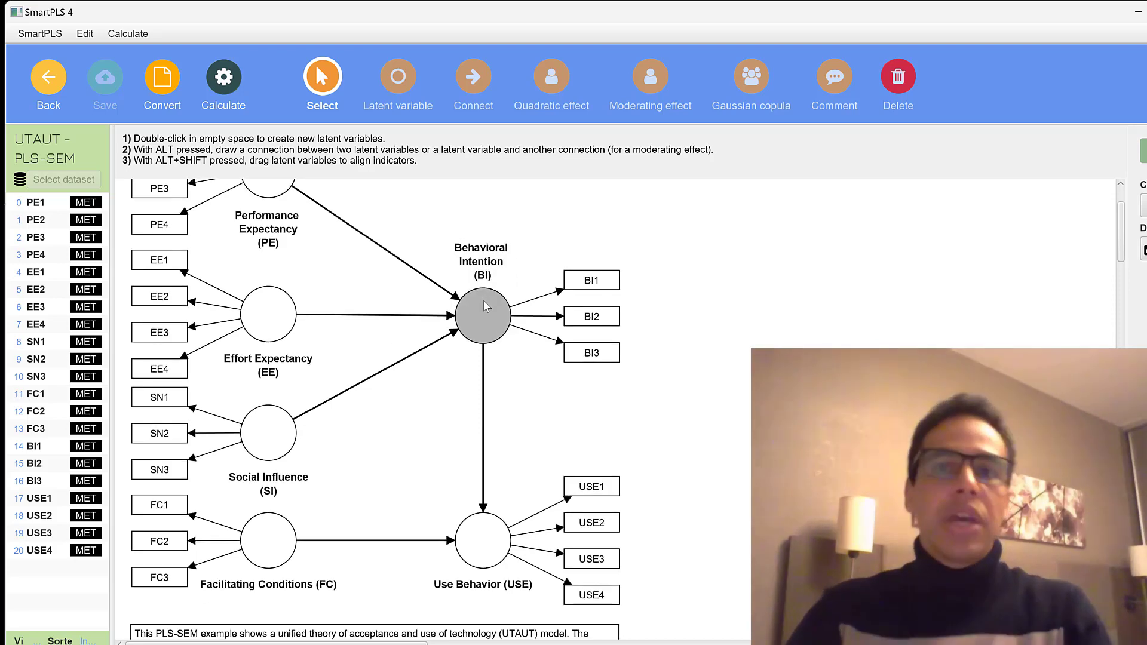
scroll(485, 304, "down", 3)
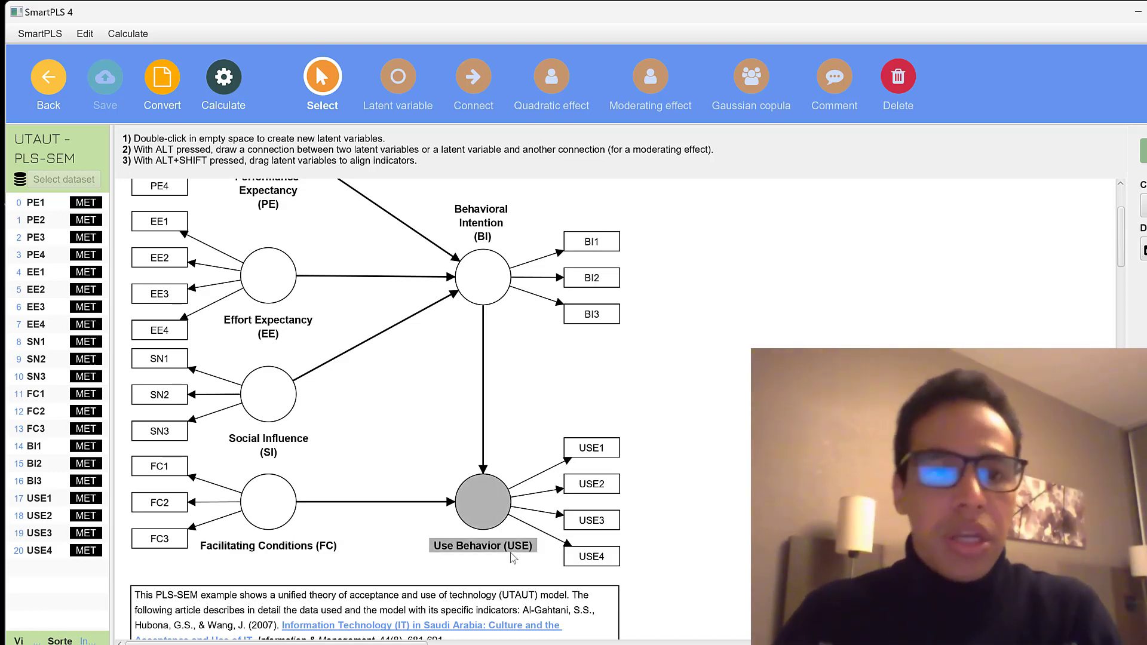
scroll(431, 410, "up", 2)
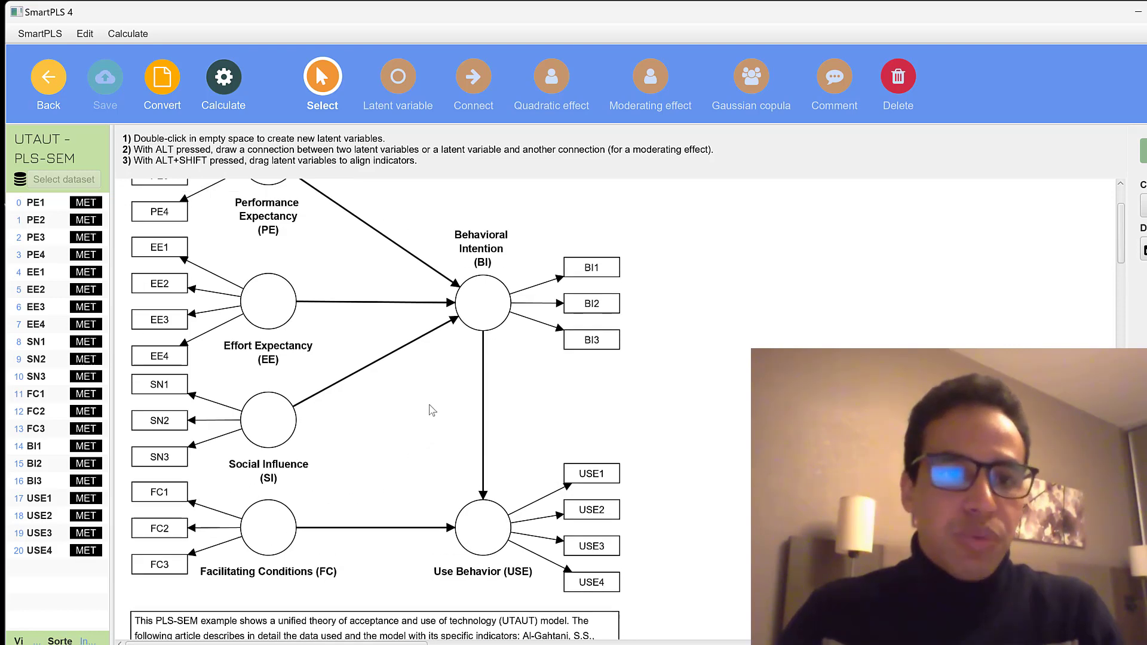
scroll(432, 410, "up", 6)
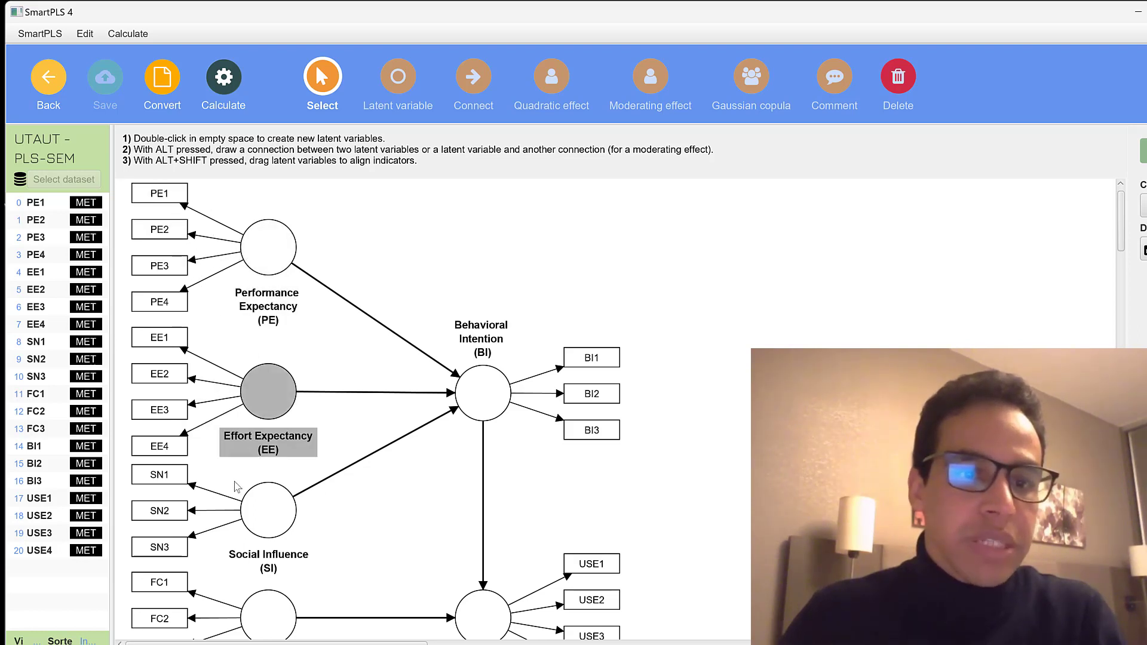
- Examine how the indicators such as PE1 to PE4 attach to their constructs across the path model
scroll(266, 389, "down", 2)
scroll(267, 351, "up", 1)
scroll(212, 327, "up", 1)
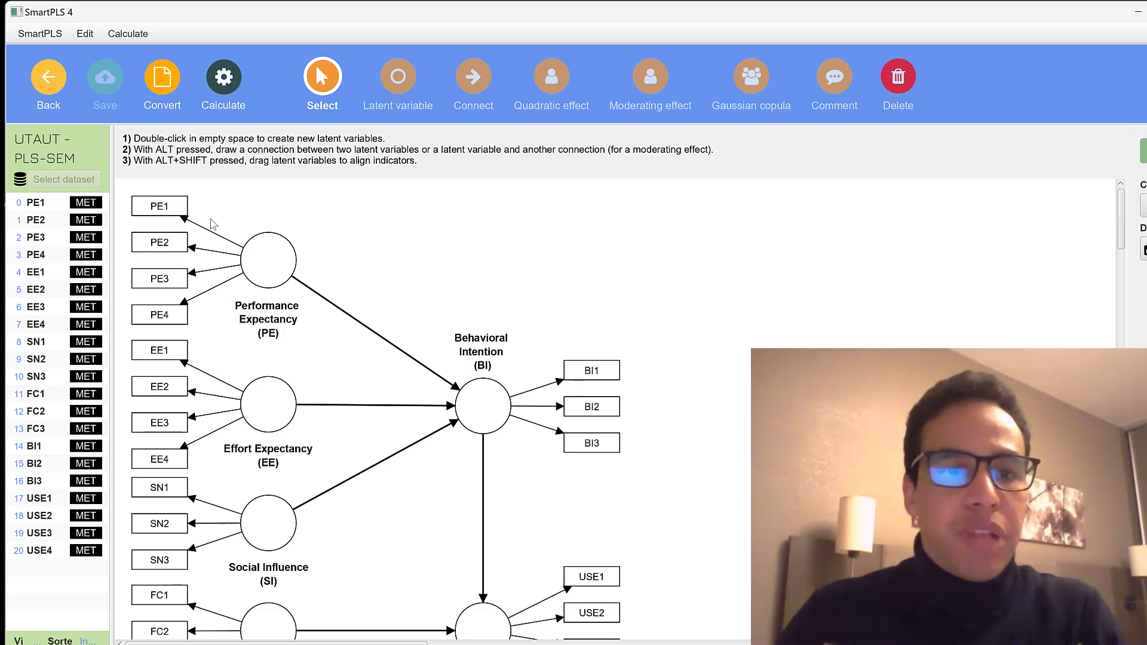
scroll(215, 315, "down", 1)
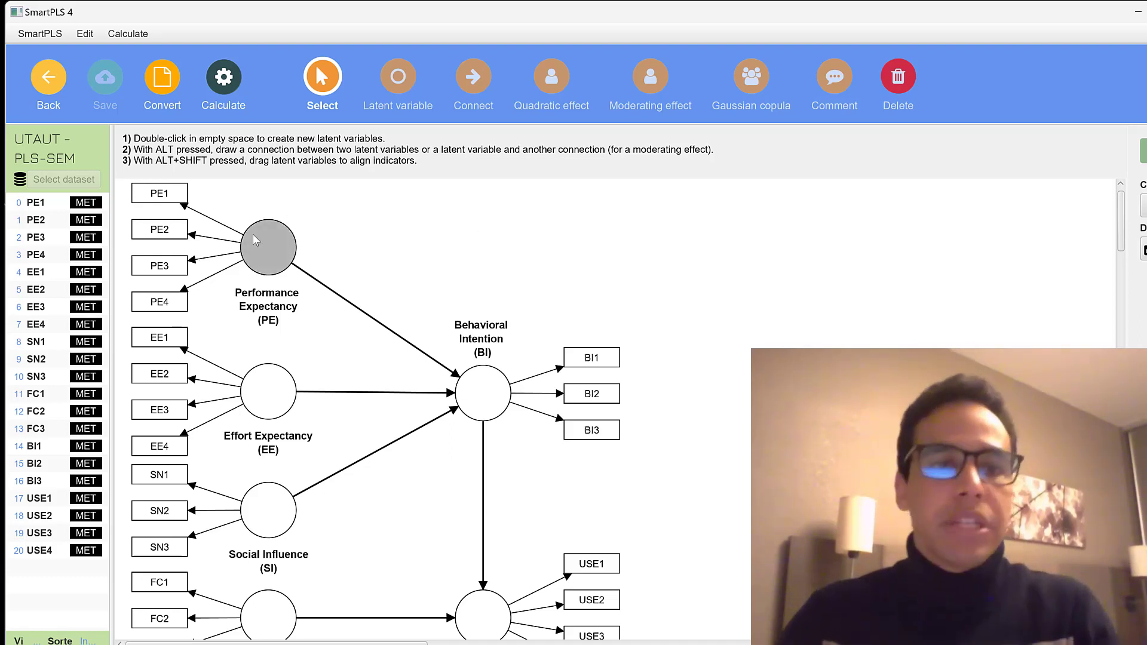
scroll(536, 324, "down", 3)
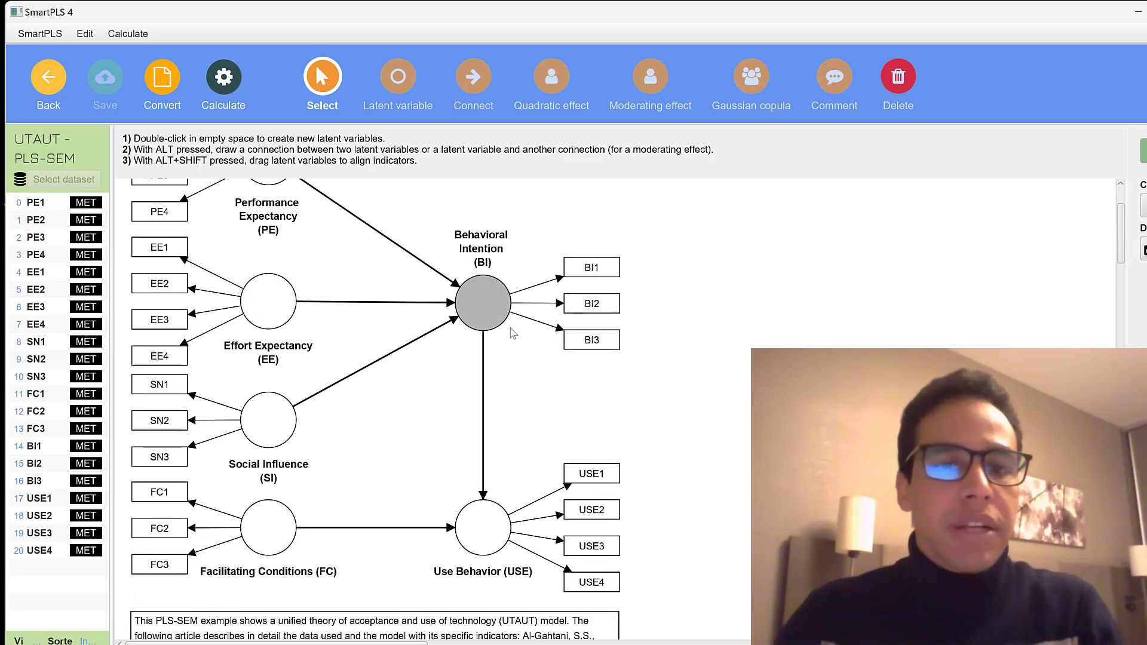
scroll(706, 501, "down", 2)
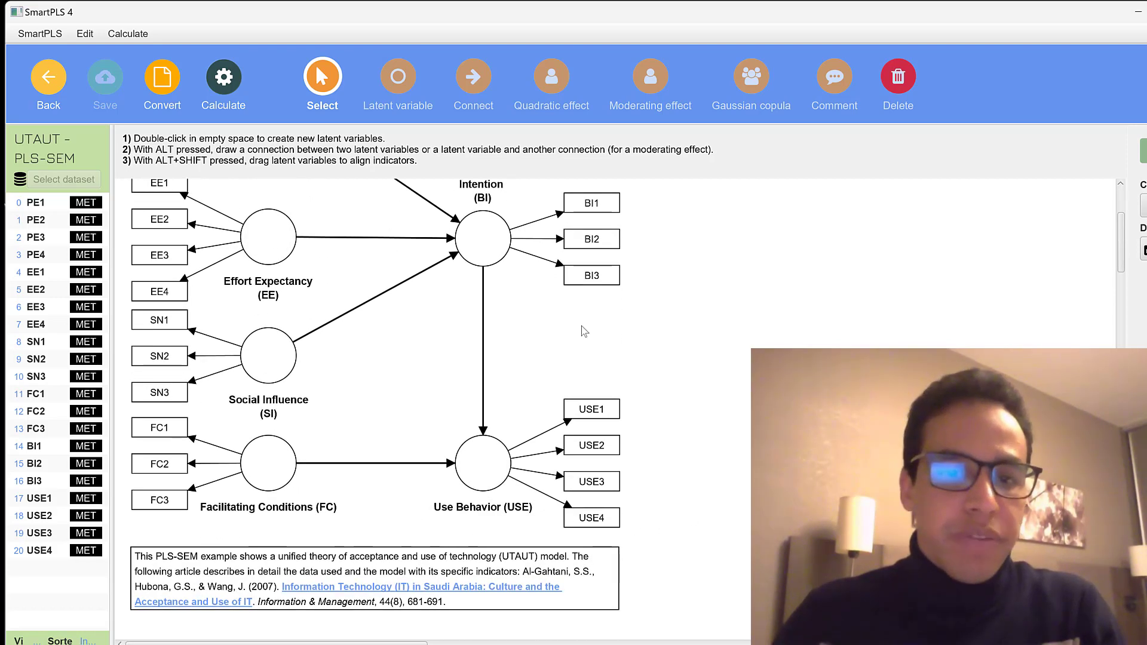
scroll(322, 236, "up", 5)
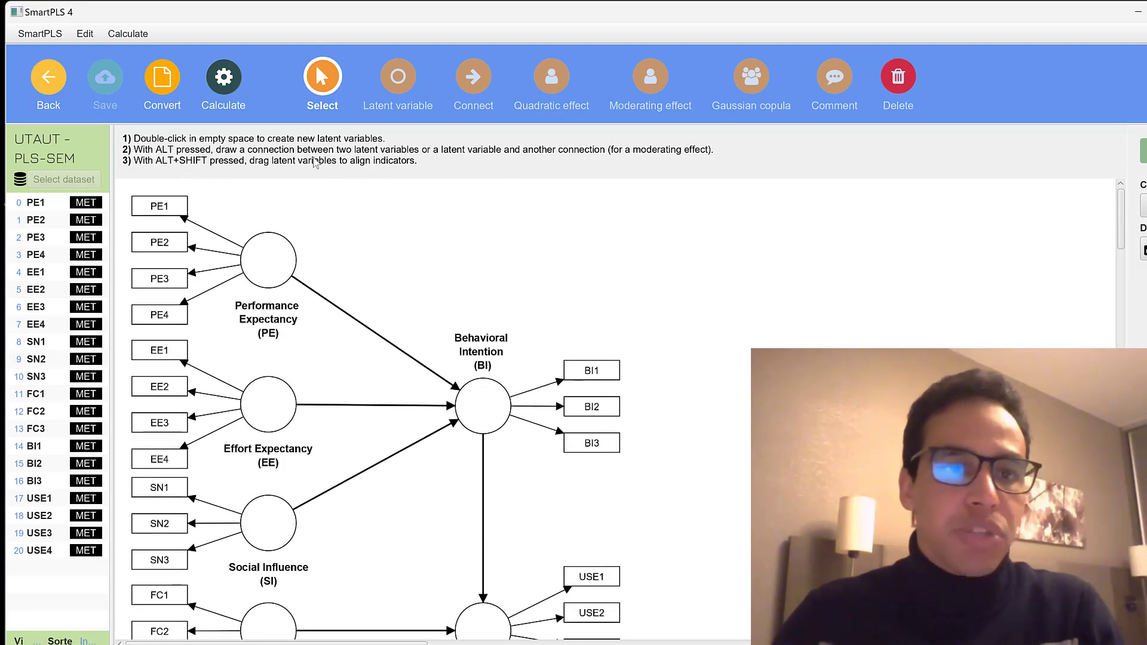
left_click(138, 210)
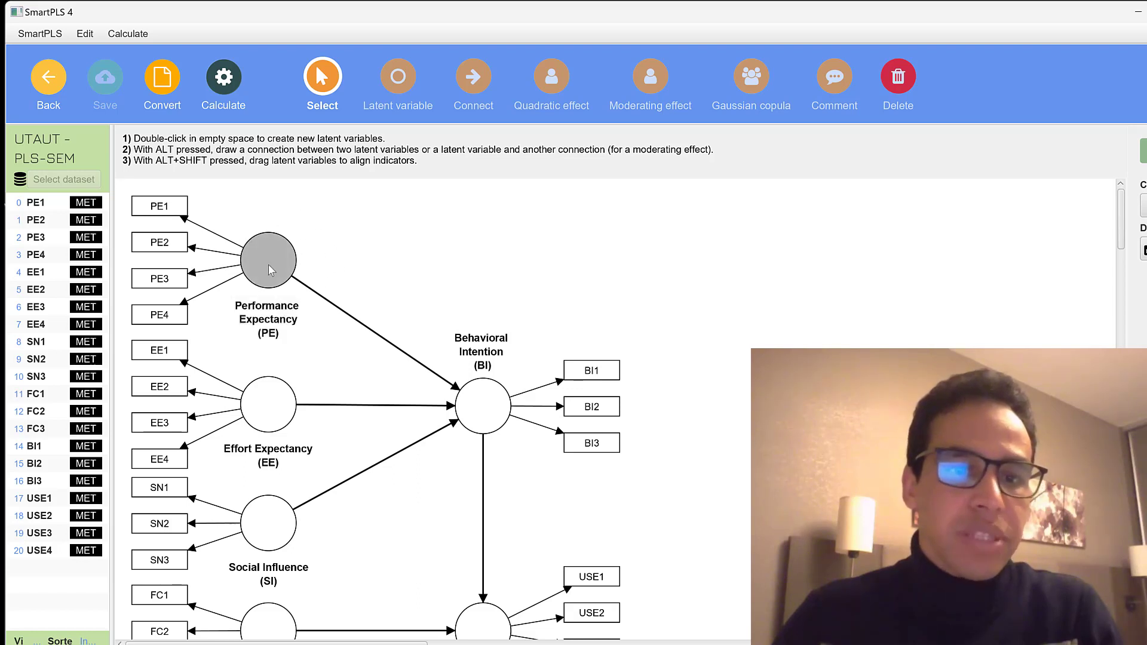
scroll(263, 211, "down", 1)
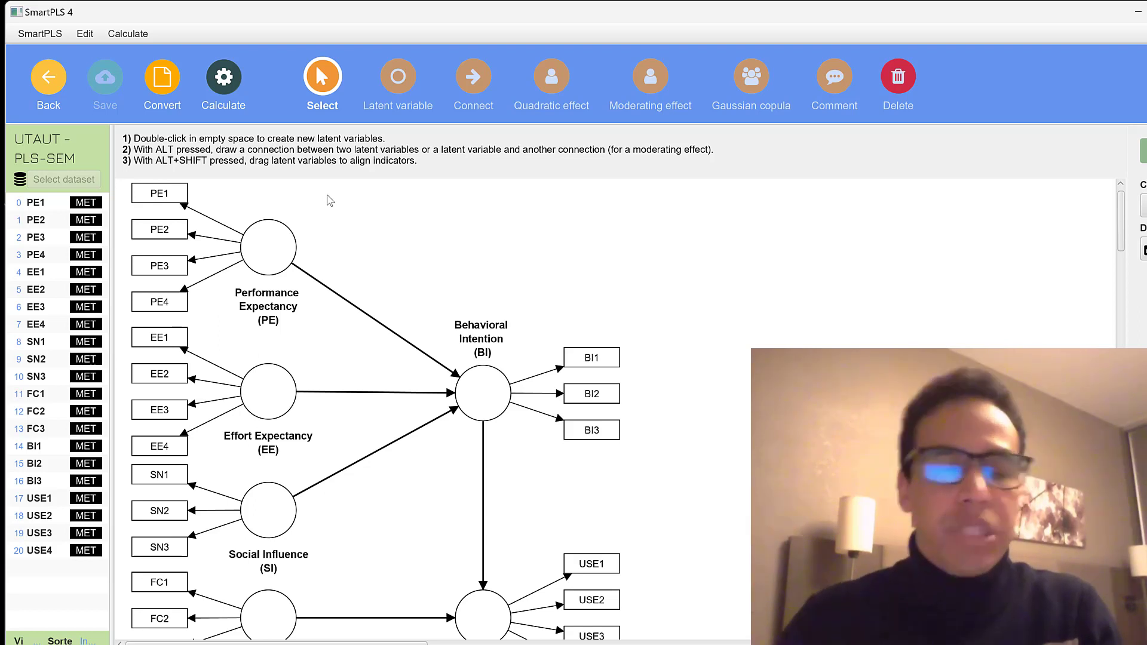
scroll(330, 201, "down", 1)
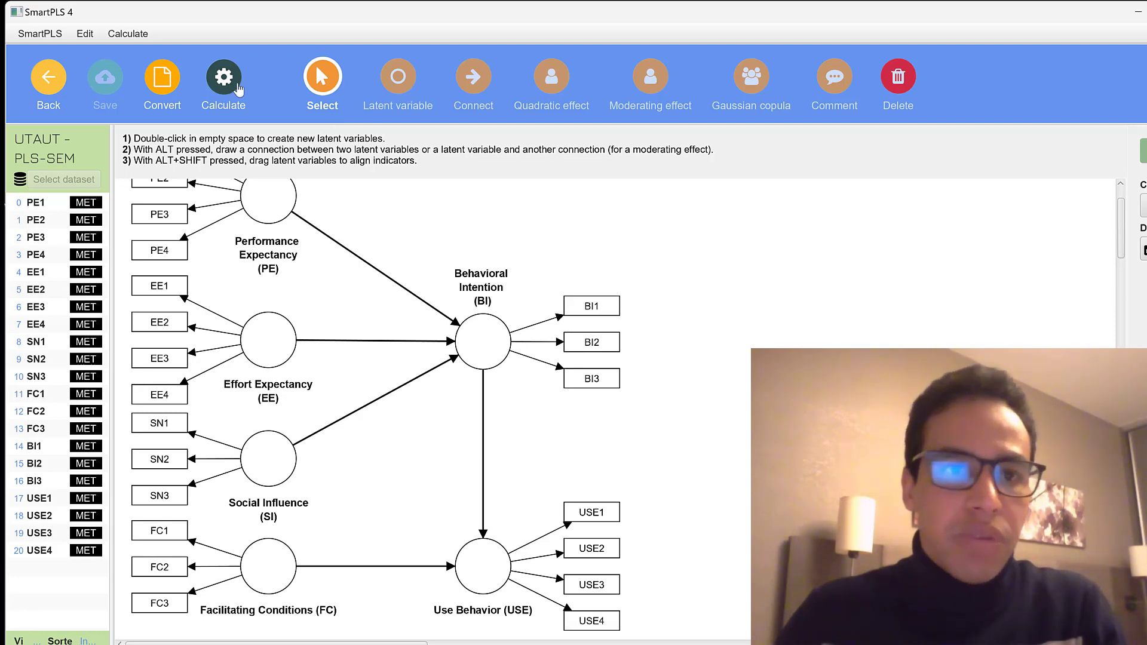
- Run the standard PLS-SEM algorithm on the model with the Path weighting scheme, Standardized results and the report opened
left_click(222, 89)
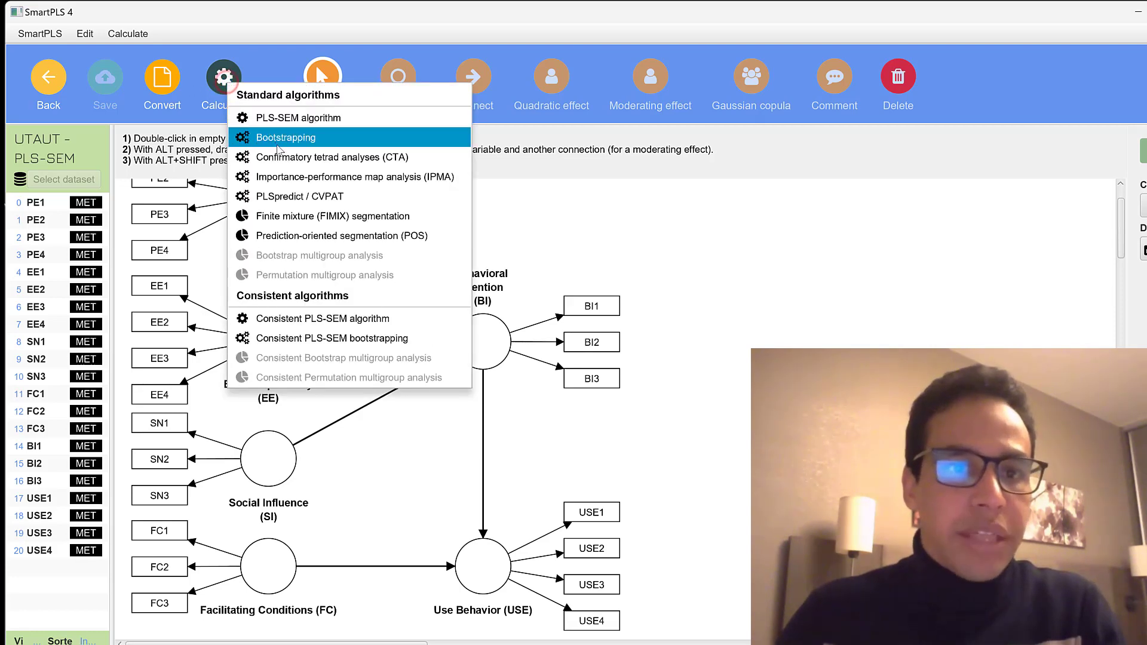
left_click(312, 119)
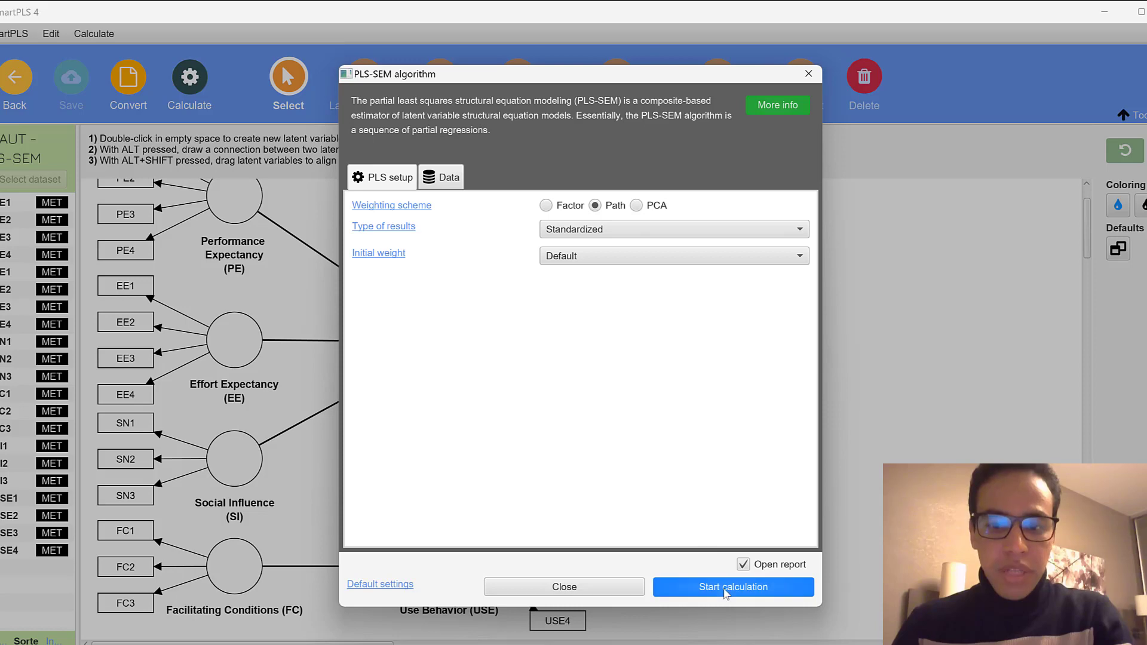
left_click(734, 587)
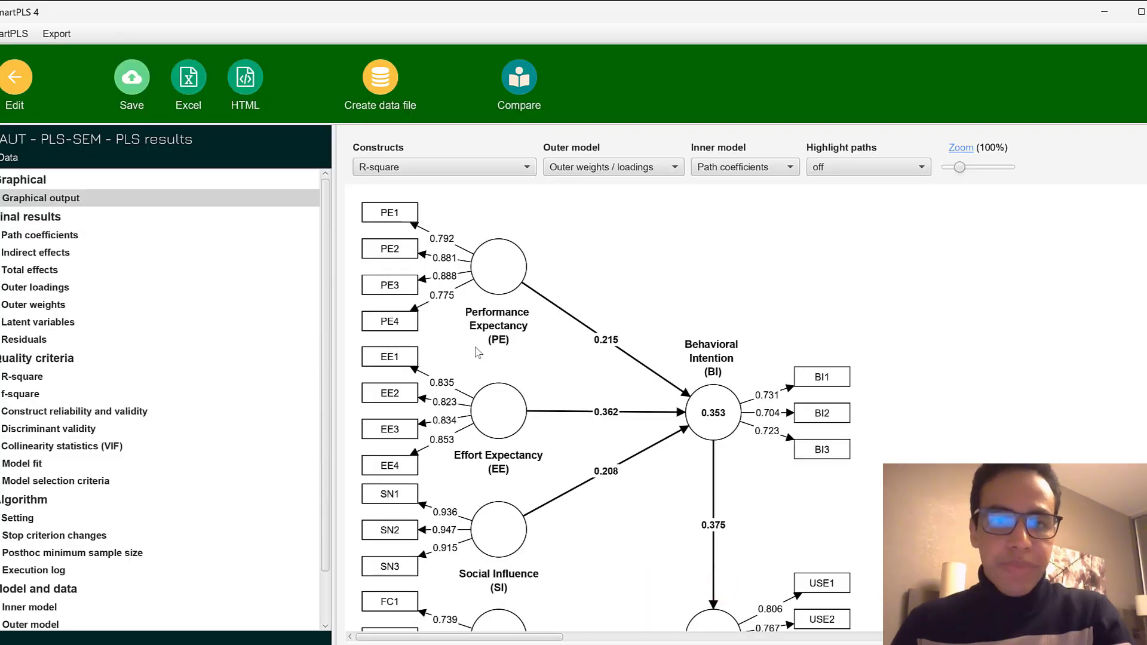
- Check which construct measures the graphical output can show and inspect the result details of Performance Expectancy and Behavioral Intention
left_click(391, 169)
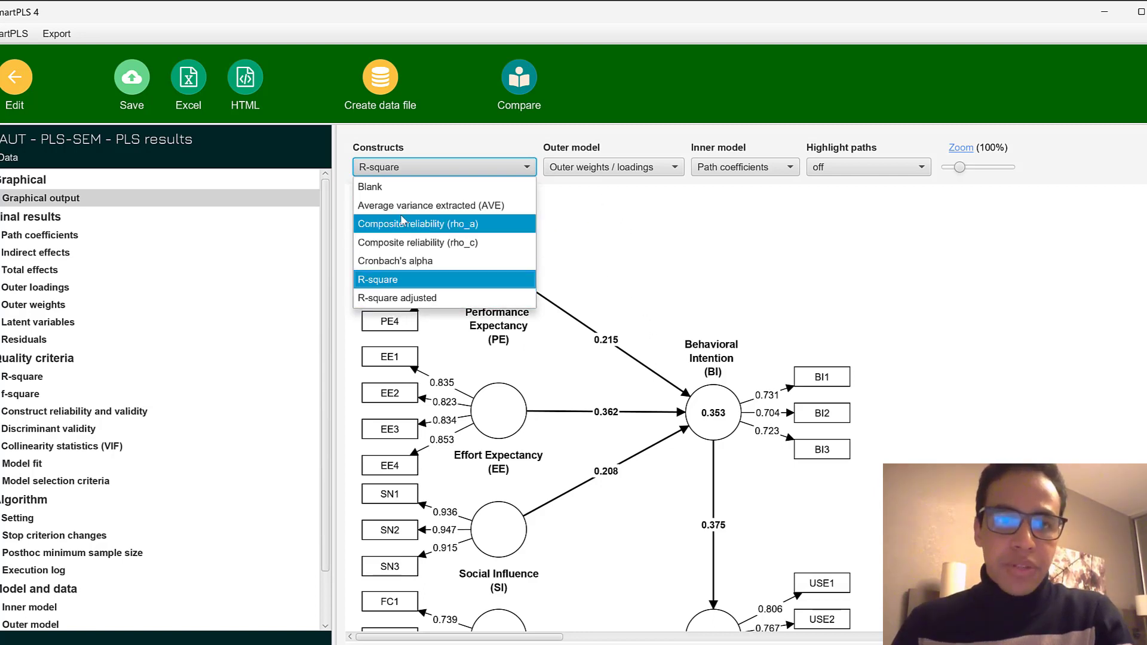
left_click(758, 278)
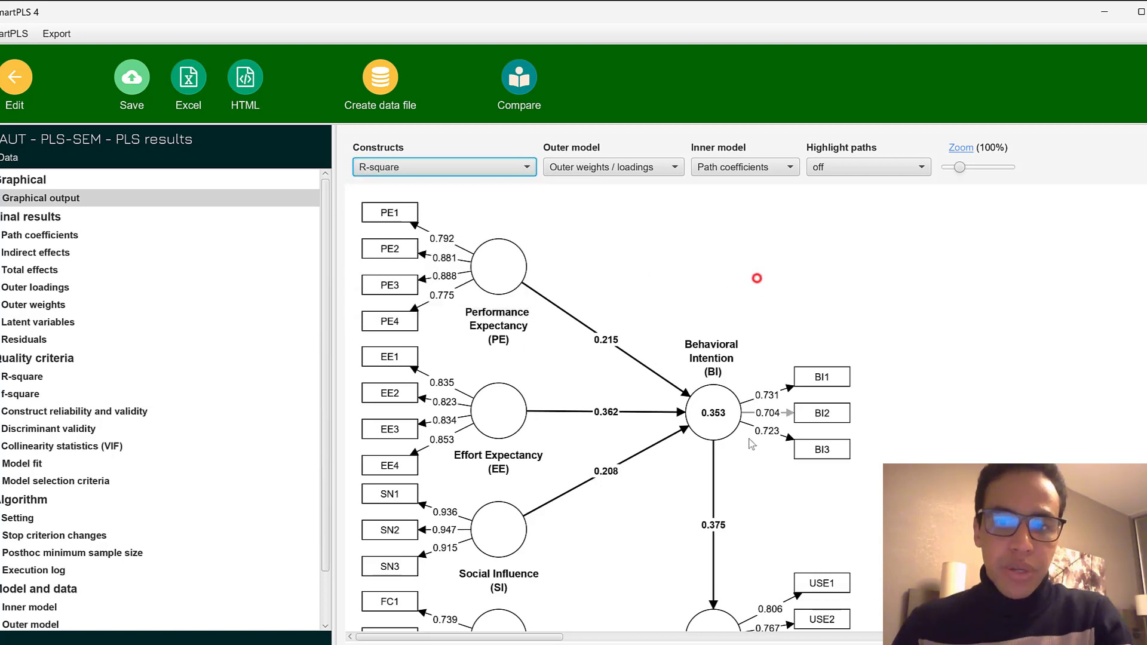
mouse_move(695, 386)
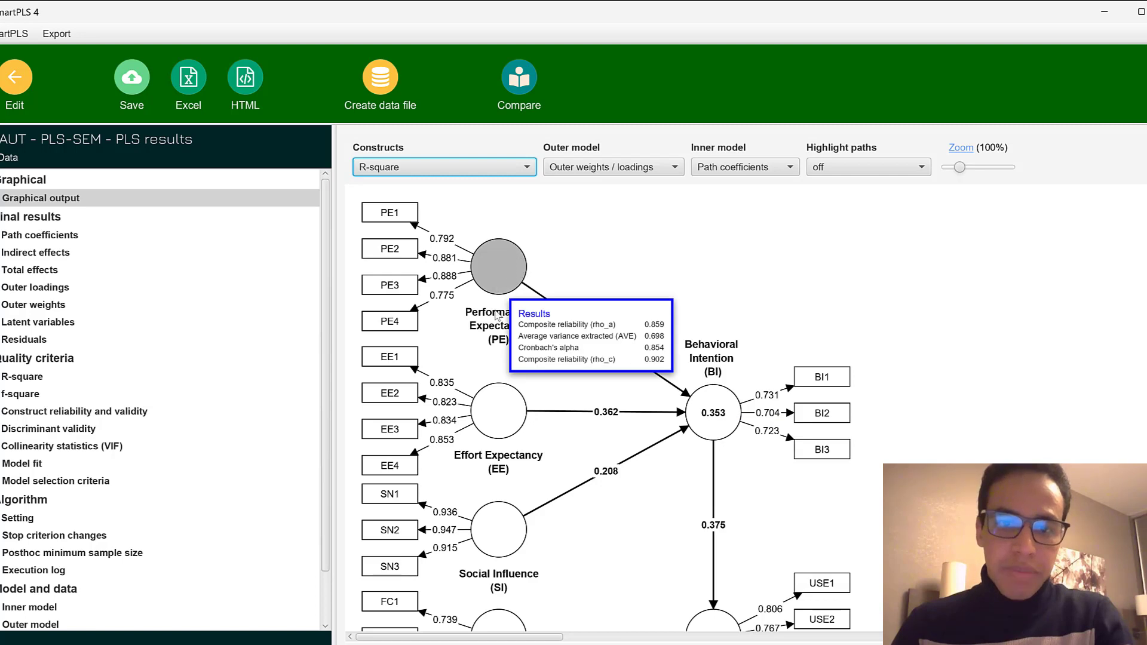
mouse_move(484, 486)
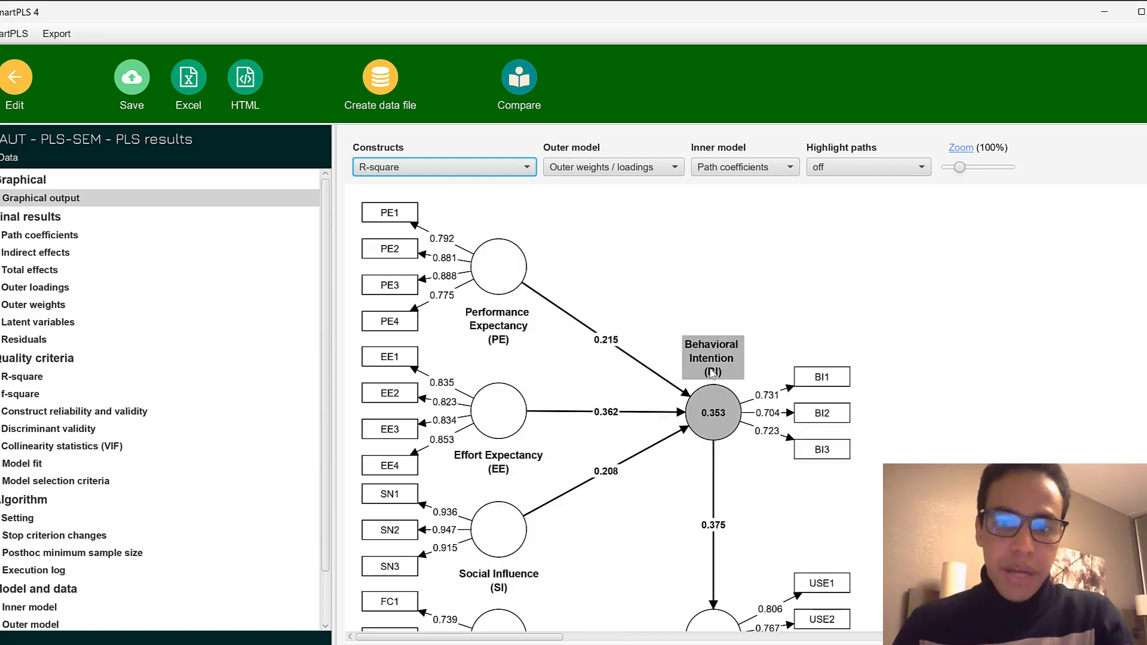
mouse_move(712, 442)
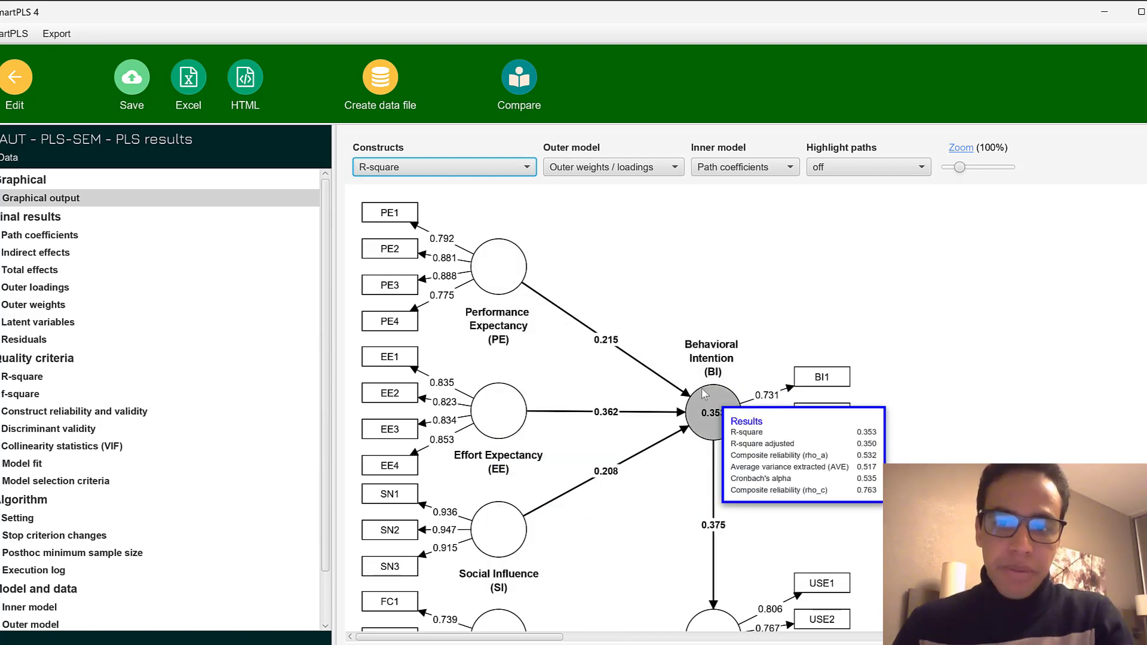
- Inspect the result details of Behavioral Intention and the paths leading into it from its predictor constructs
mouse_move(723, 411)
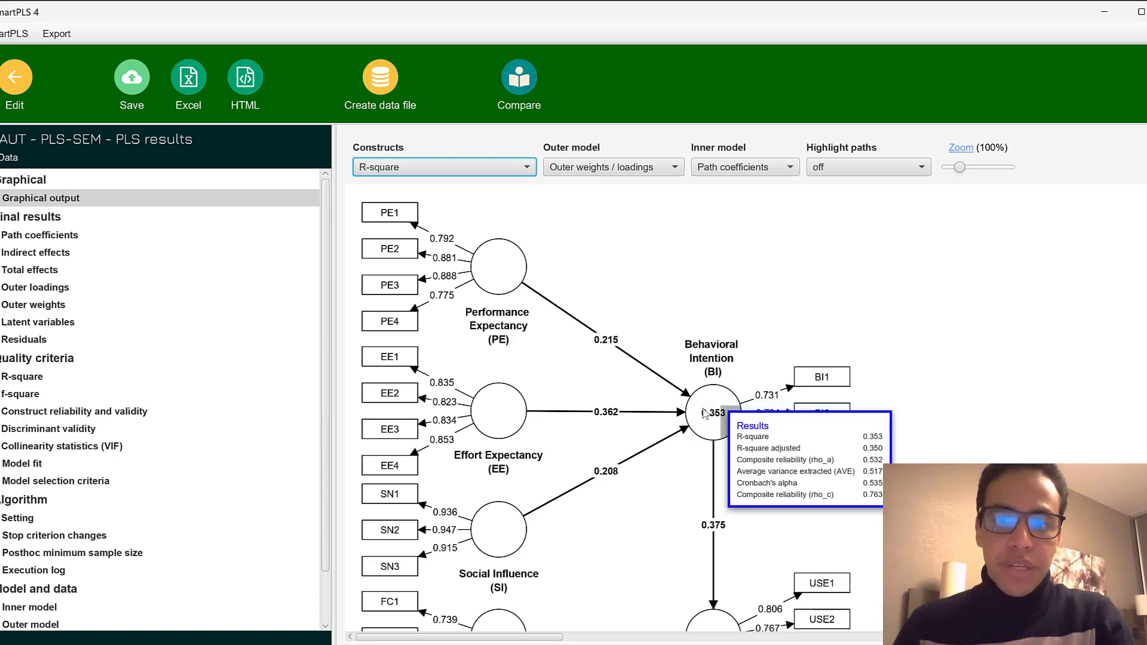
scroll(699, 376, "down", 1)
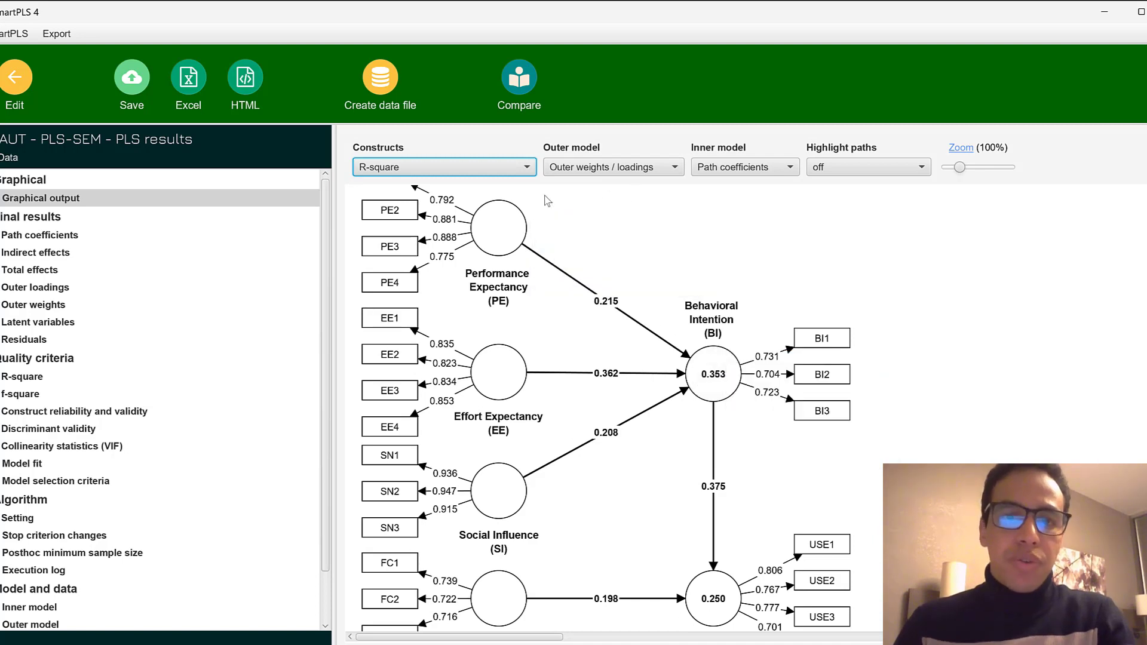
mouse_move(491, 258)
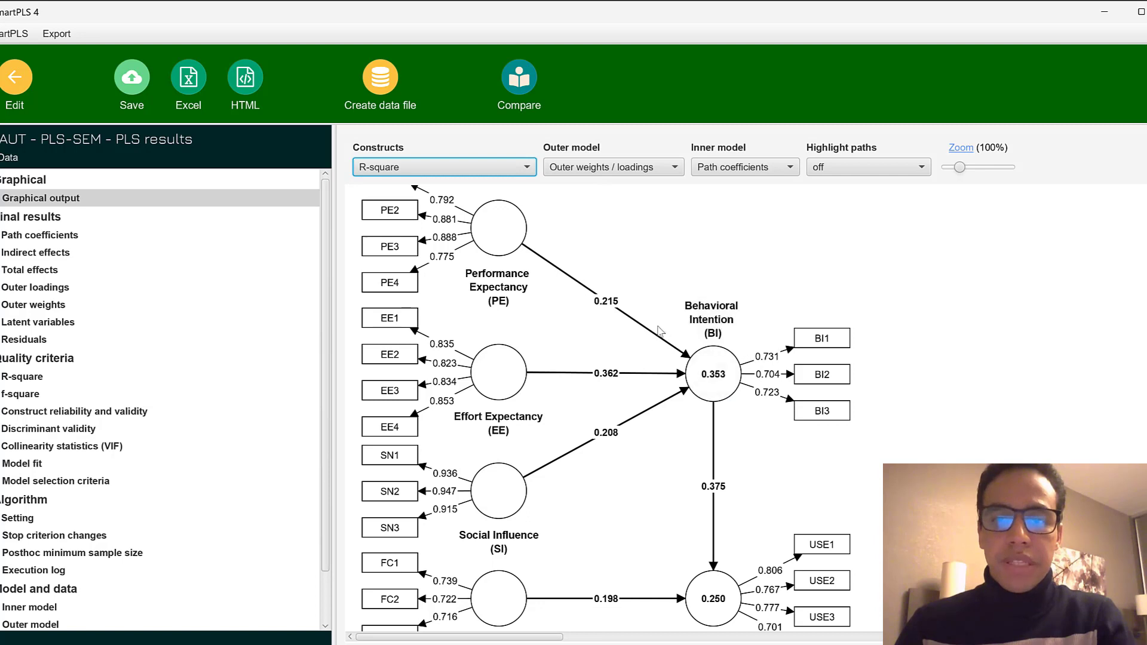
mouse_move(754, 353)
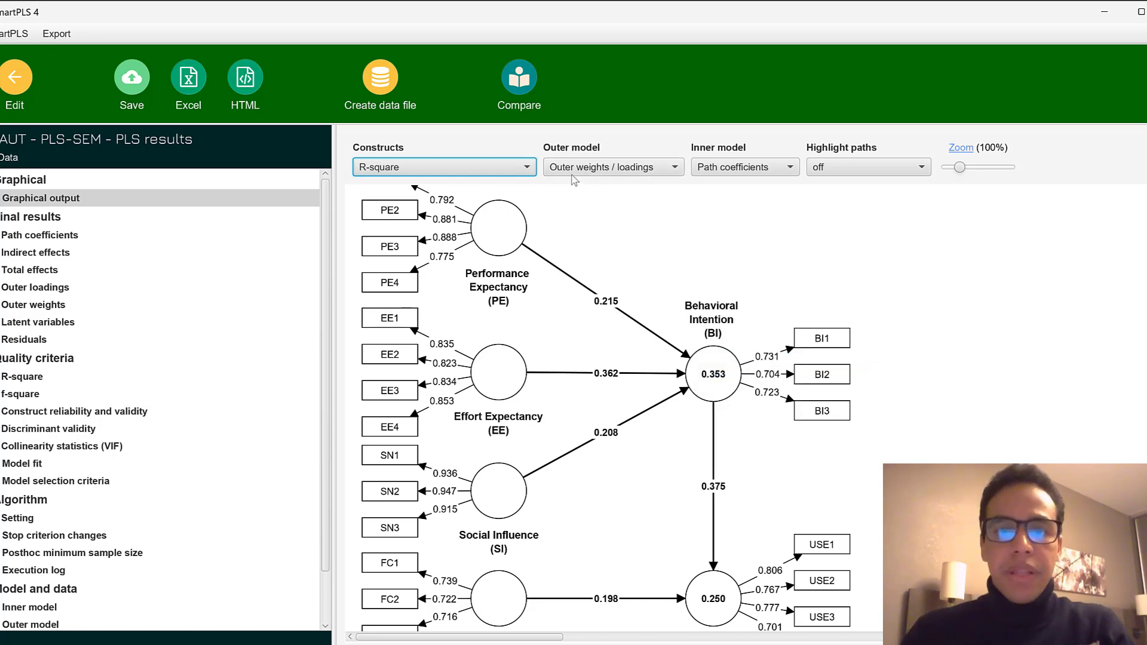
- Check which value types the graphical output can show for the outer model and the inner model
left_click(604, 172)
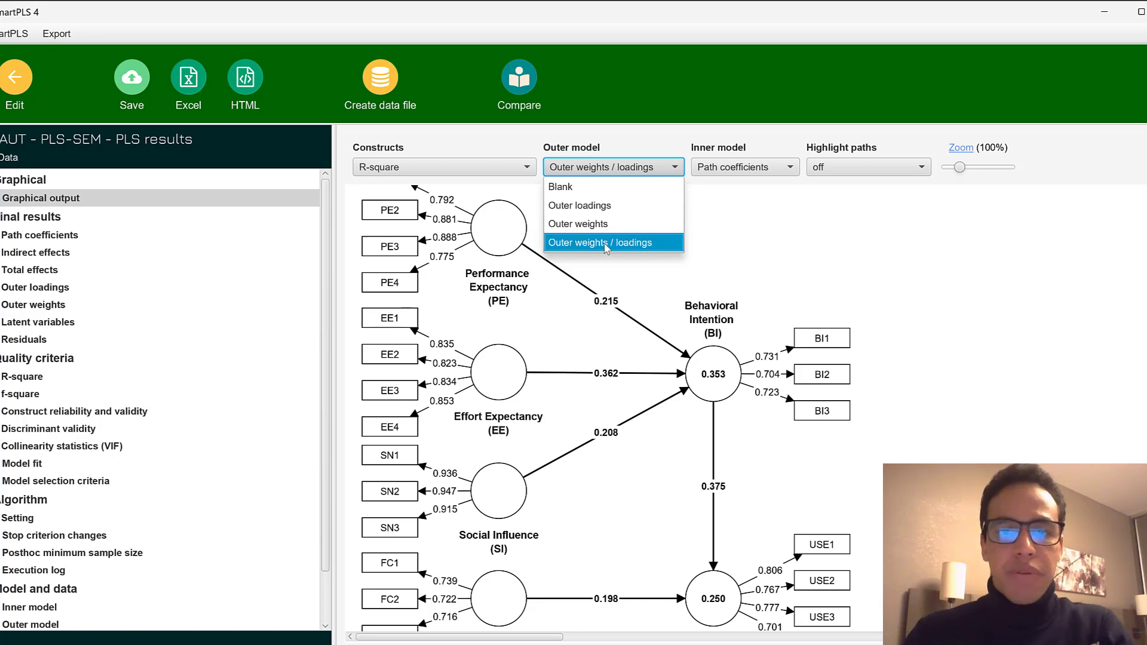
left_click(789, 221)
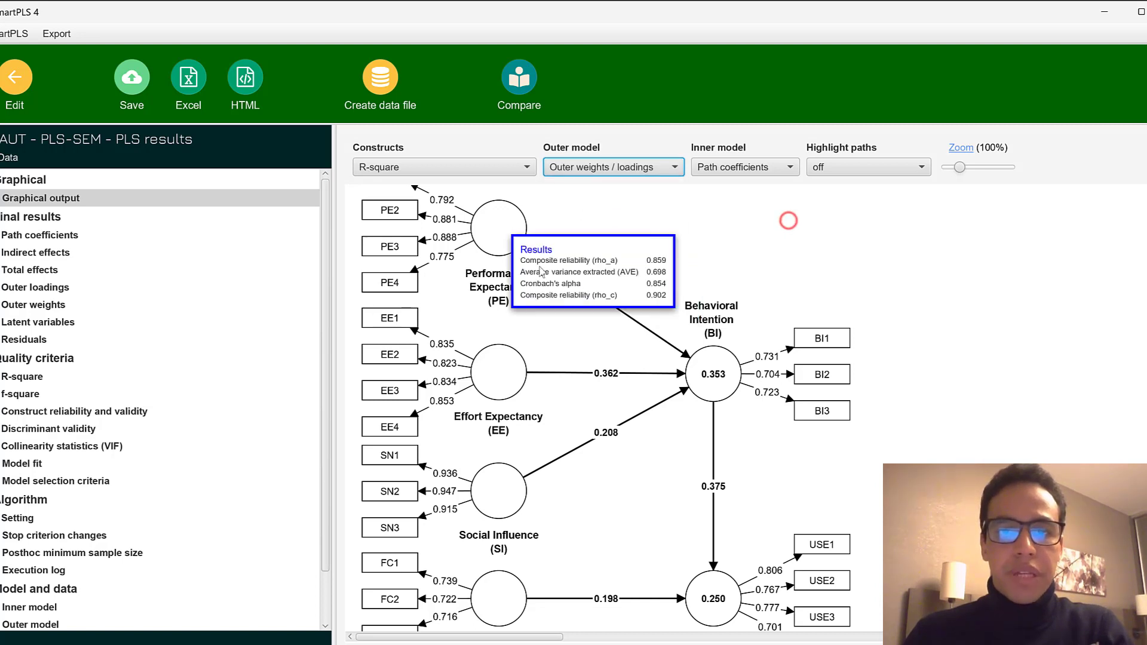
left_click(746, 169)
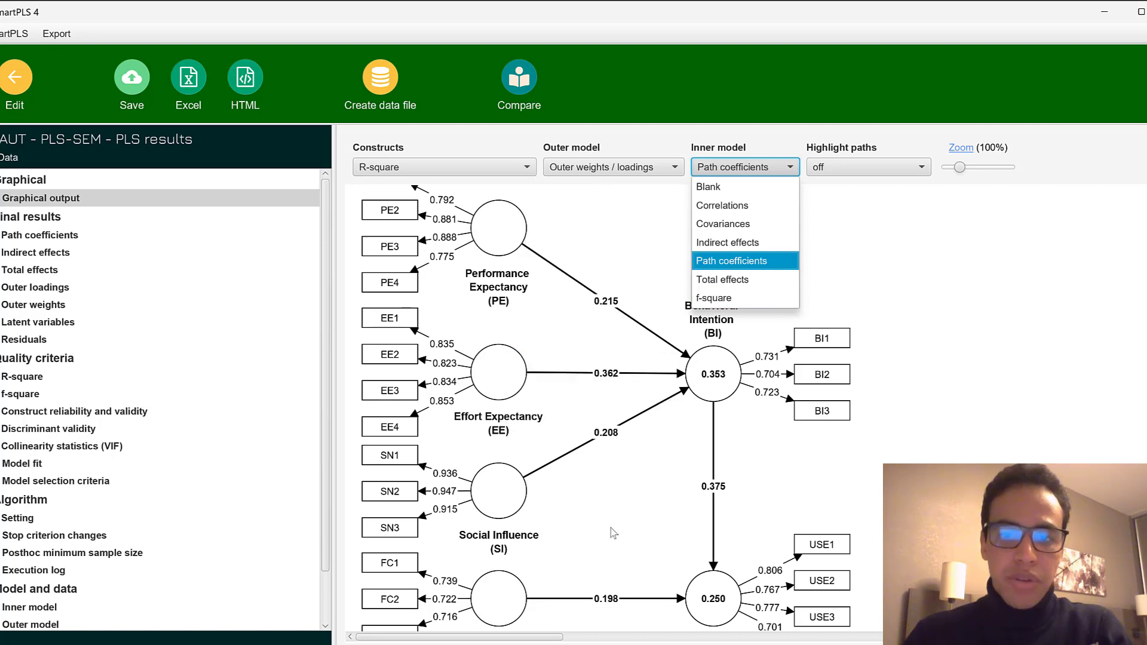
mouse_move(709, 351)
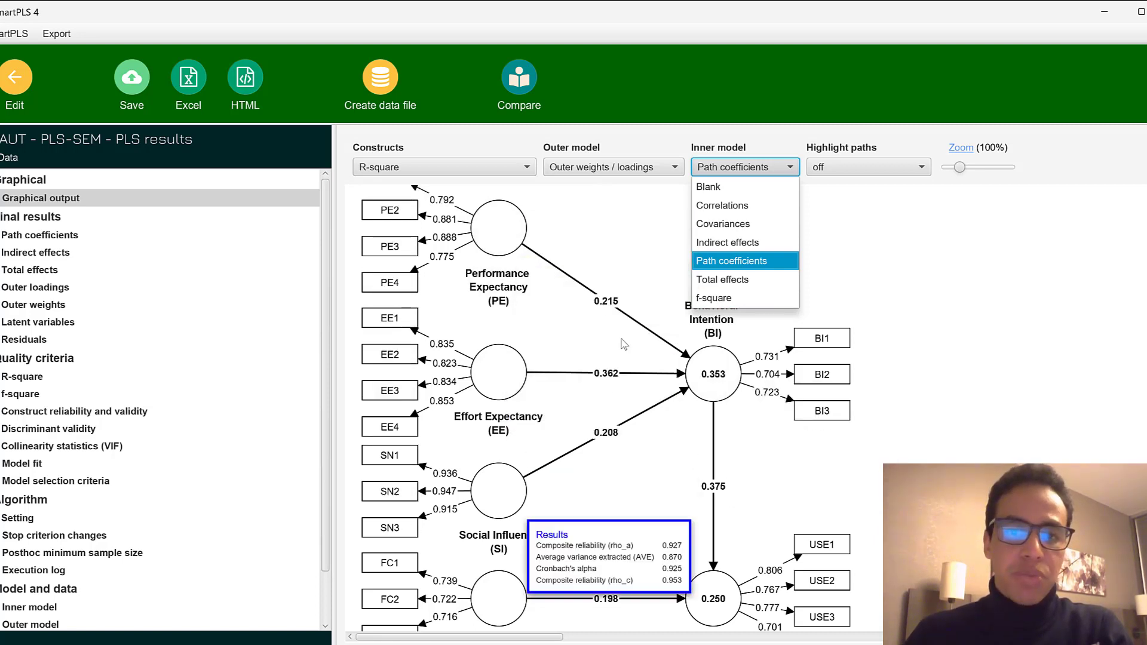
- Highlight the paths in the graphical output using relative values
left_click(830, 168)
left_click(830, 167)
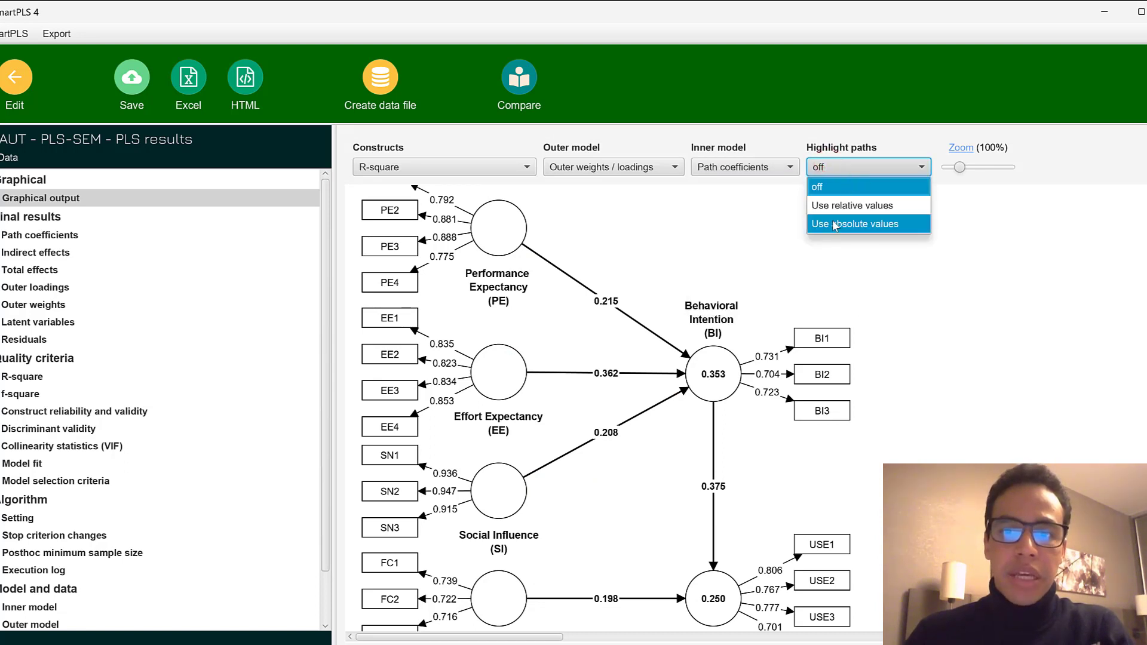
left_click(833, 205)
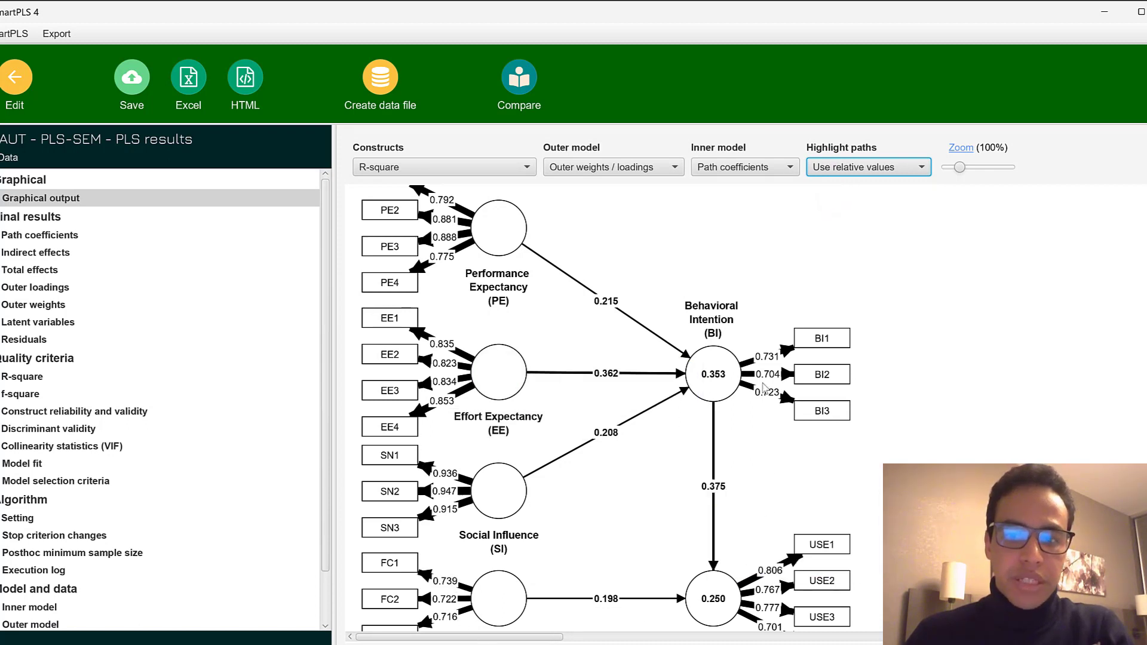
- Review the outer model display options and set the inner model to show Correlations
left_click(612, 170)
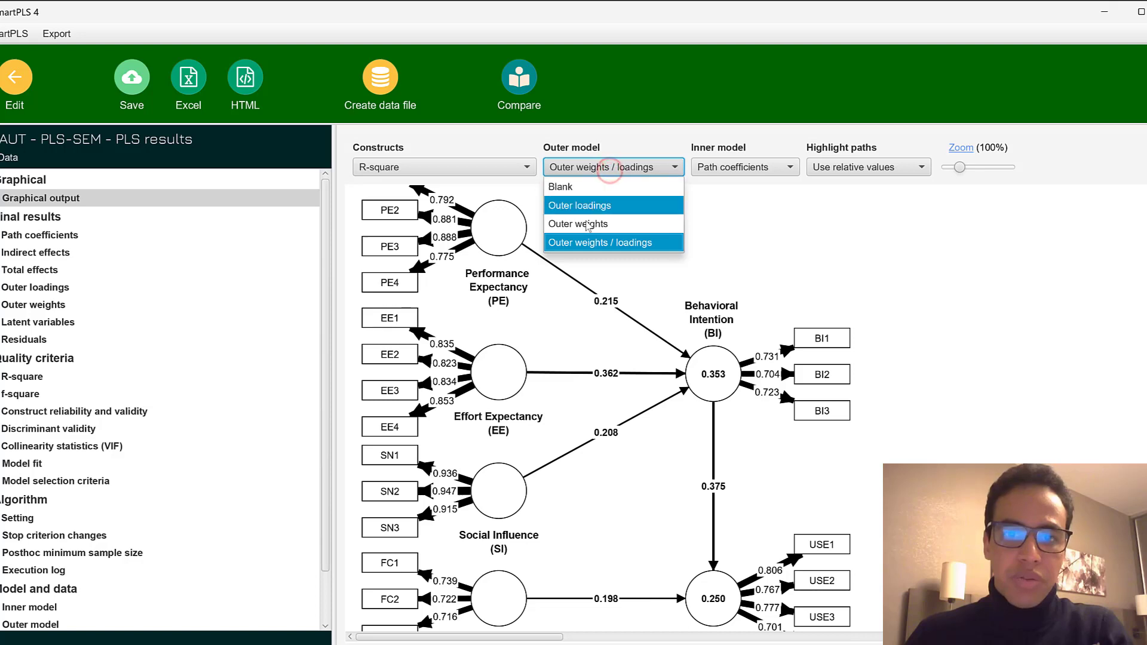
left_click(726, 171)
left_click(718, 203)
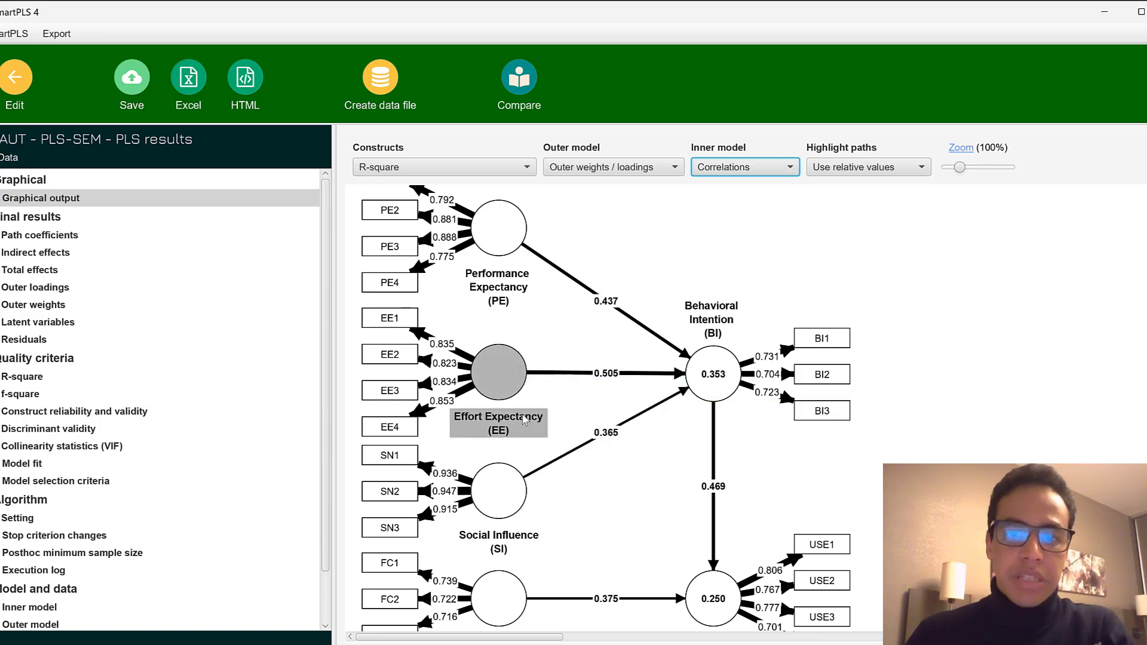
- Examine the correlations on the highlighted paths between all constructs, from Performance Expectancy down to Use Behavior
mouse_move(739, 371)
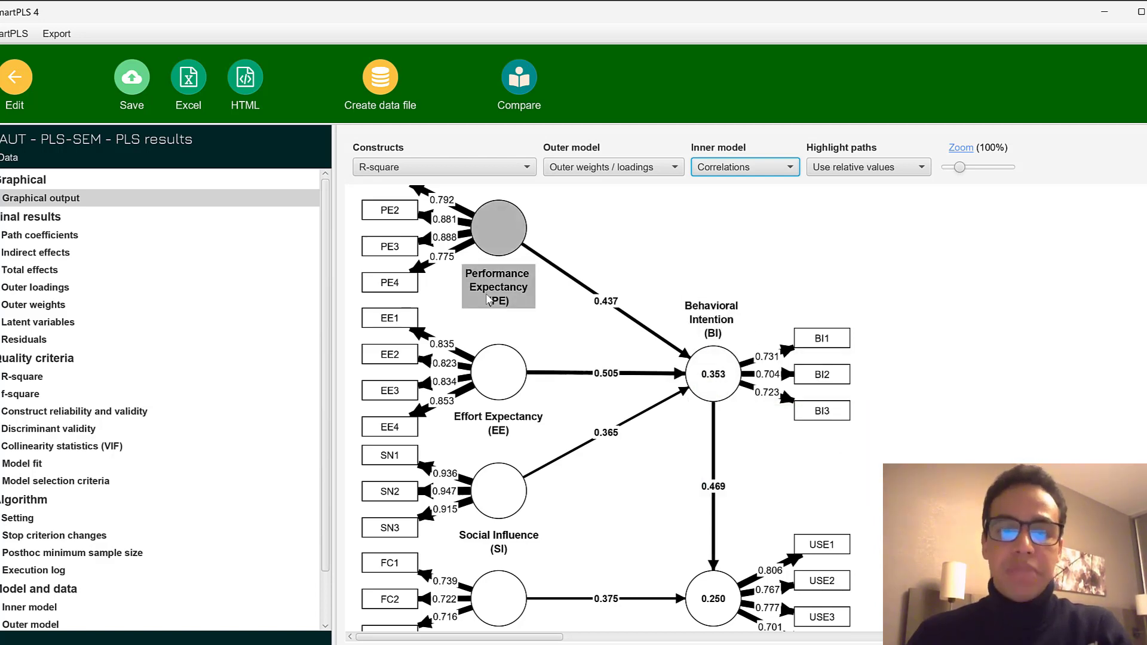
scroll(494, 314, "down", 1)
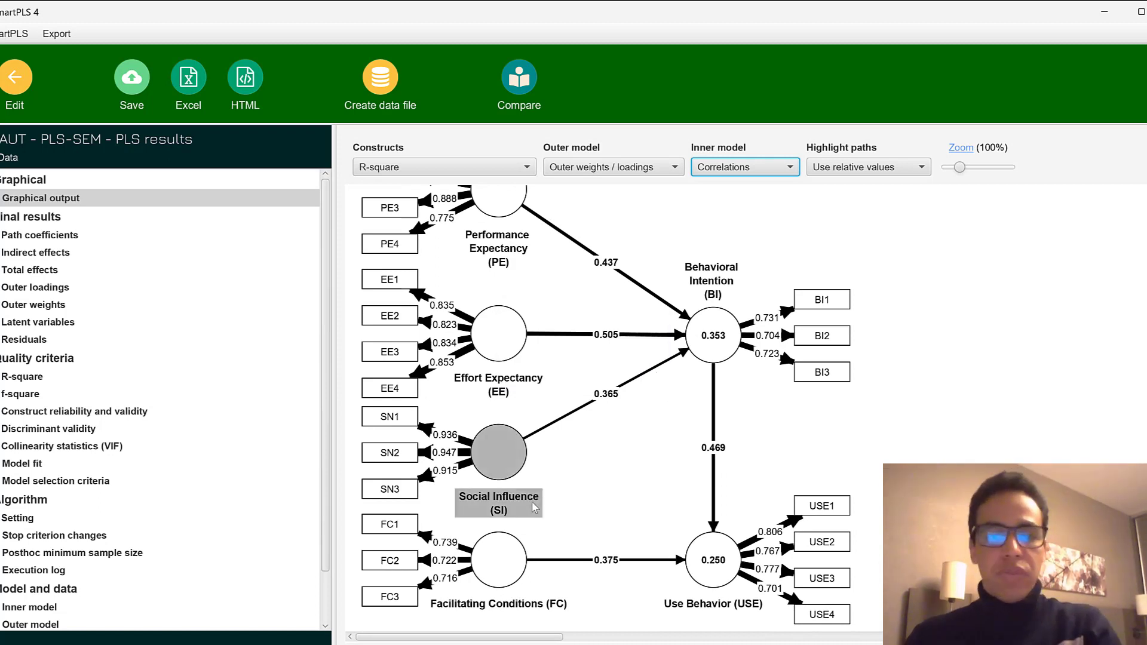
scroll(535, 505, "down", 1)
scroll(534, 508, "down", 1)
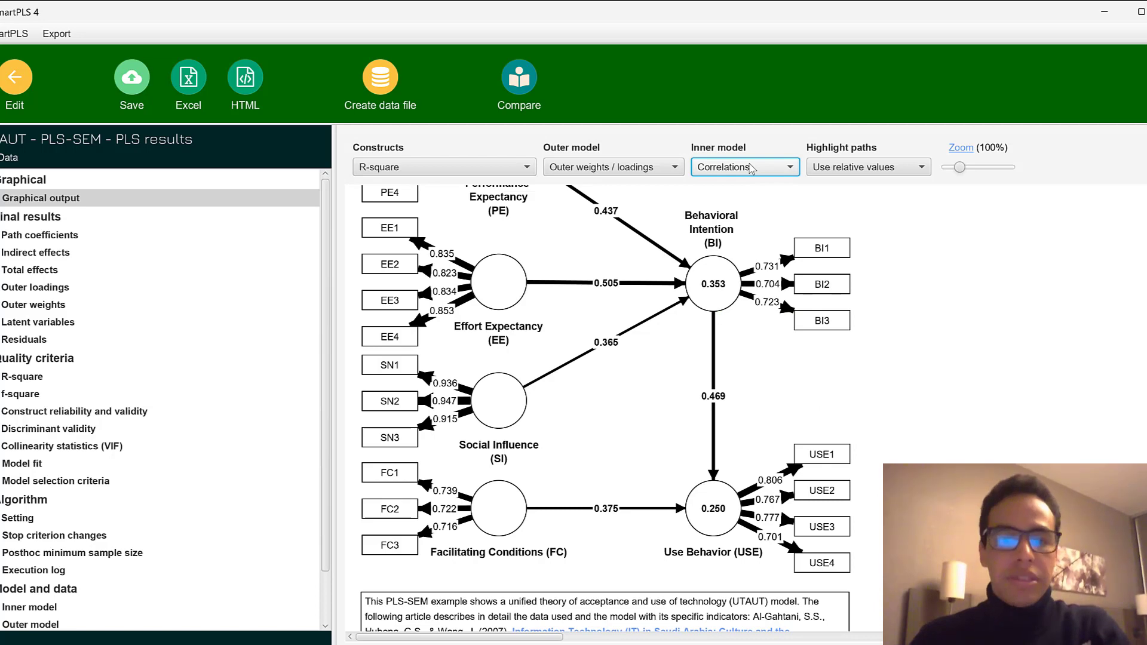
scroll(556, 299, "up", 1)
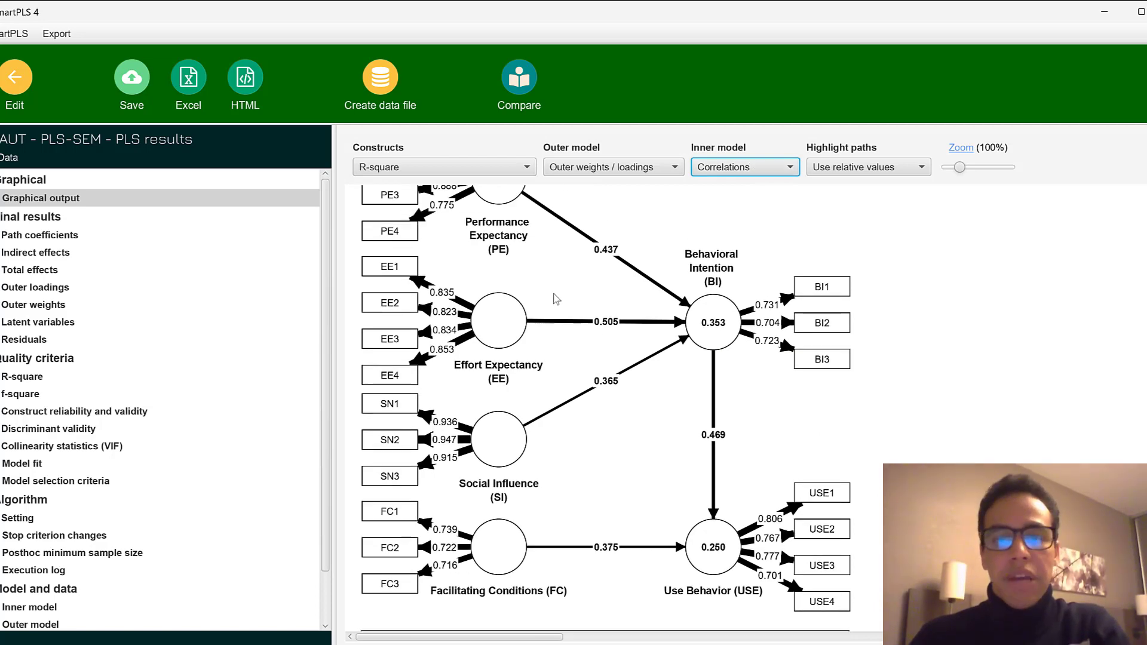
scroll(556, 298, "up", 2)
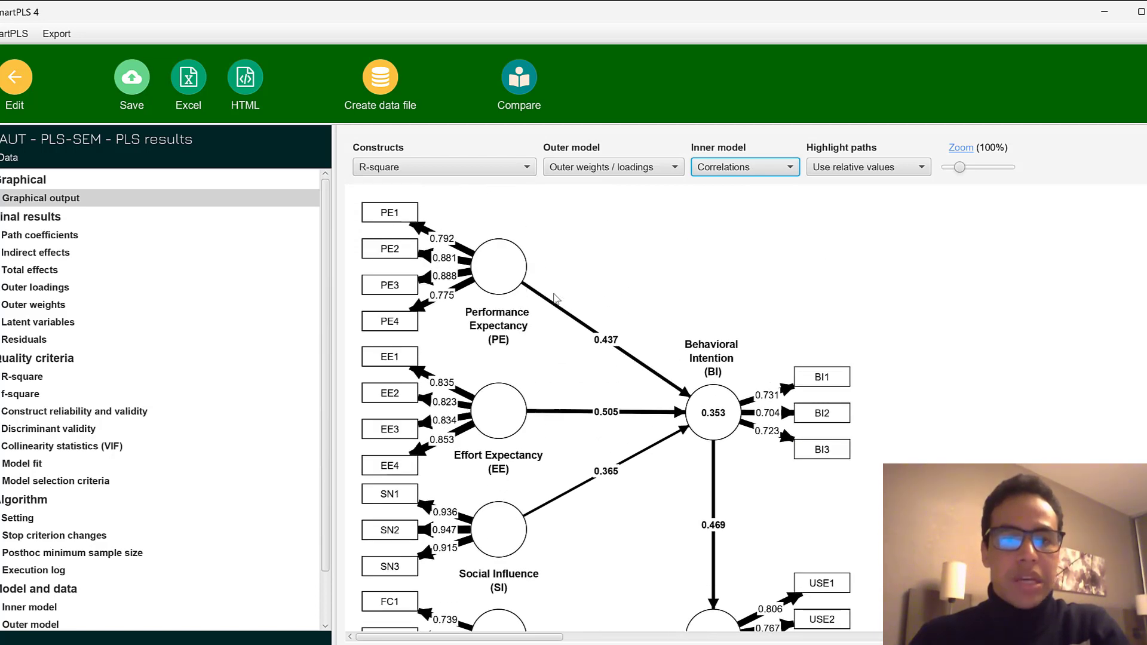
scroll(499, 466, "down", 3)
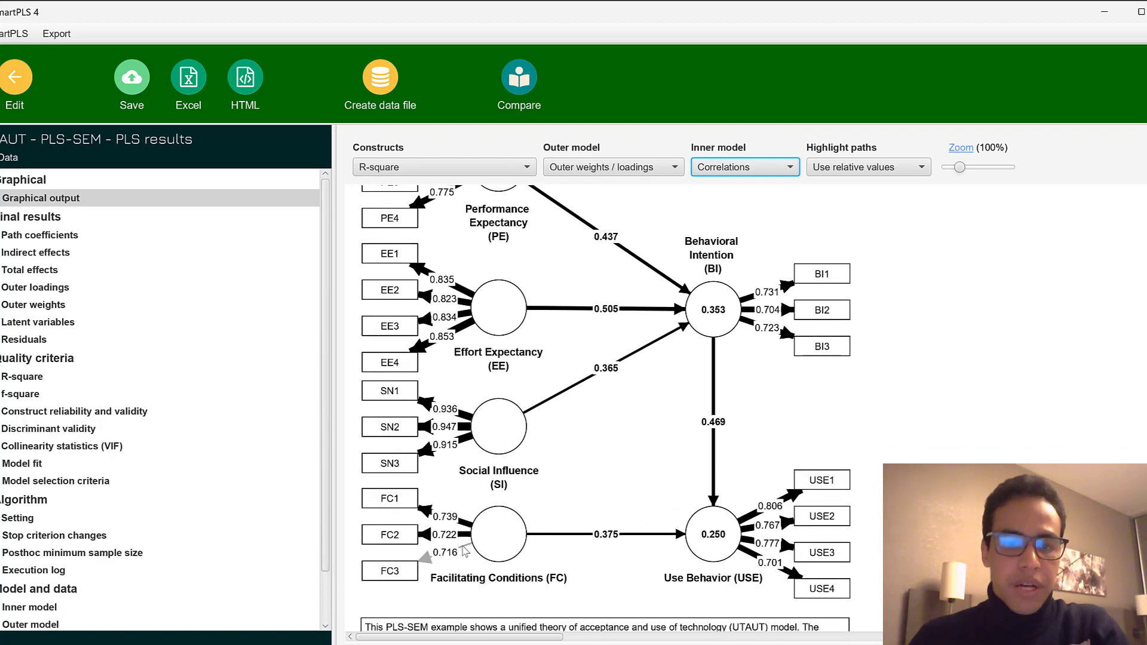
- Review the path coefficients as a matrix, a list and a bar chart
left_click(27, 235)
left_click(29, 247)
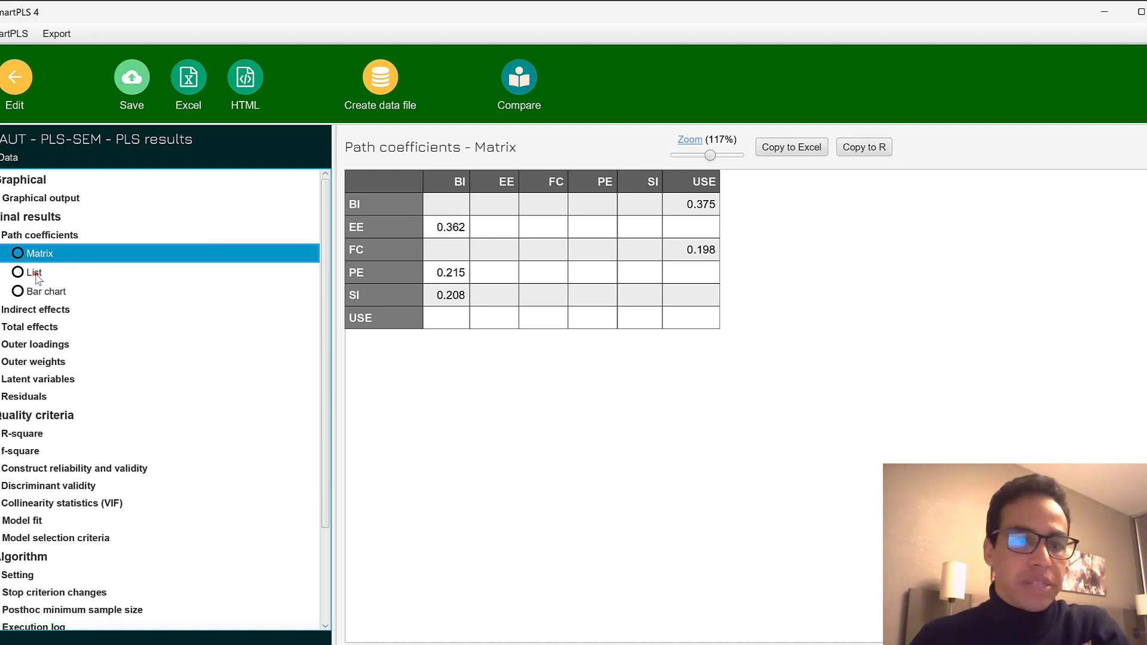
left_click(35, 274)
left_click(41, 292)
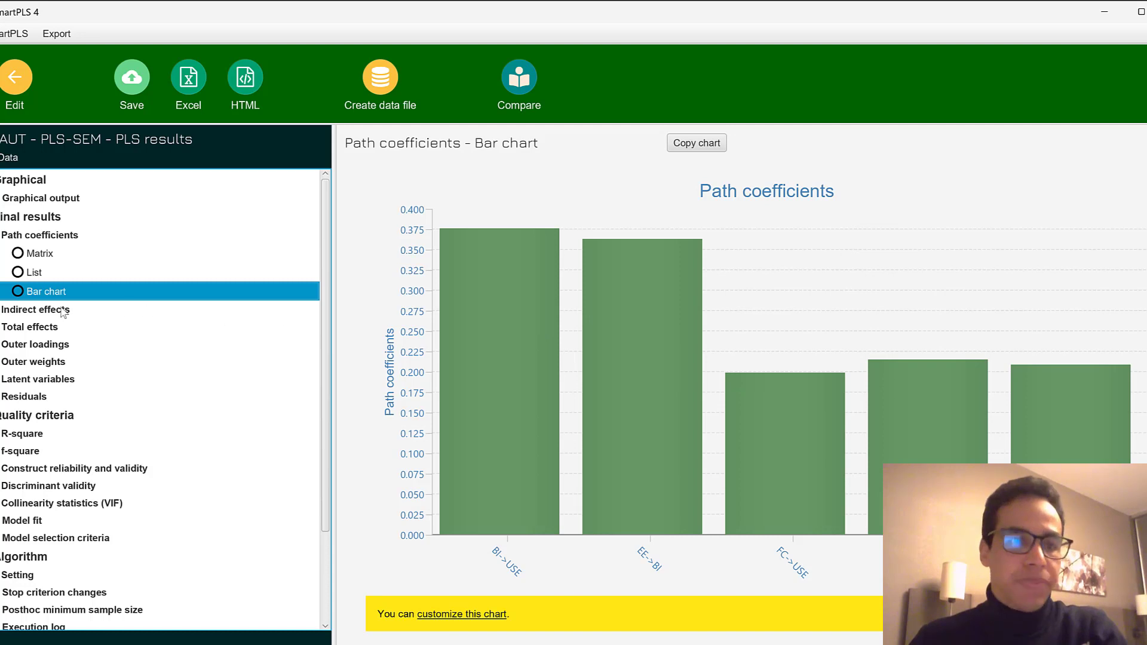
- Review the total and specific indirect effects, and view the total effects as a list
left_click(44, 315)
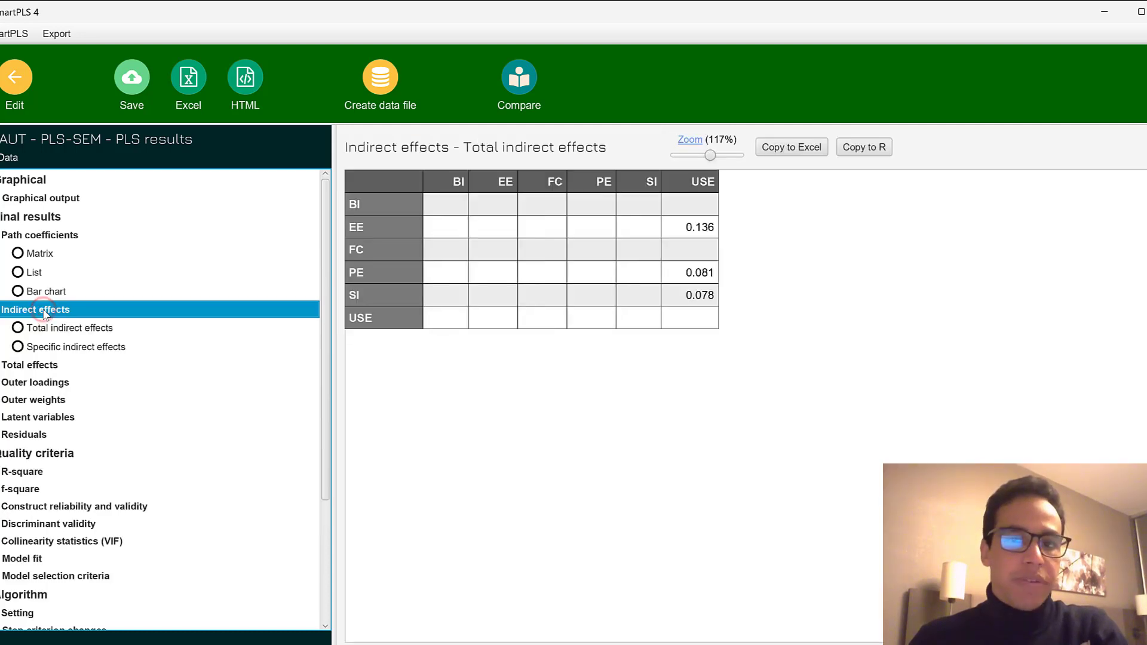
left_click(34, 325)
left_click(44, 348)
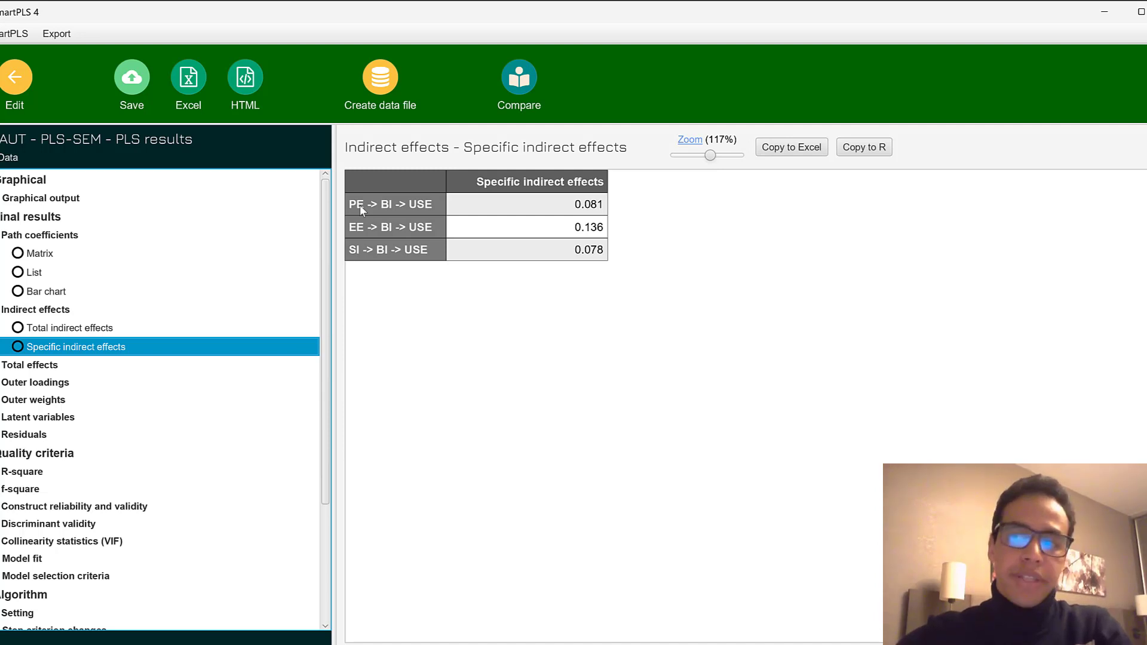
left_click(5, 361)
left_click(40, 401)
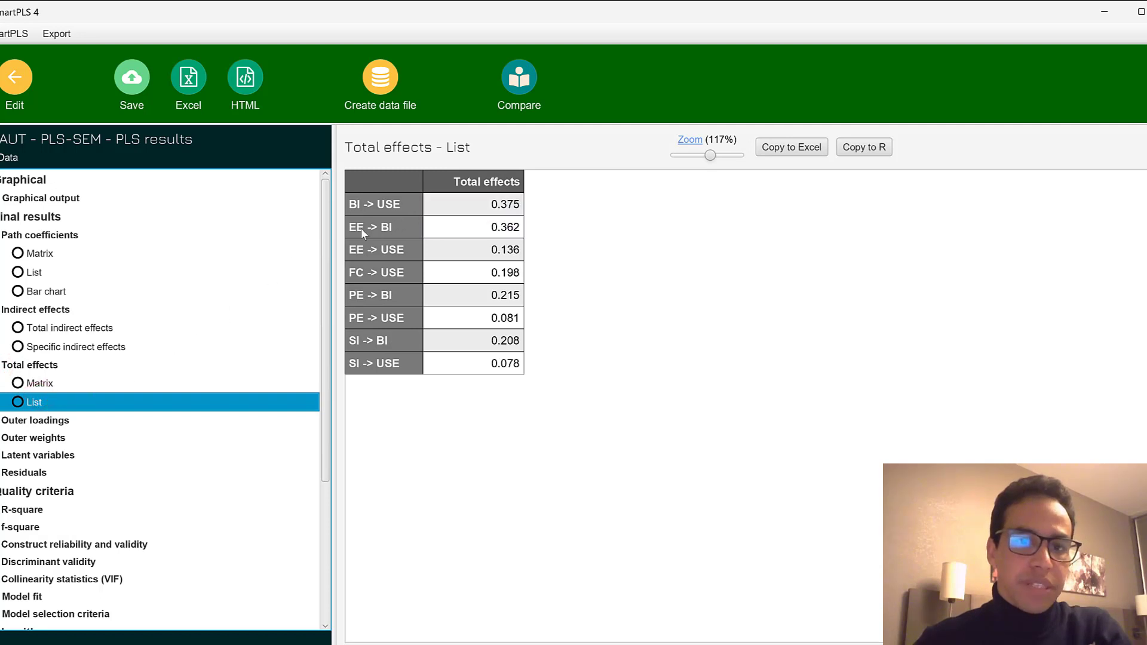
- Review the outer loadings of all indicators as a matrix and as a list
left_click(20, 421)
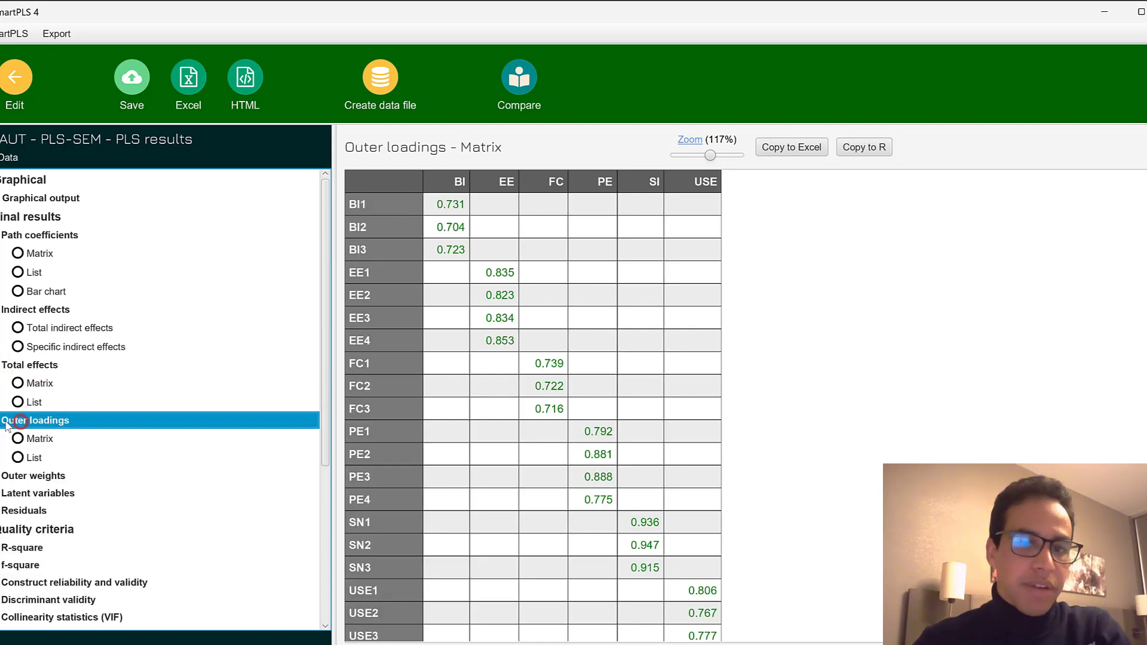
scroll(508, 251, "down", 1)
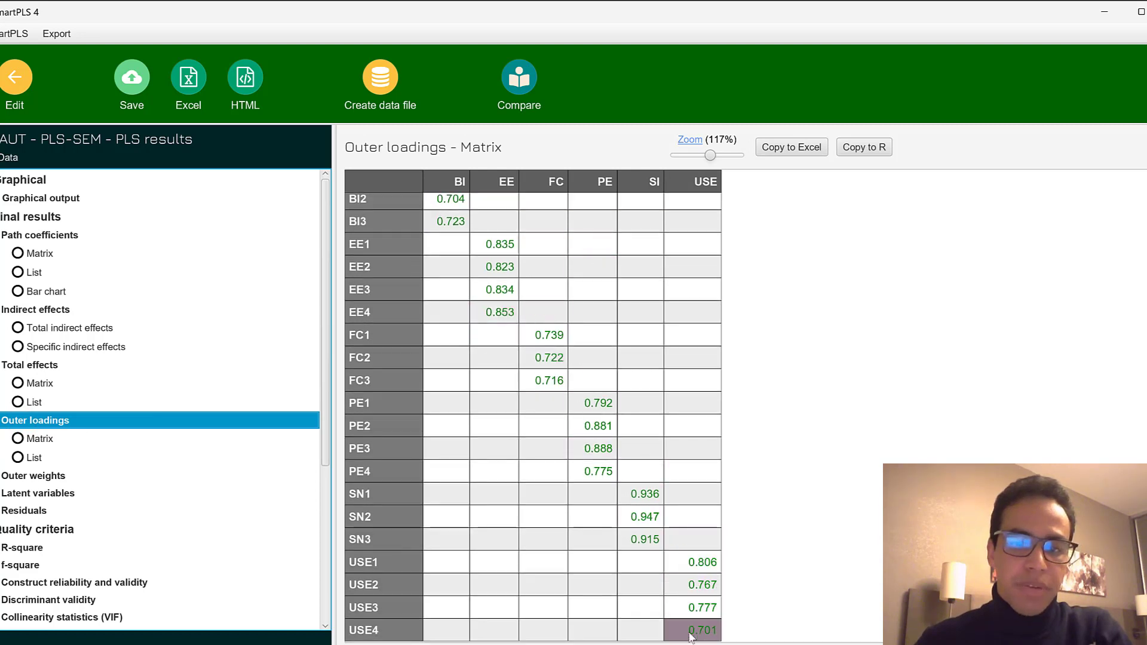
left_click(29, 440)
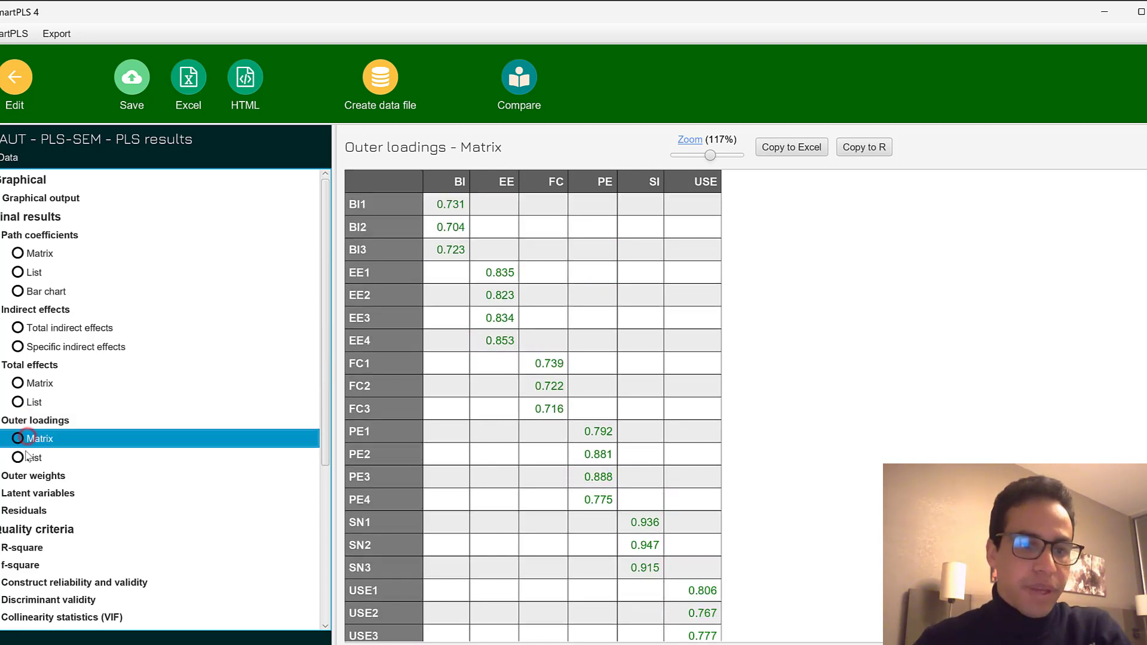
left_click(25, 457)
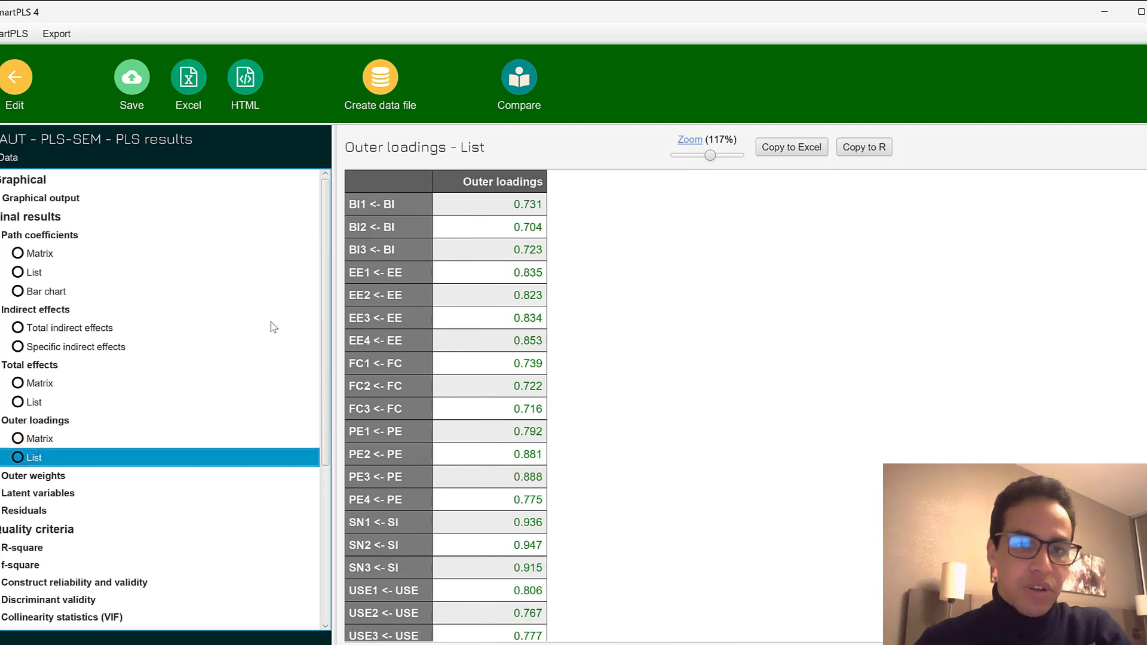
- Review the outer weights of all indicators as a matrix and as a list
scroll(30, 472, "down", 2)
scroll(30, 472, "down", 2)
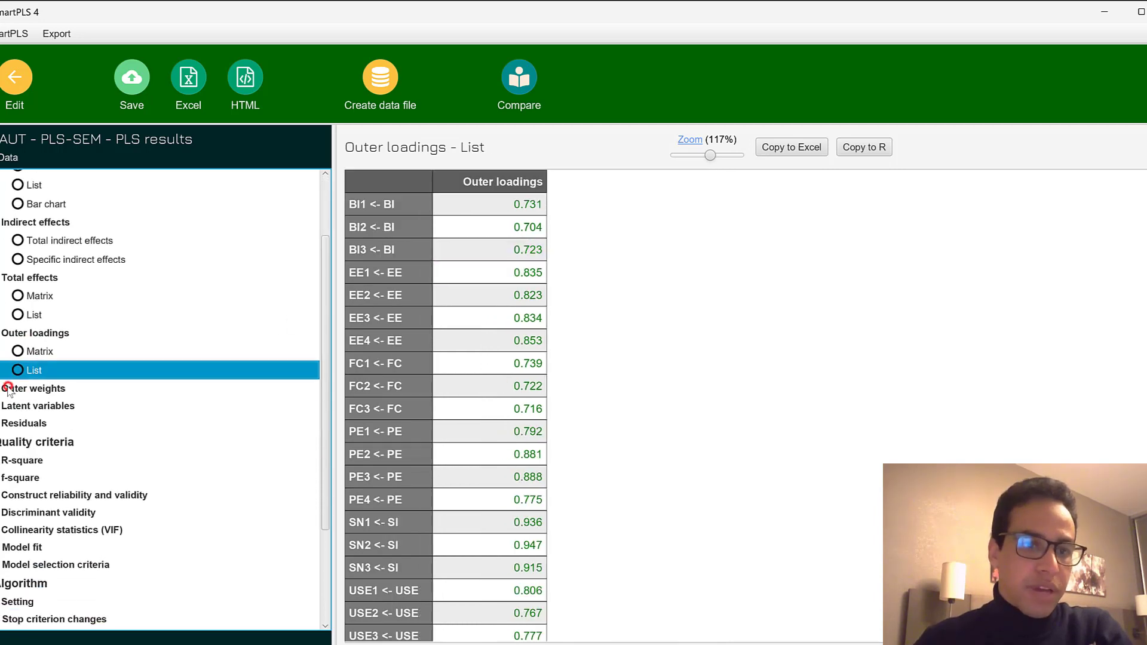
left_click(12, 389)
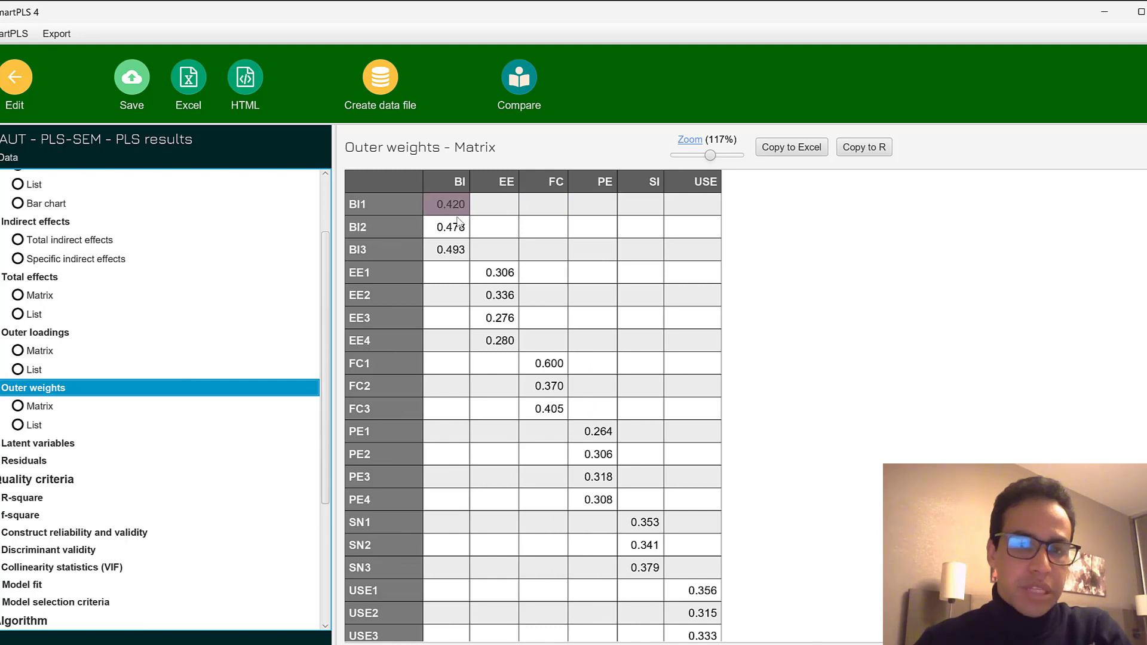
scroll(545, 402, "down", 1)
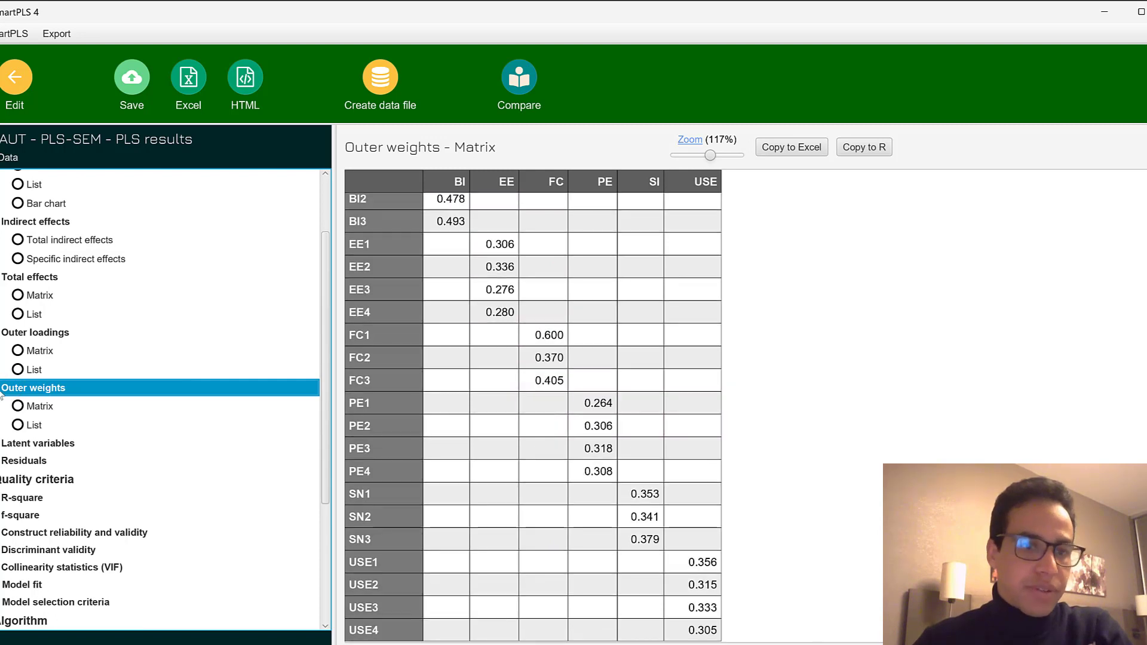
left_click(25, 407)
left_click(33, 425)
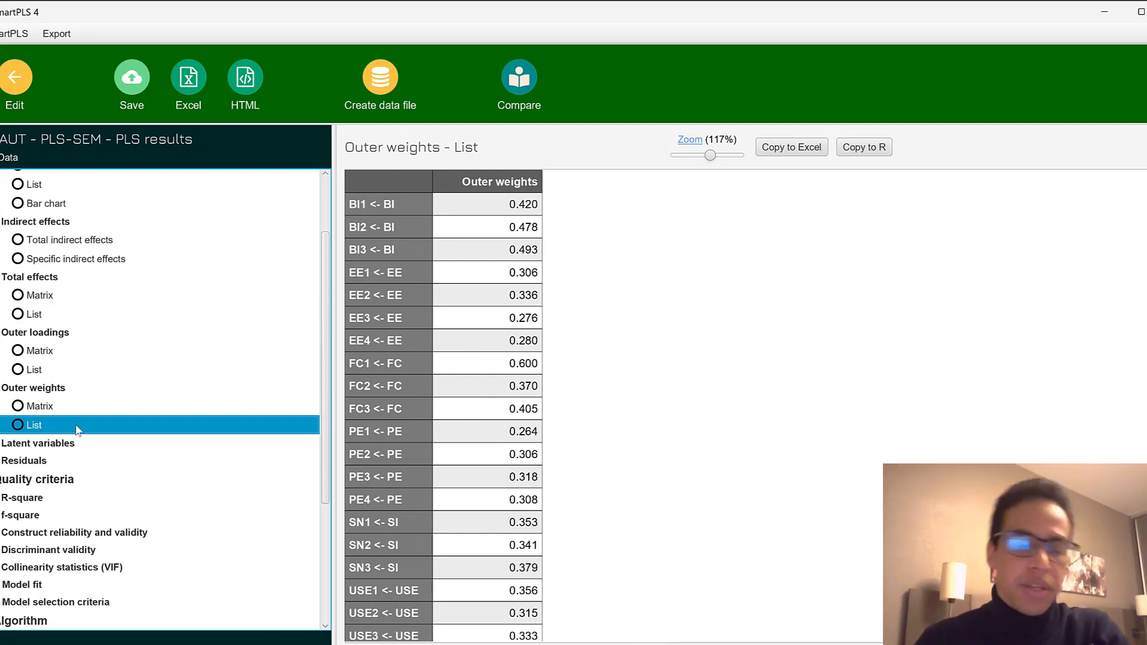
- View the latent variable scores and the R-square overview from the quality criteria
scroll(78, 430, "down", 1)
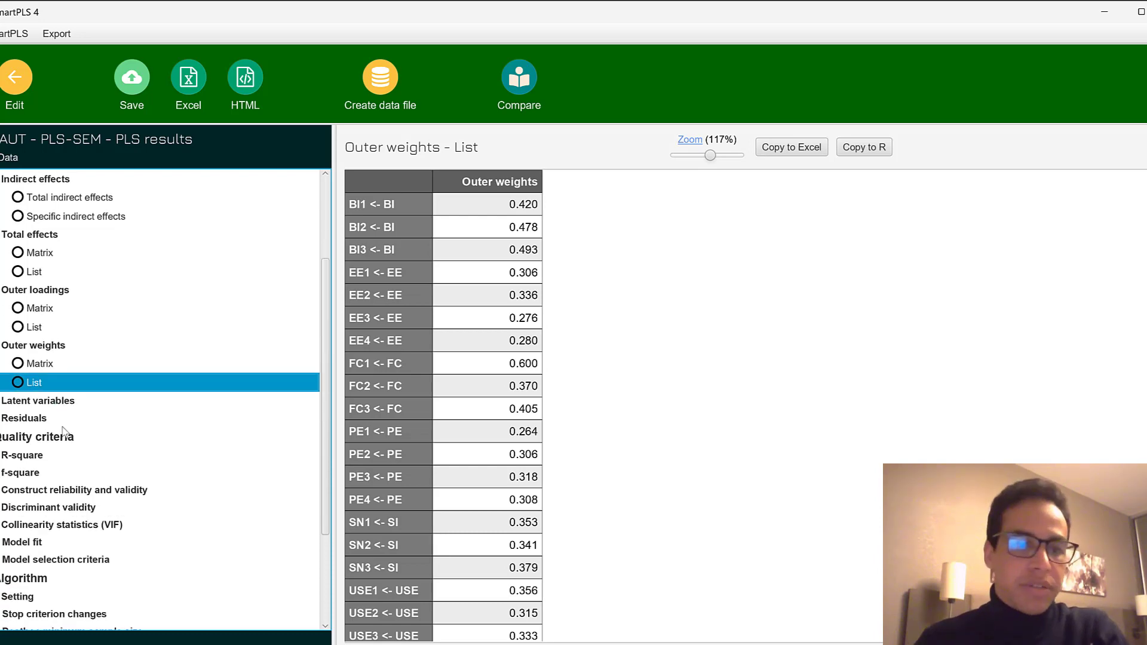
left_click(17, 406)
scroll(21, 413, "down", 3)
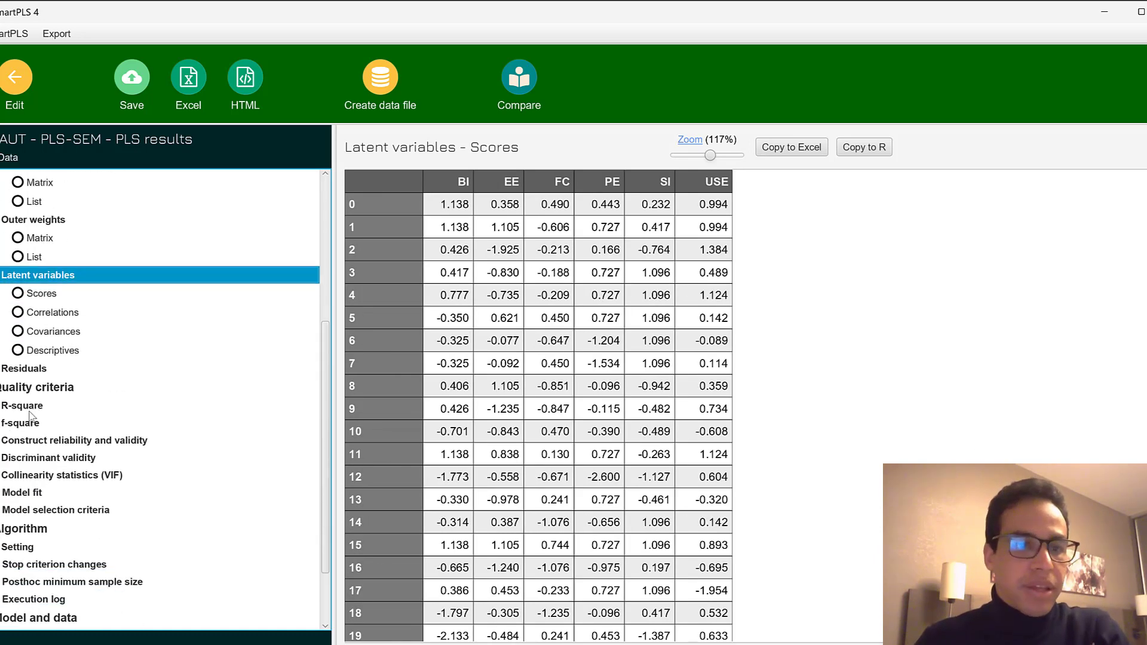
left_click(11, 387)
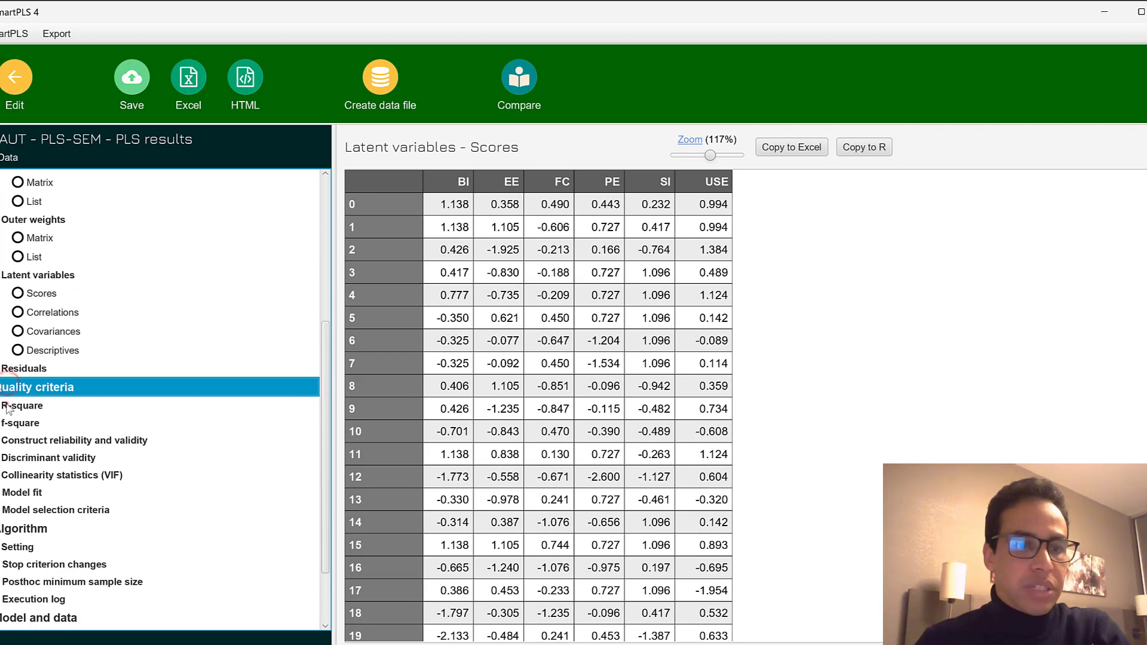
left_click(6, 404)
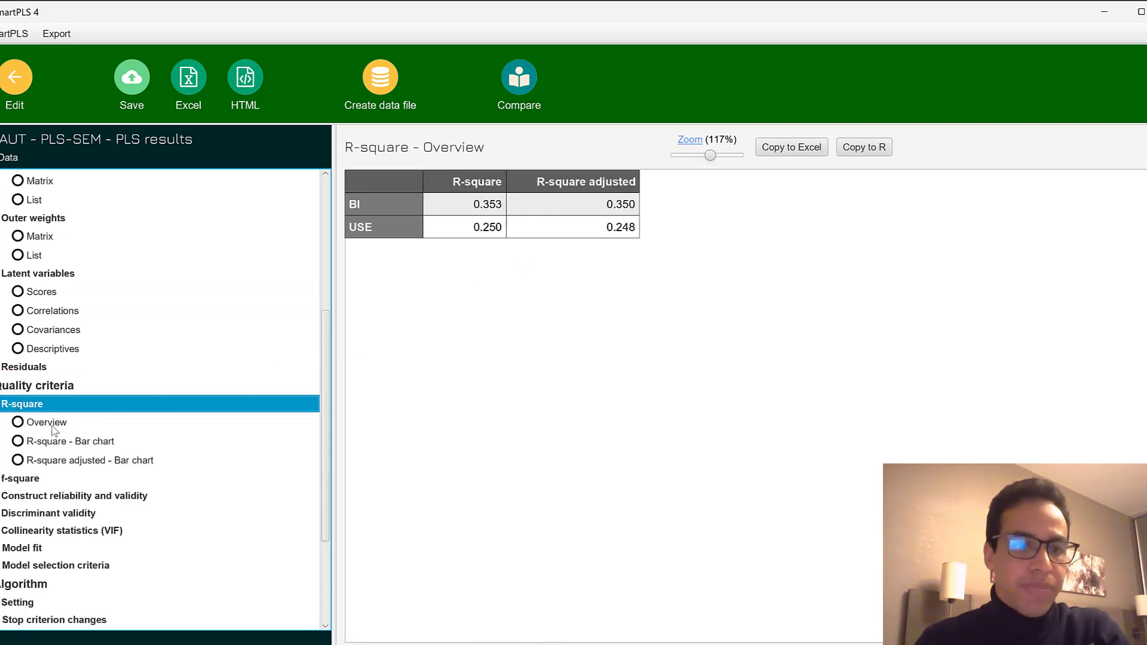
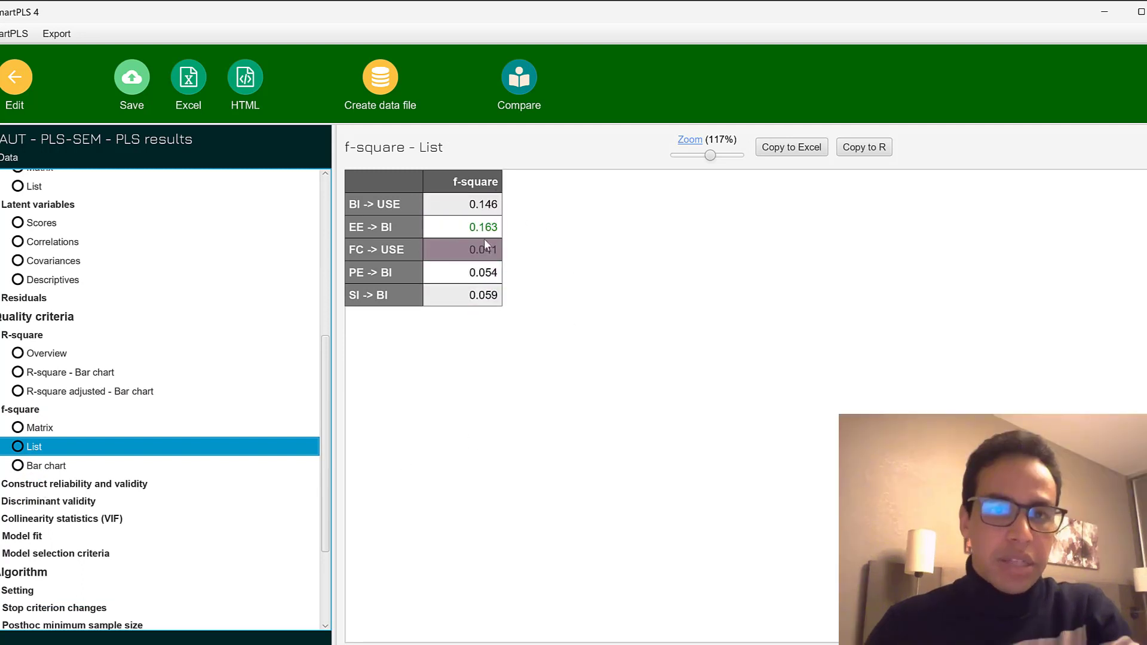
- Review the construct reliability and validity overview, then view the average variance extracted (AVE) as a bar chart
left_click(31, 485)
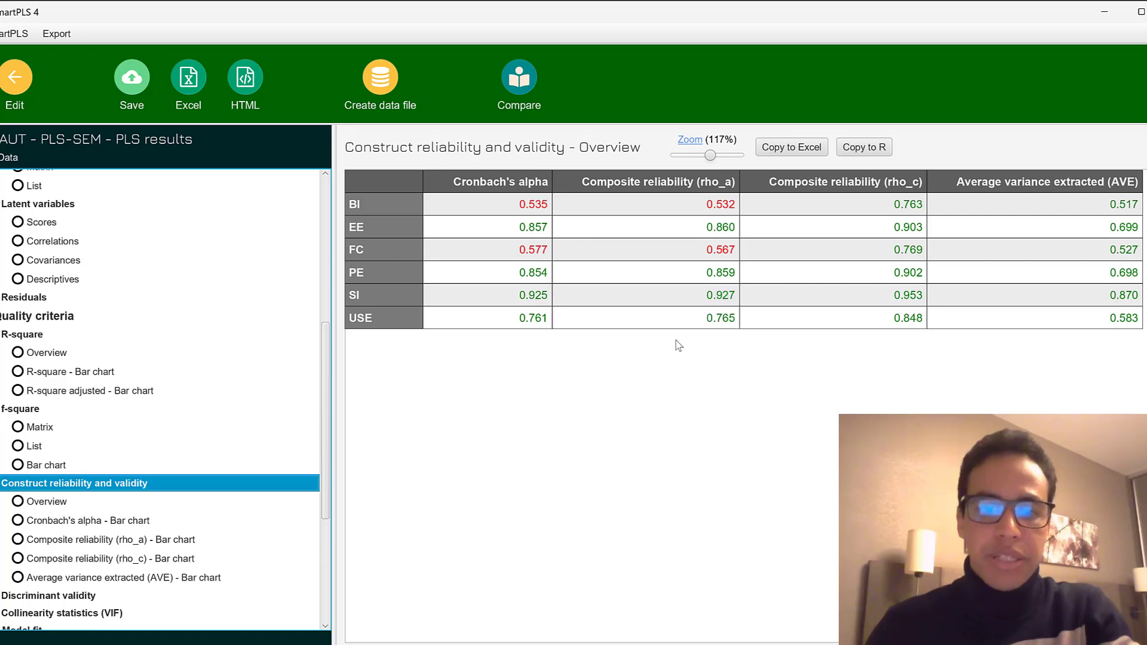
scroll(36, 461, "down", 2)
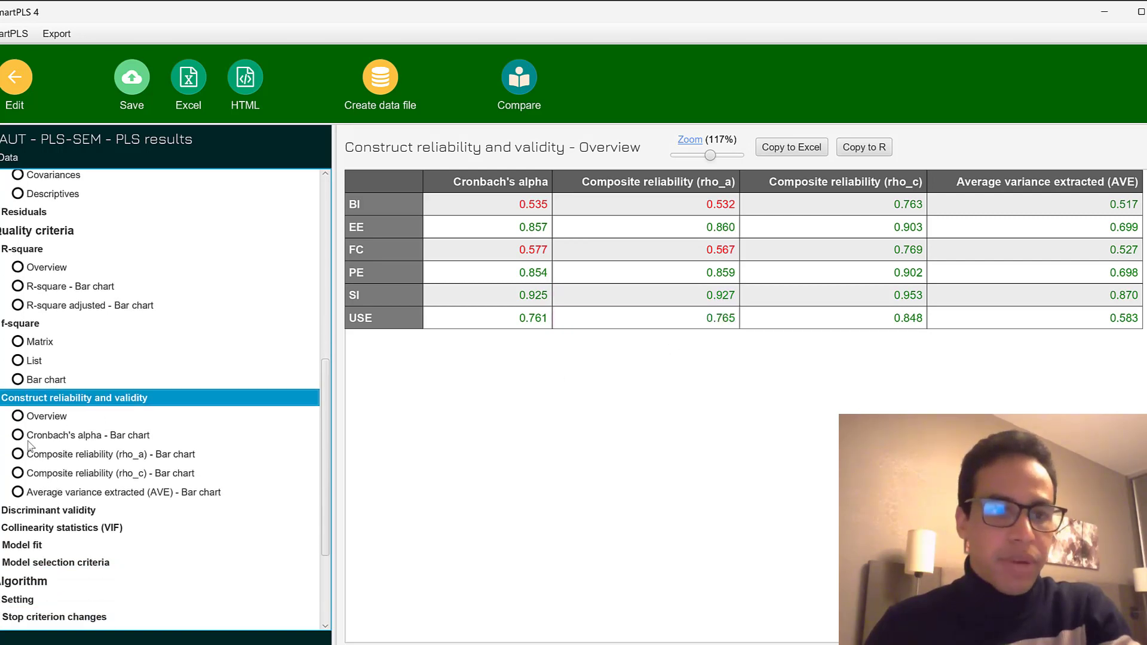
scroll(48, 460, "down", 2)
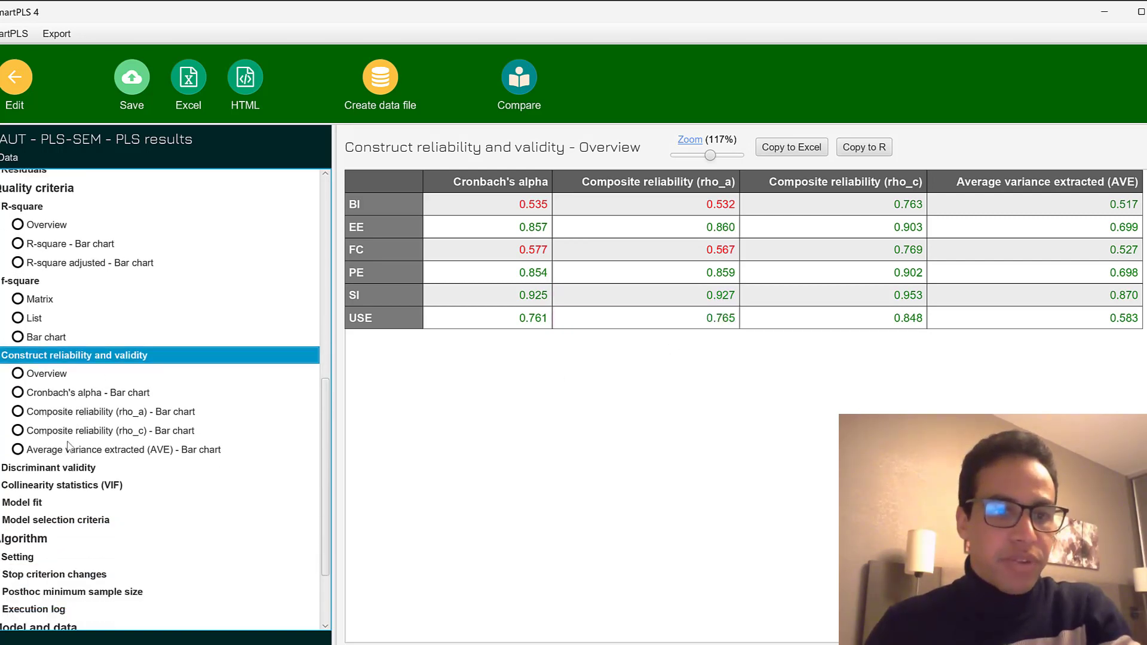
left_click(68, 453)
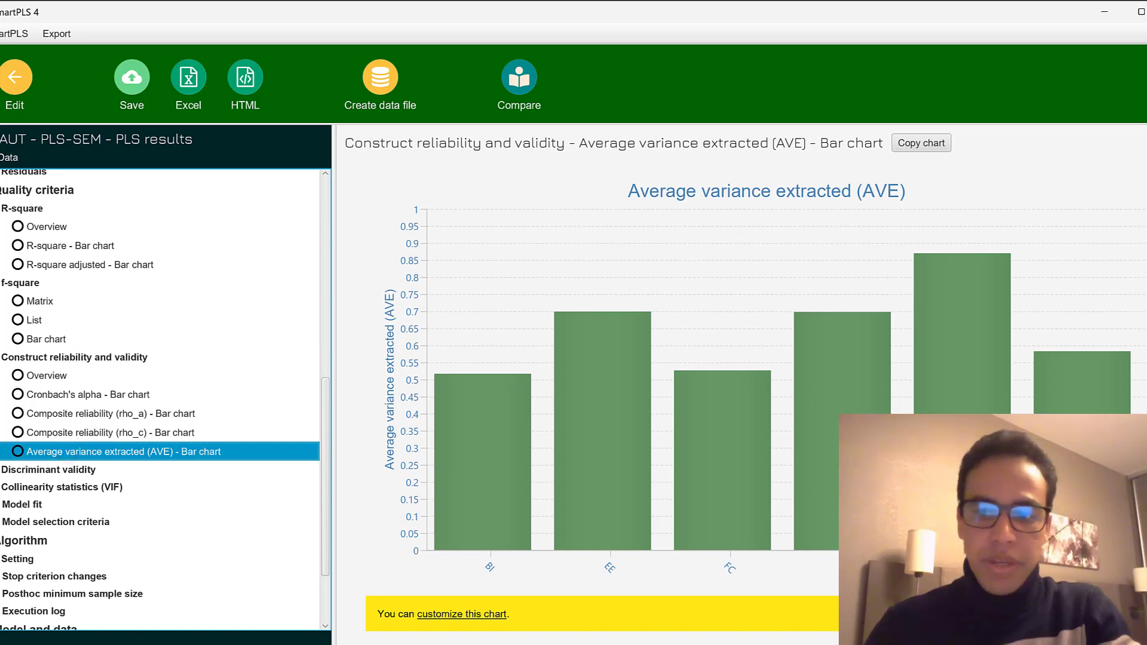
- Review discriminant validity through the HTMT matrix, the Fornell-Larcker criterion and the cross loadings
scroll(180, 502, "down", 2)
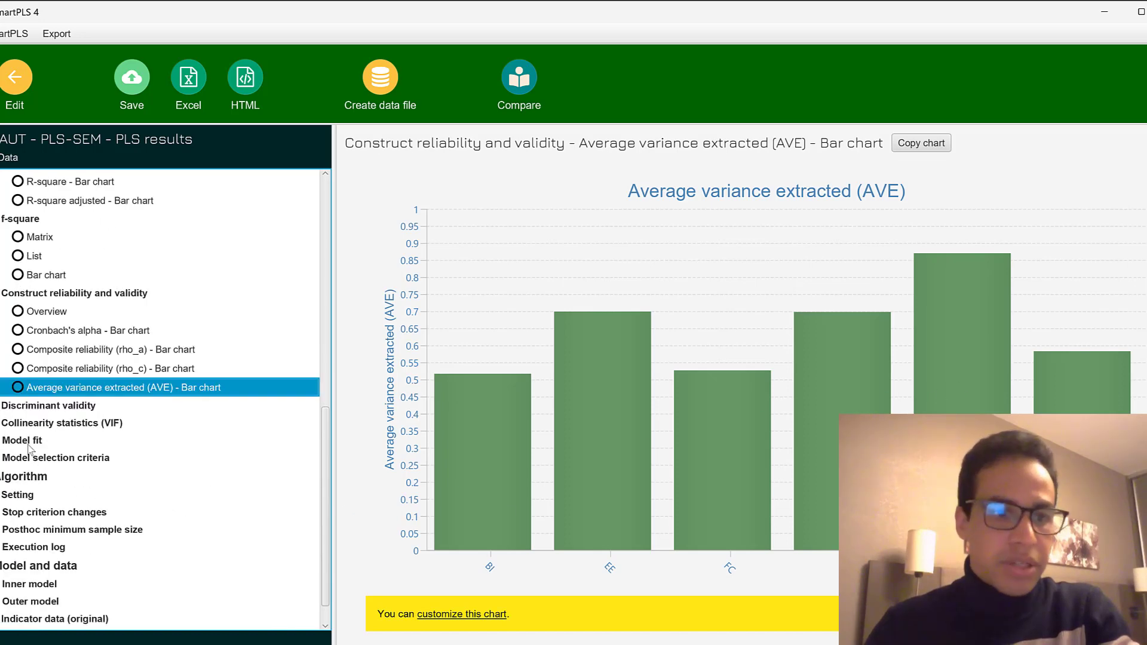
left_click(13, 407)
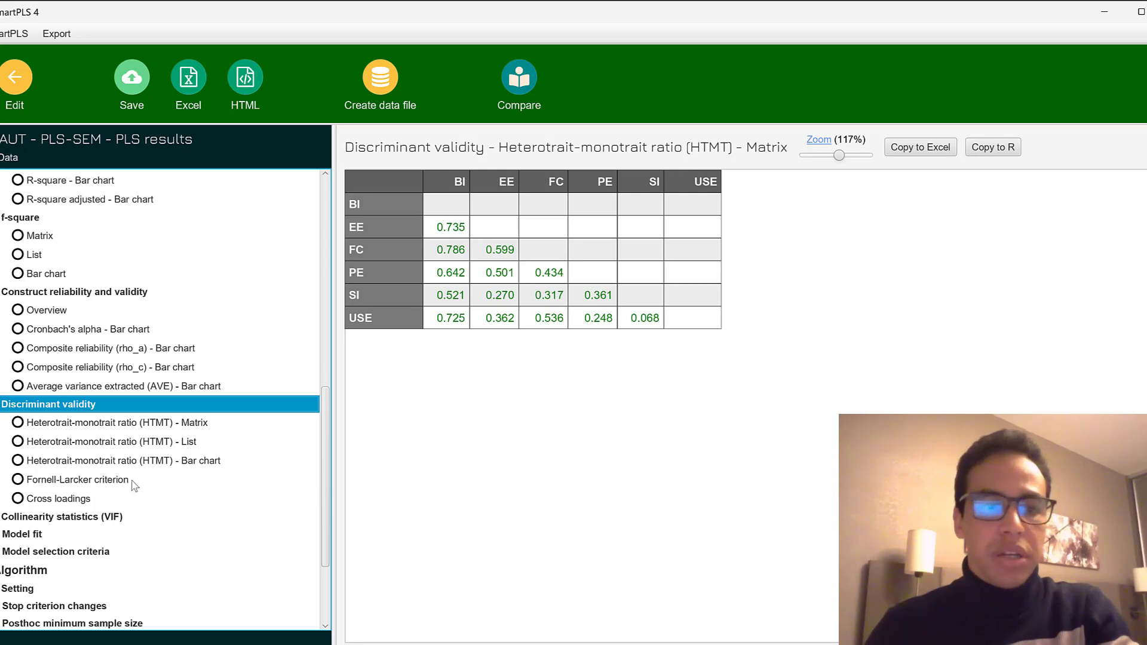
left_click(81, 479)
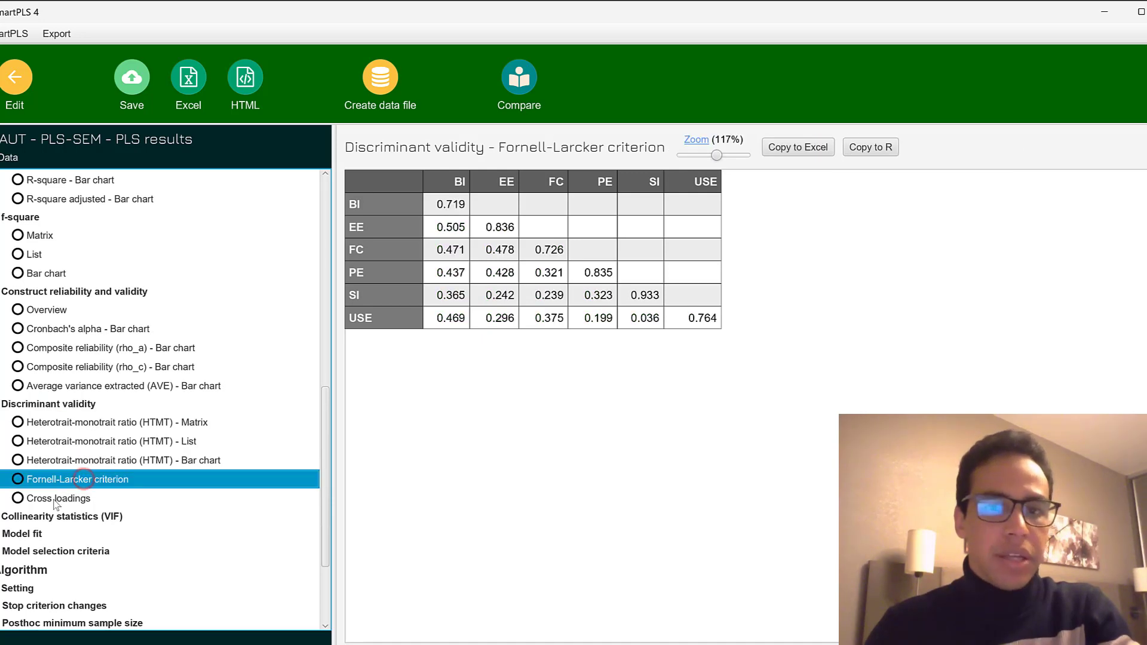
left_click(53, 501)
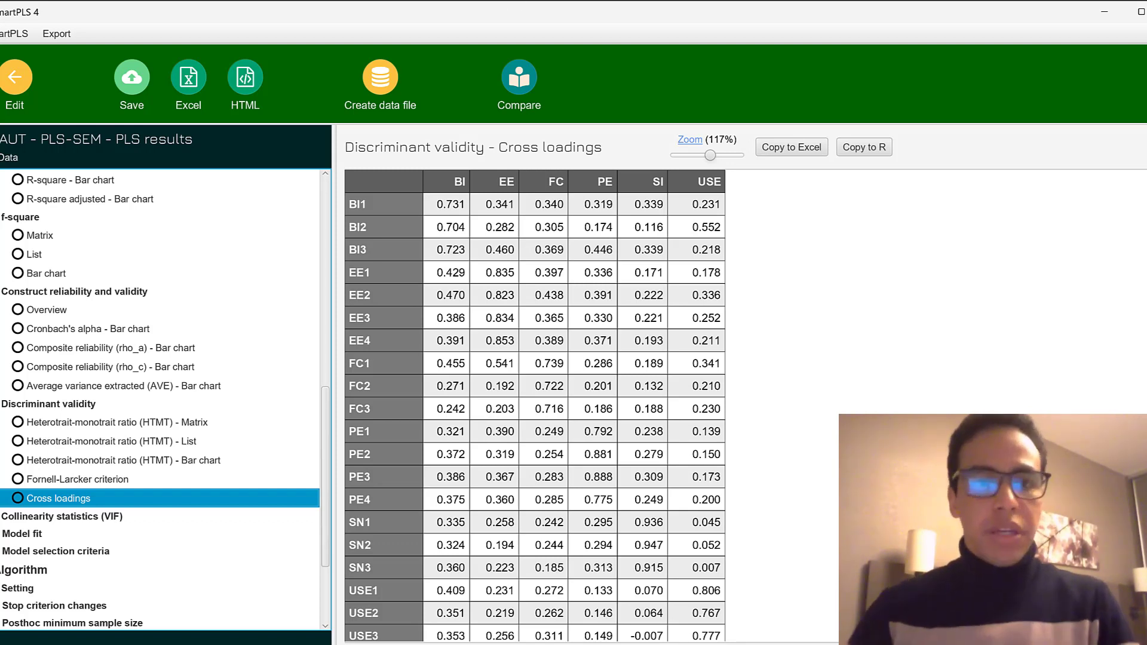
- Review the collinearity statistics (VIF) for the outer model as a list and the inner model as a matrix and list
left_click(24, 517)
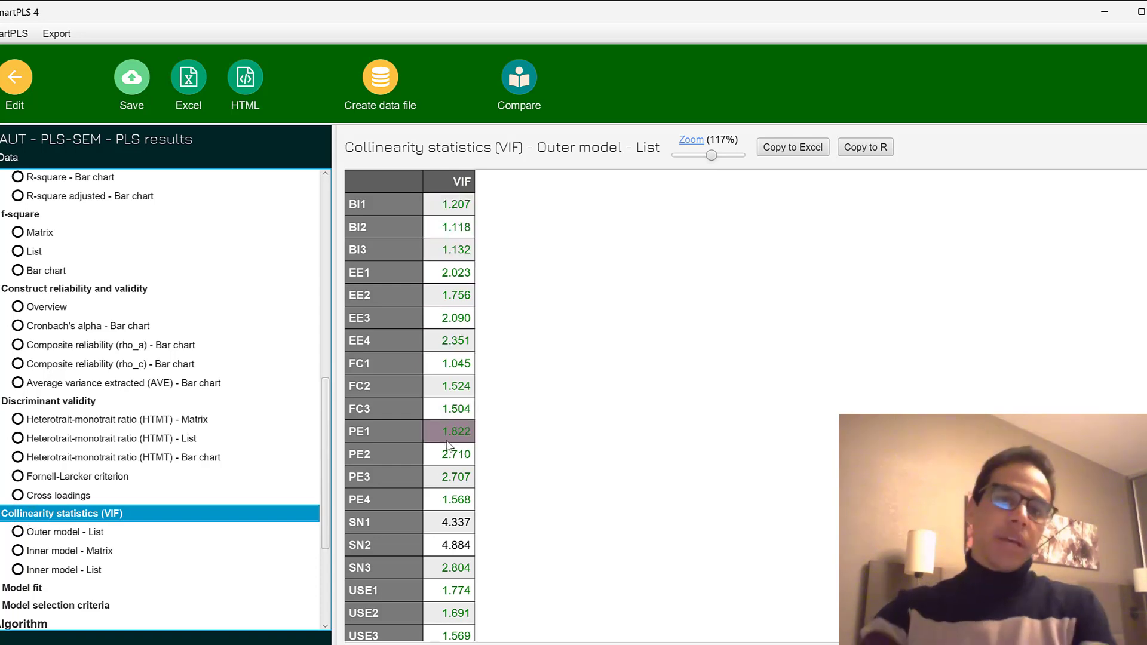
scroll(449, 446, "down", 2)
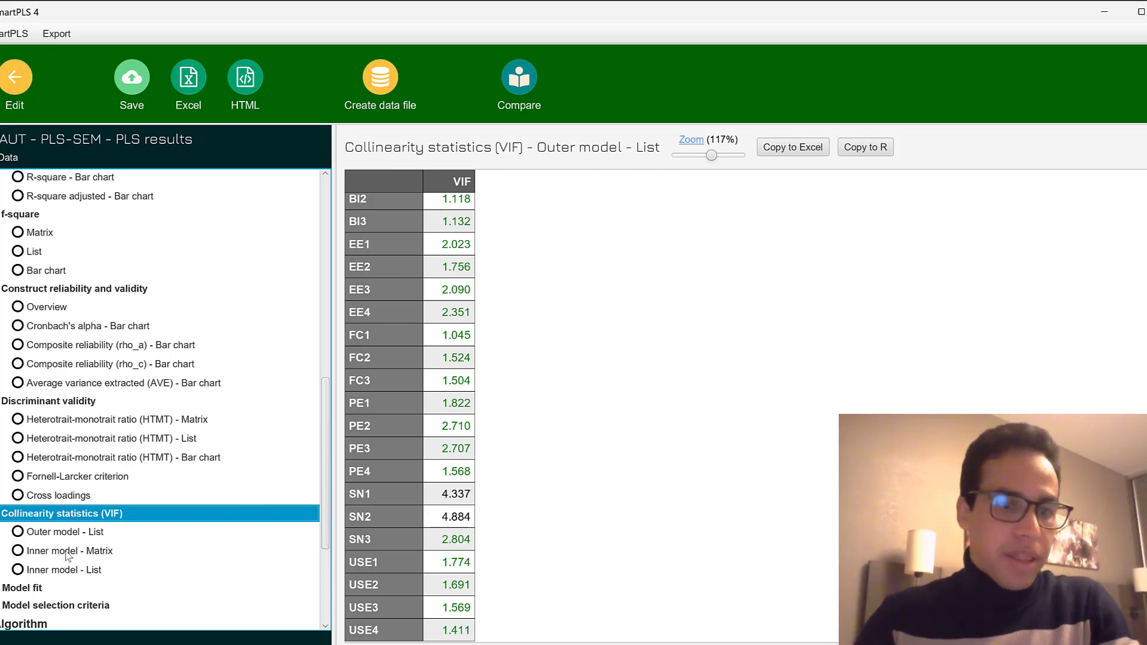
left_click(42, 537)
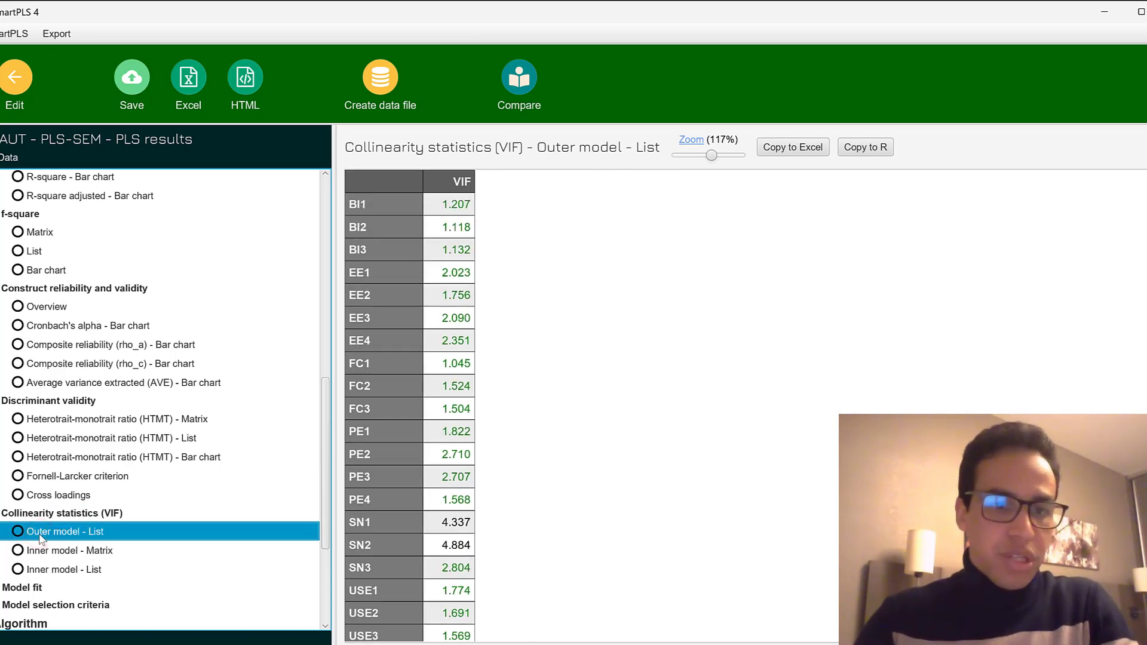
left_click(43, 555)
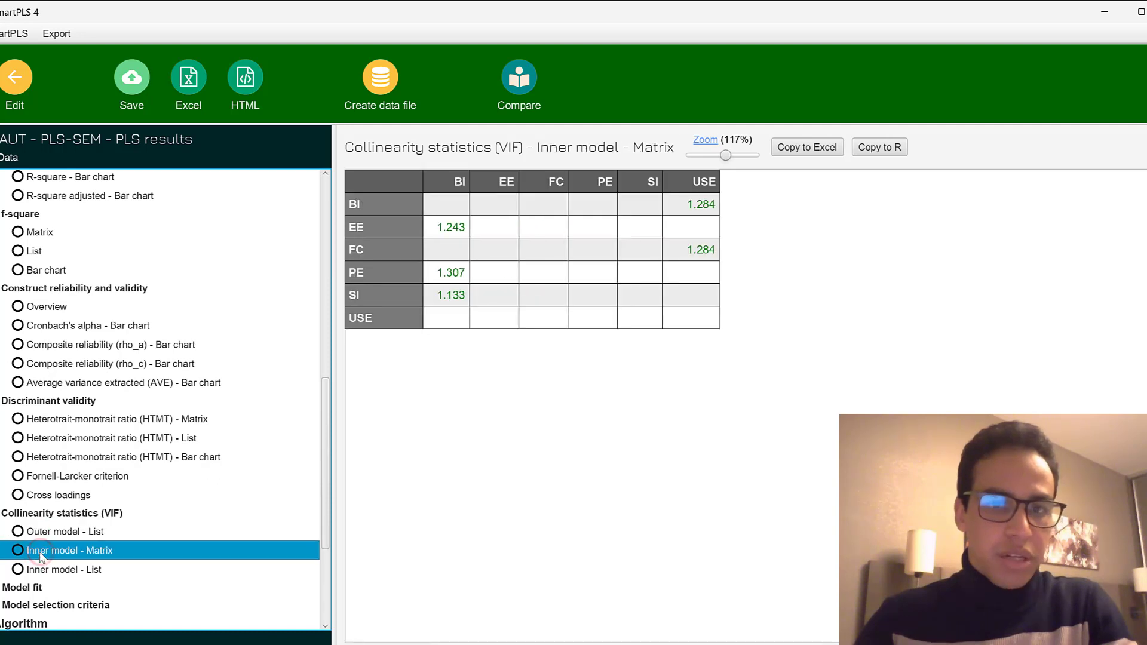
left_click(43, 570)
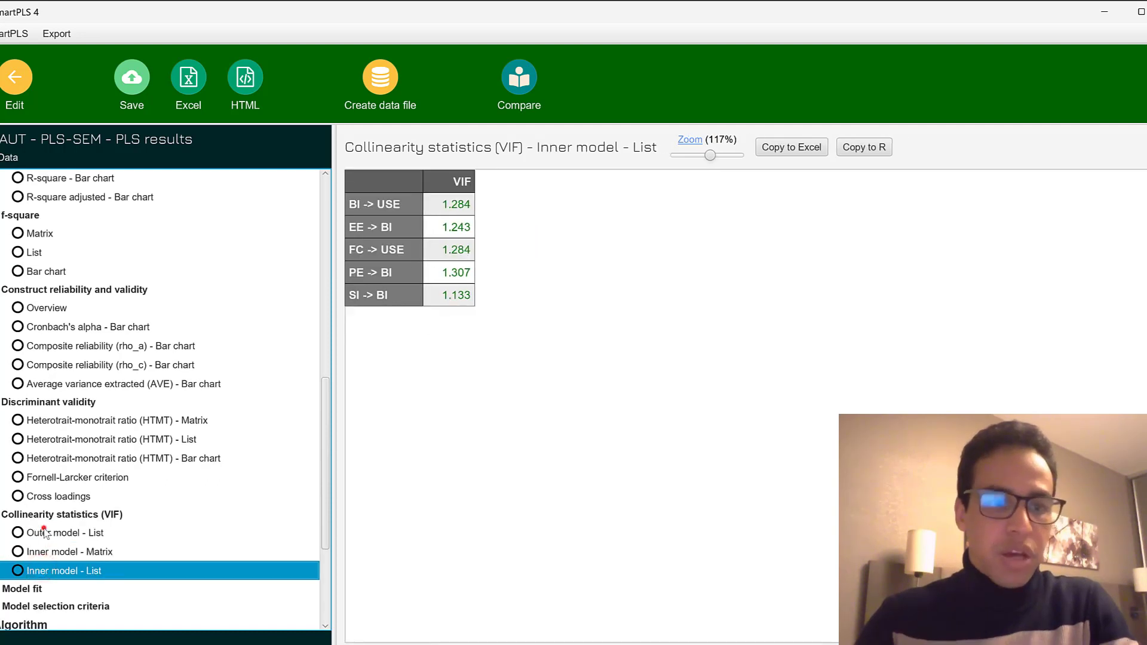
left_click(42, 532)
left_click(43, 571)
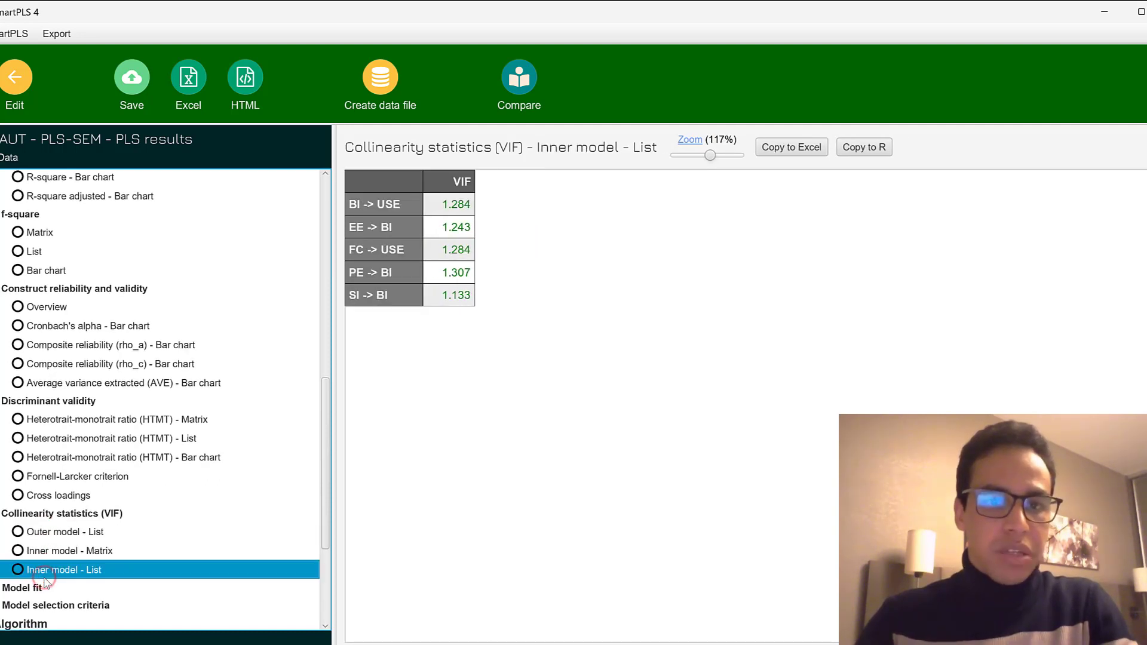
- View the model fit measures of the saturated and estimated models, and open the algorithm settings report
scroll(30, 472, "down", 5)
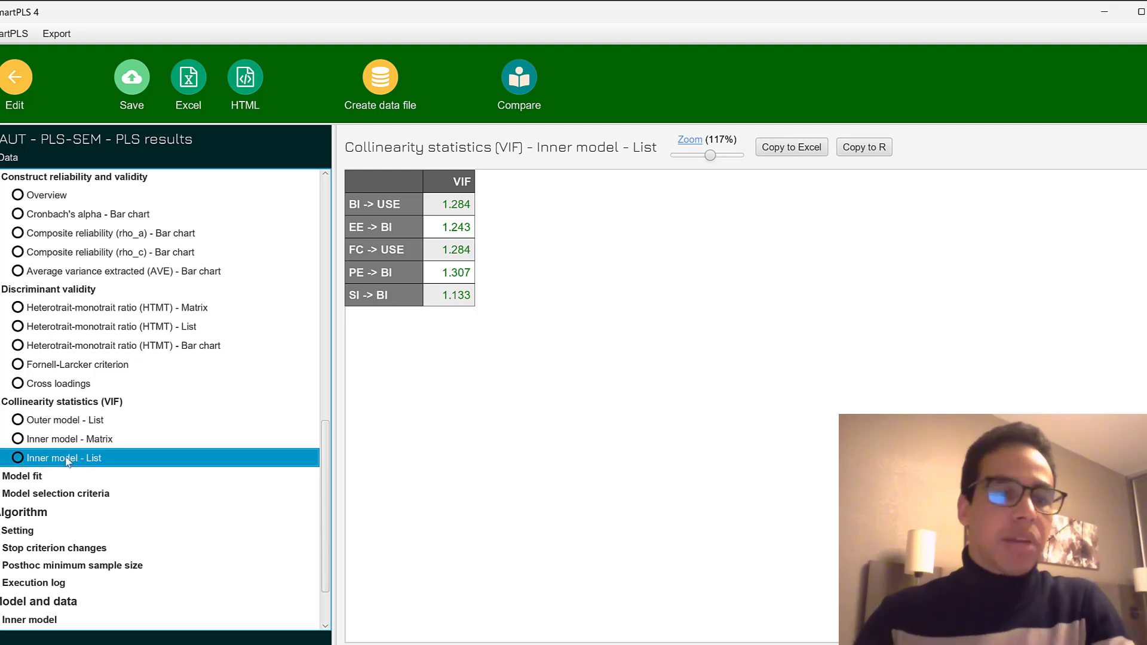
left_click(36, 476)
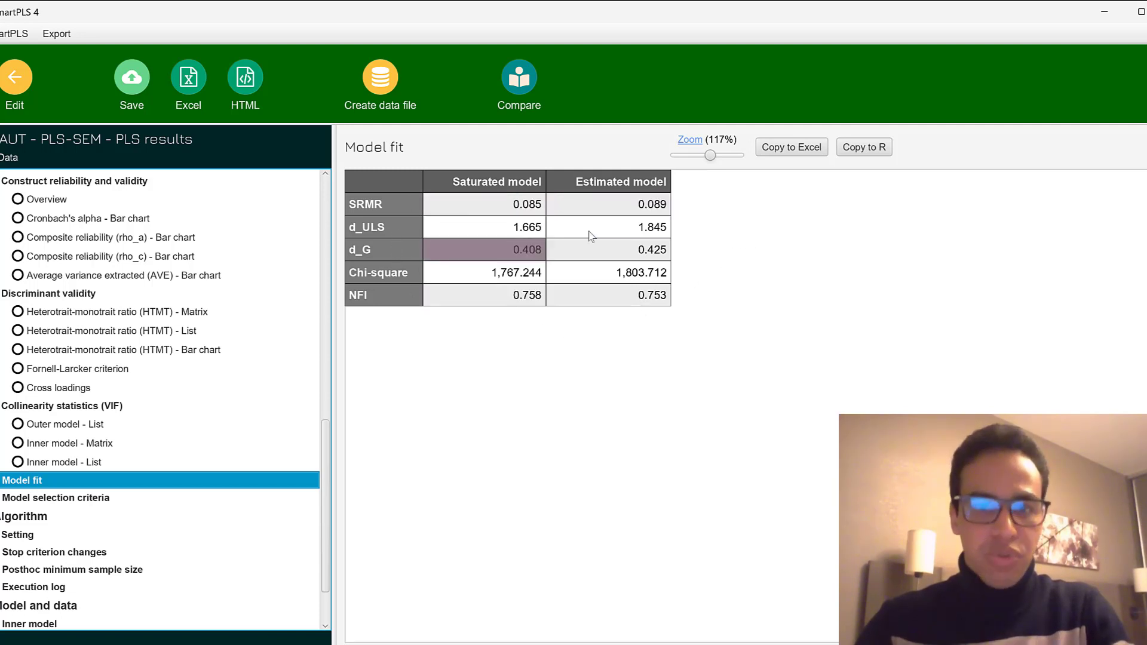
left_click(9, 534)
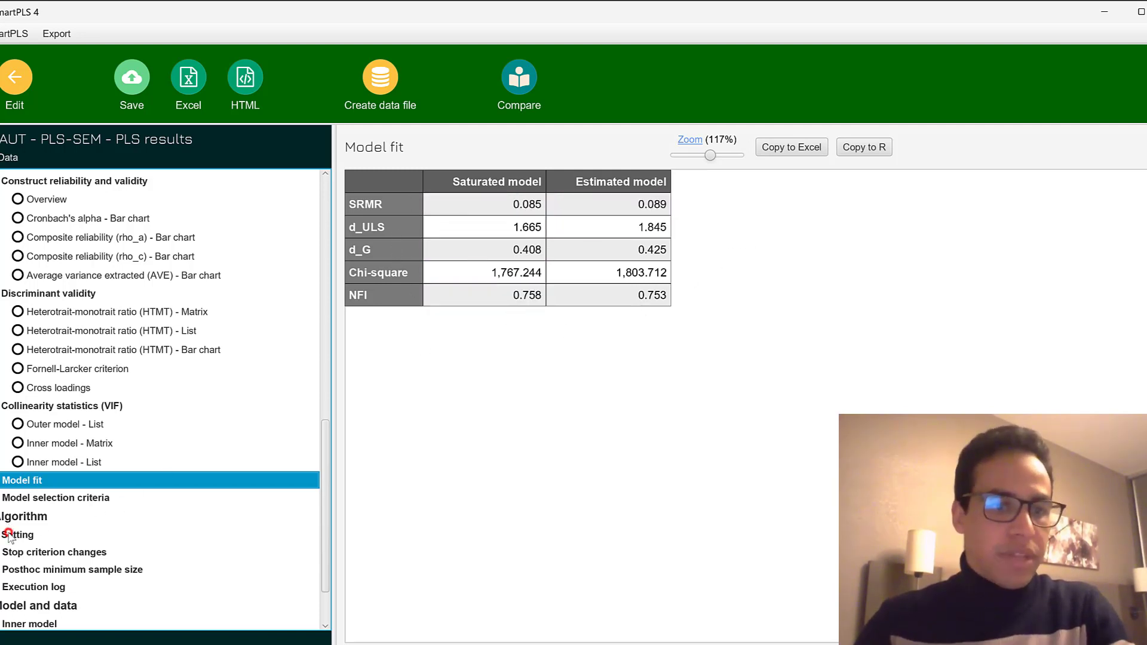
- View the inner model, outer model and original indicator data tables of the report
scroll(43, 555, "down", 3)
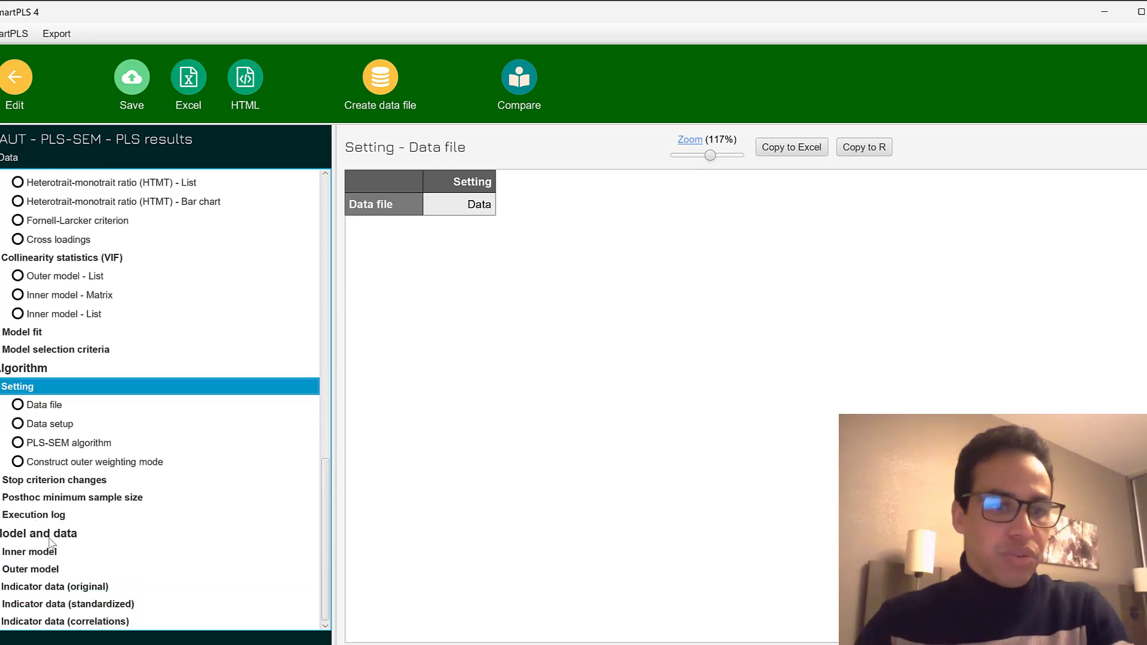
left_click(21, 549)
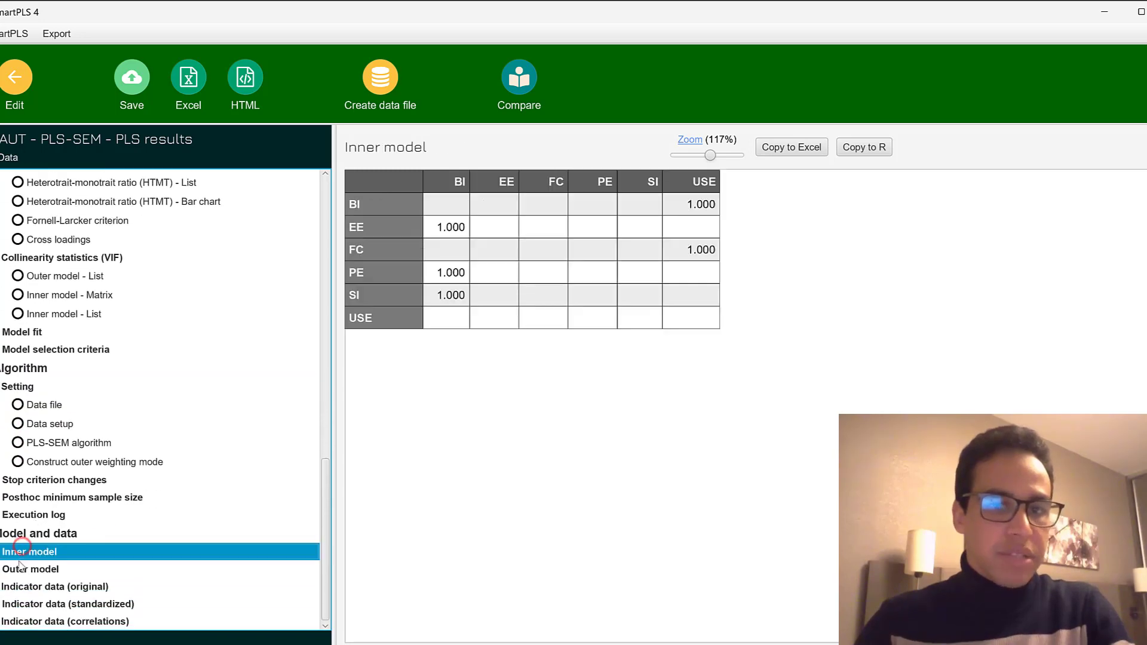
left_click(21, 568)
left_click(21, 584)
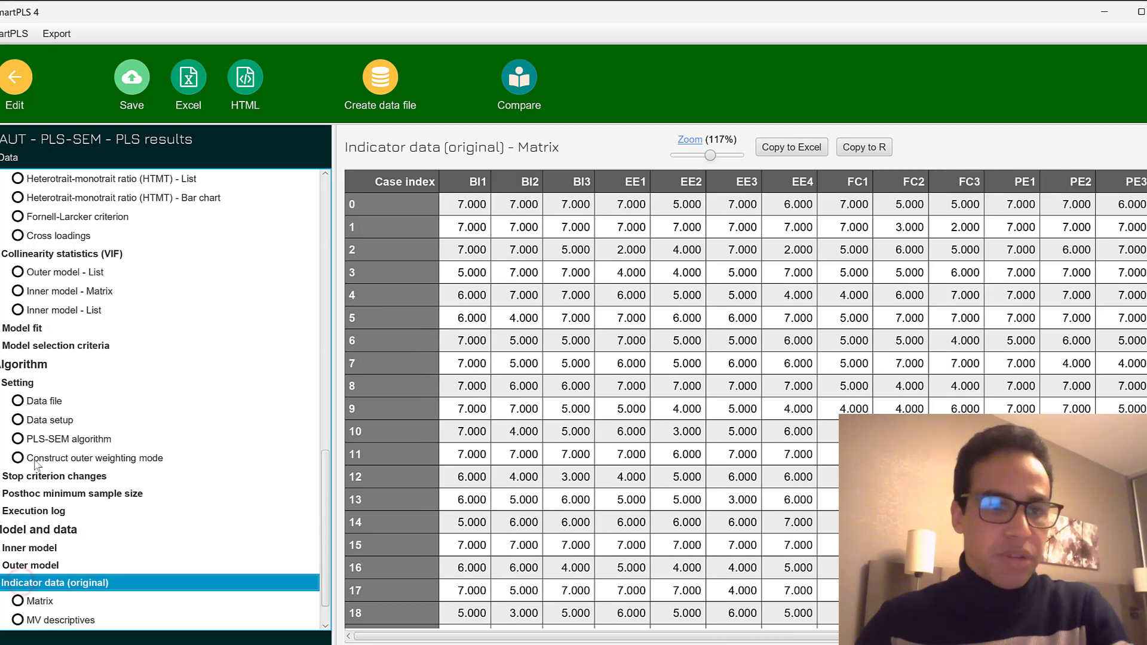
- Return to the path coefficients in the final results and view them as a bar chart and as a list
scroll(61, 426, "up", 15)
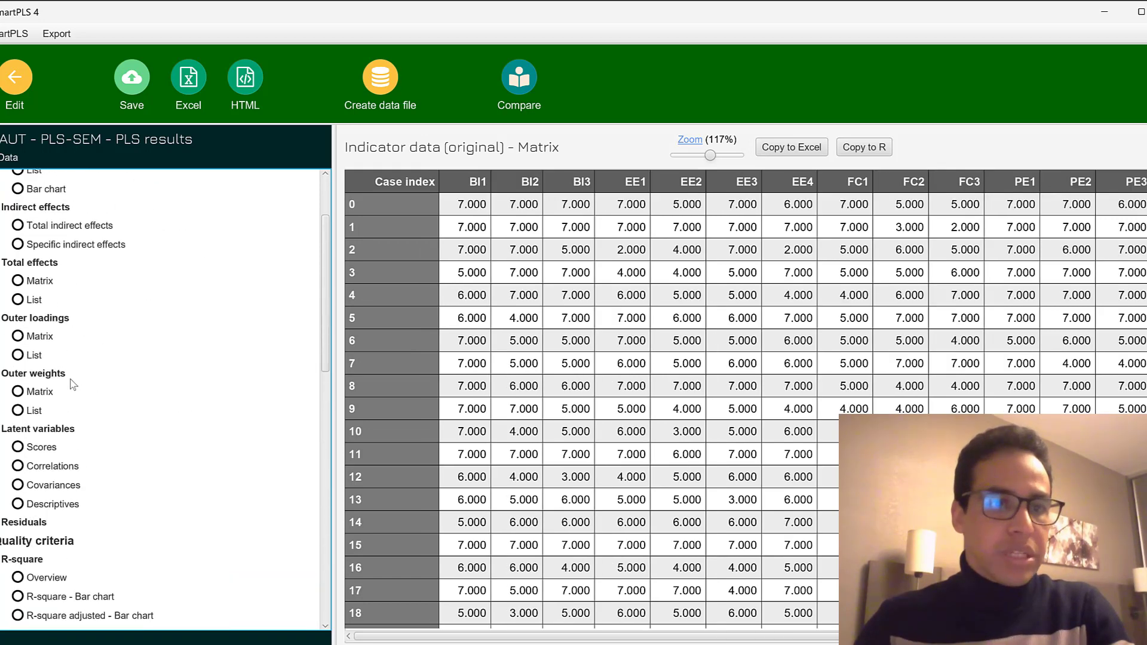
scroll(73, 384, "down", 3)
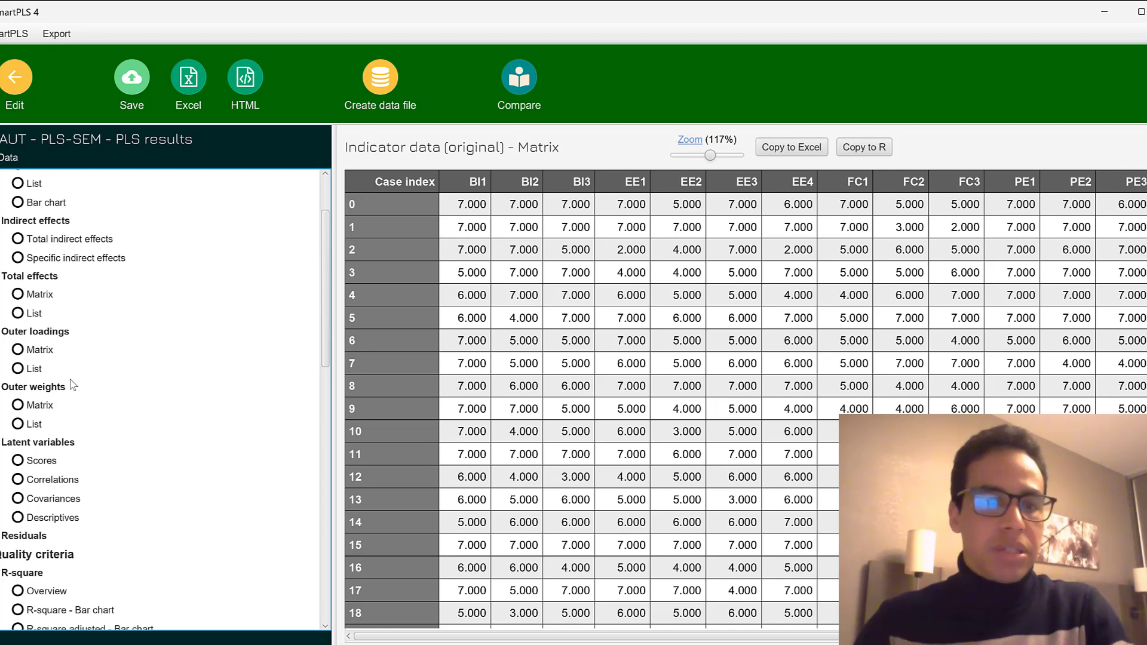
scroll(72, 384, "up", 3)
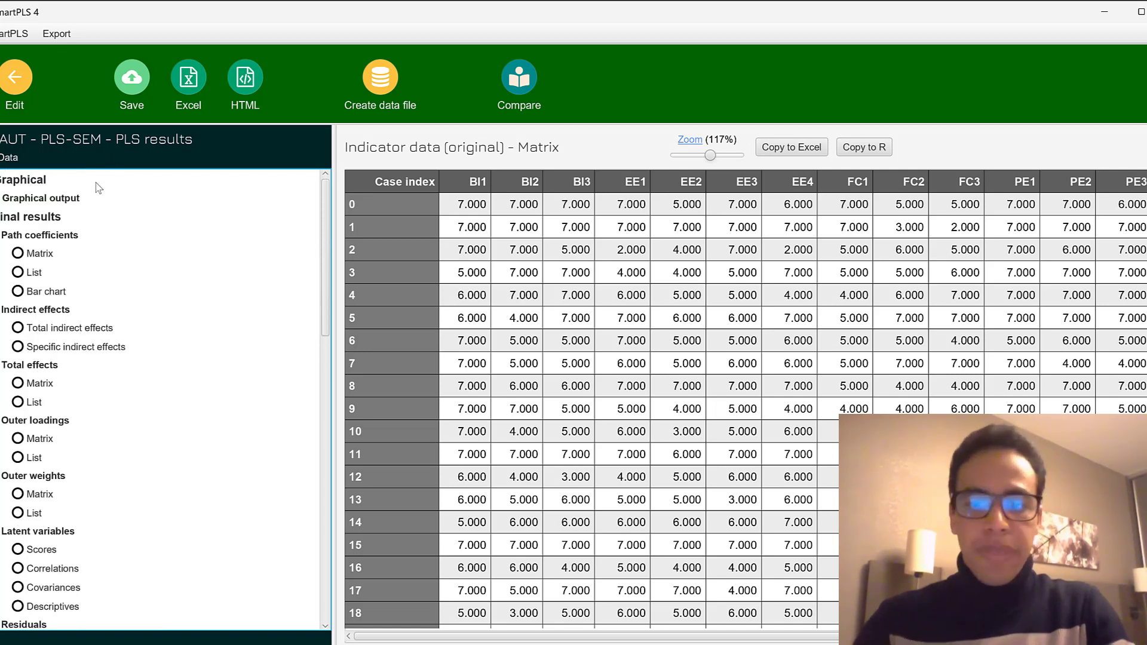
left_click(20, 236)
left_click(37, 293)
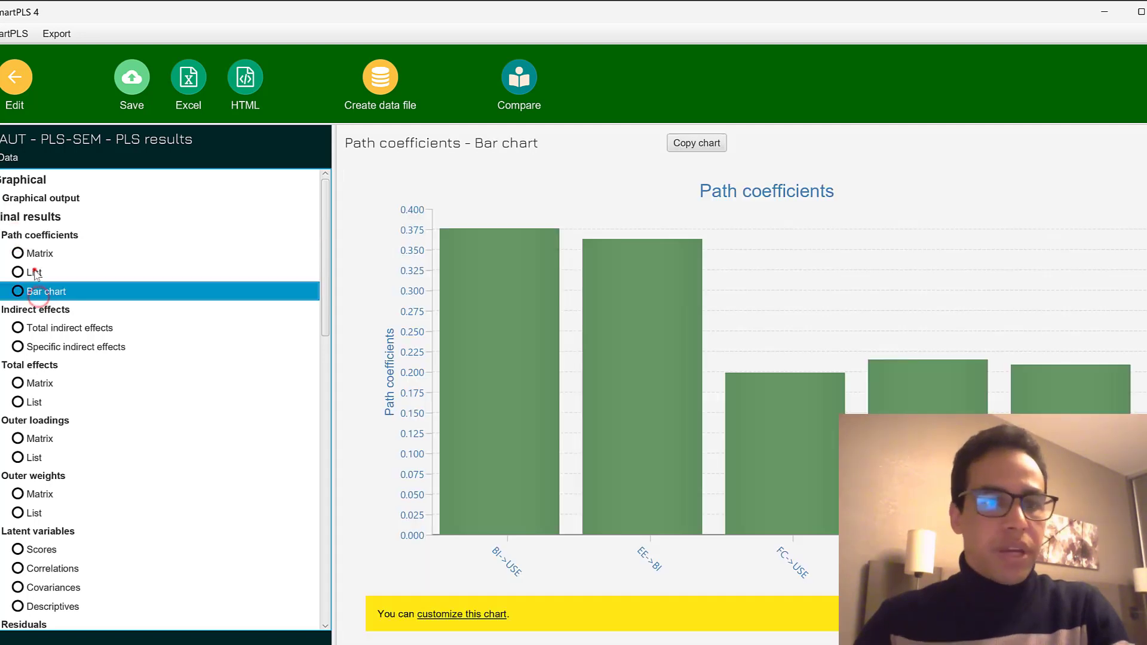
left_click(34, 272)
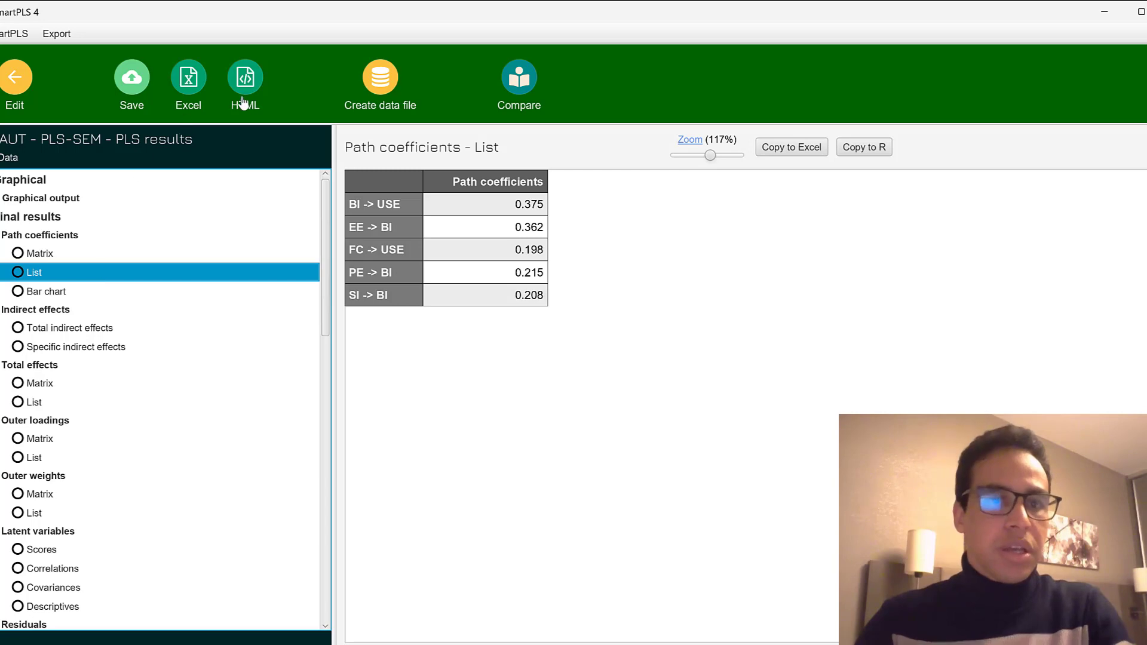
- Leave the results report for the path model and open the standard Bootstrapping calculation setup
left_click(14, 88)
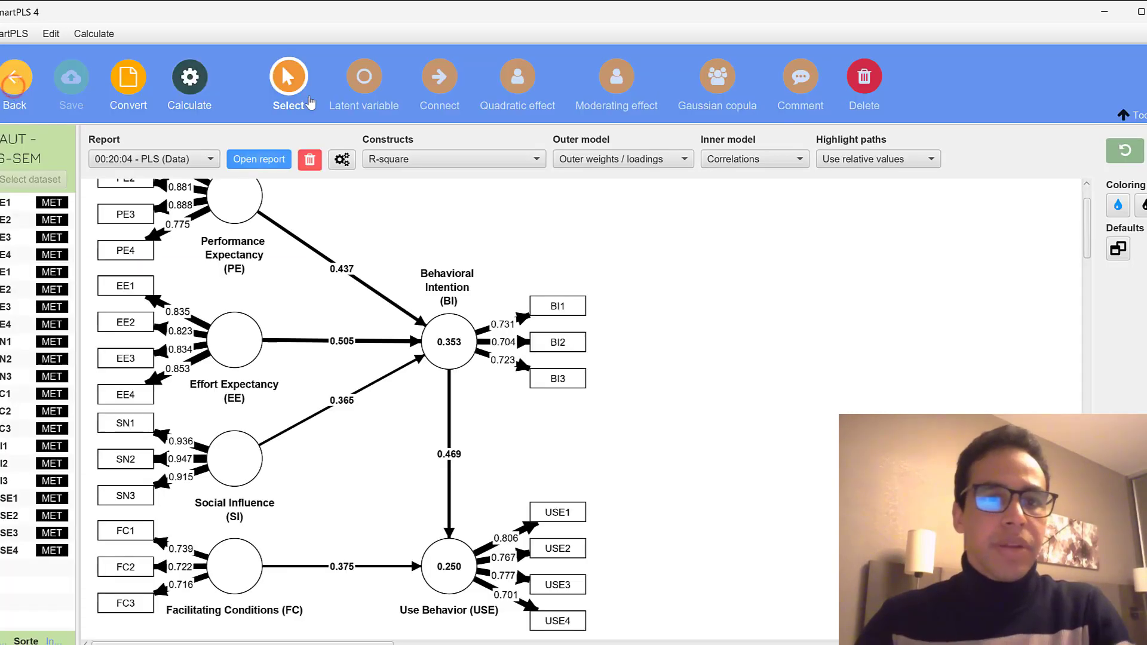
left_click(188, 89)
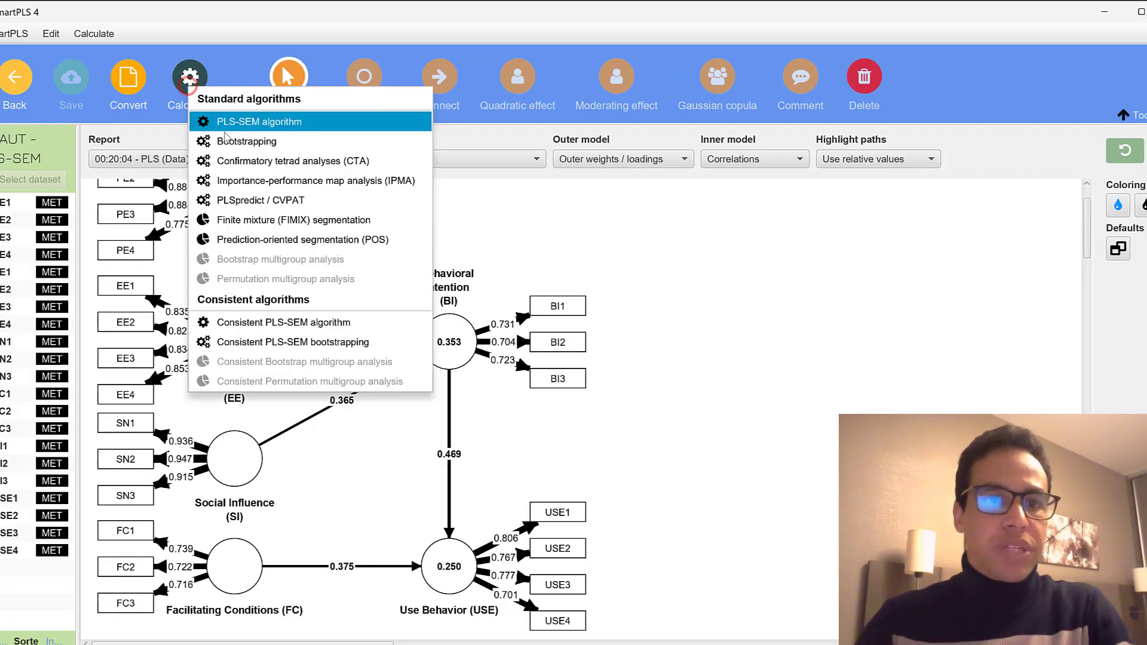
left_click(227, 141)
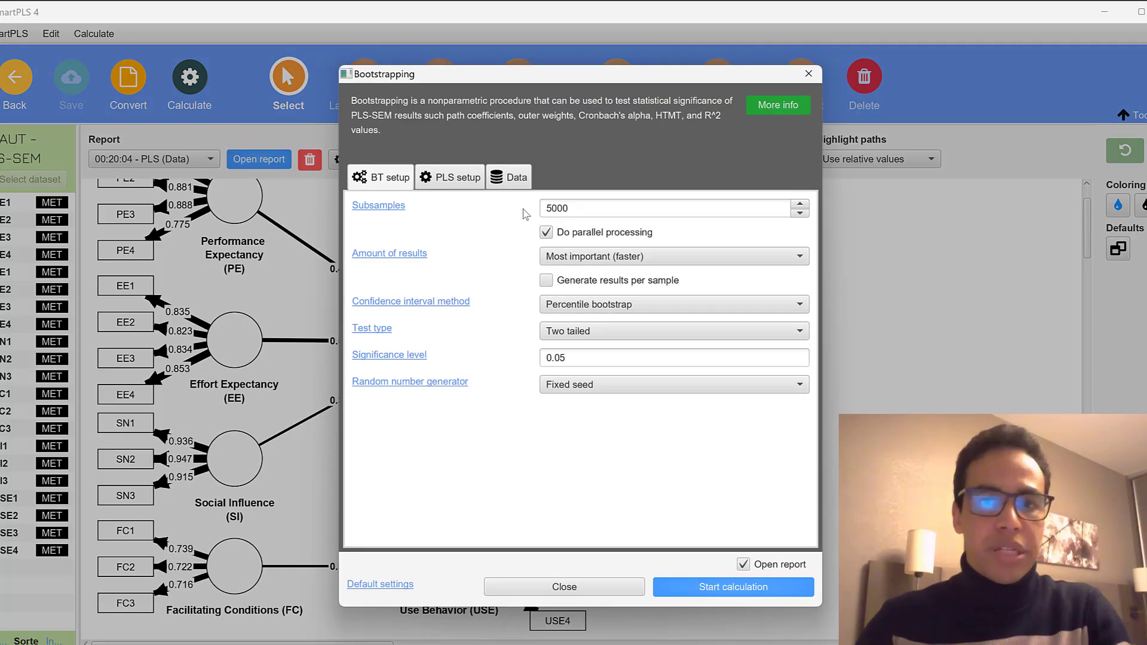
left_click(552, 208)
key("BackSpace")
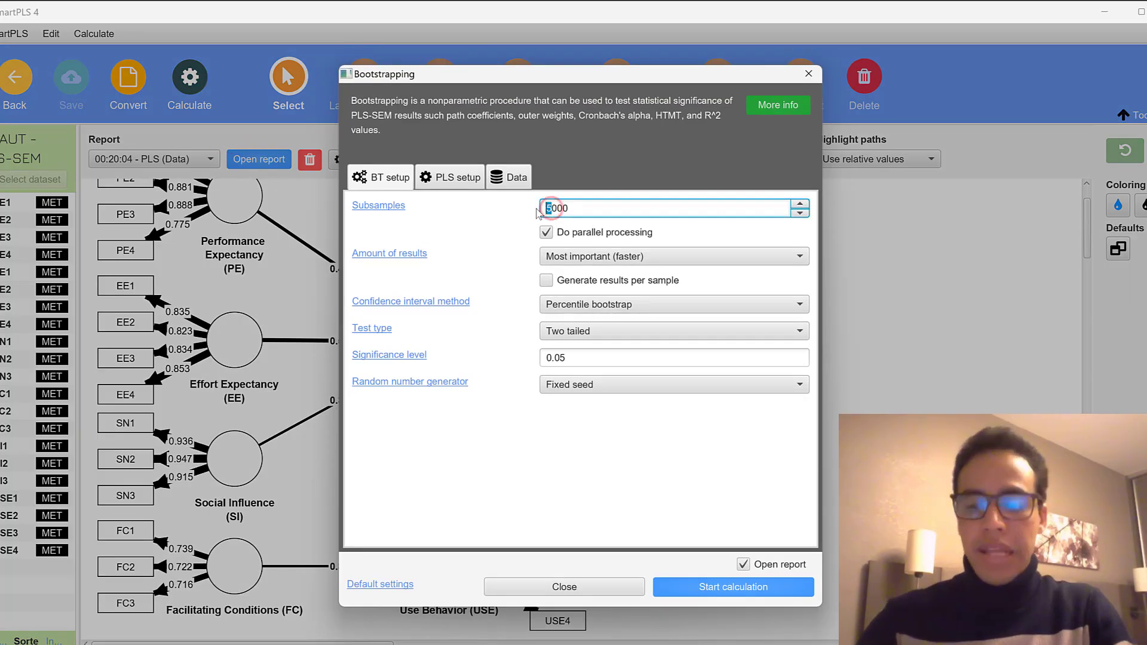
type("1")
key("BackSpace")
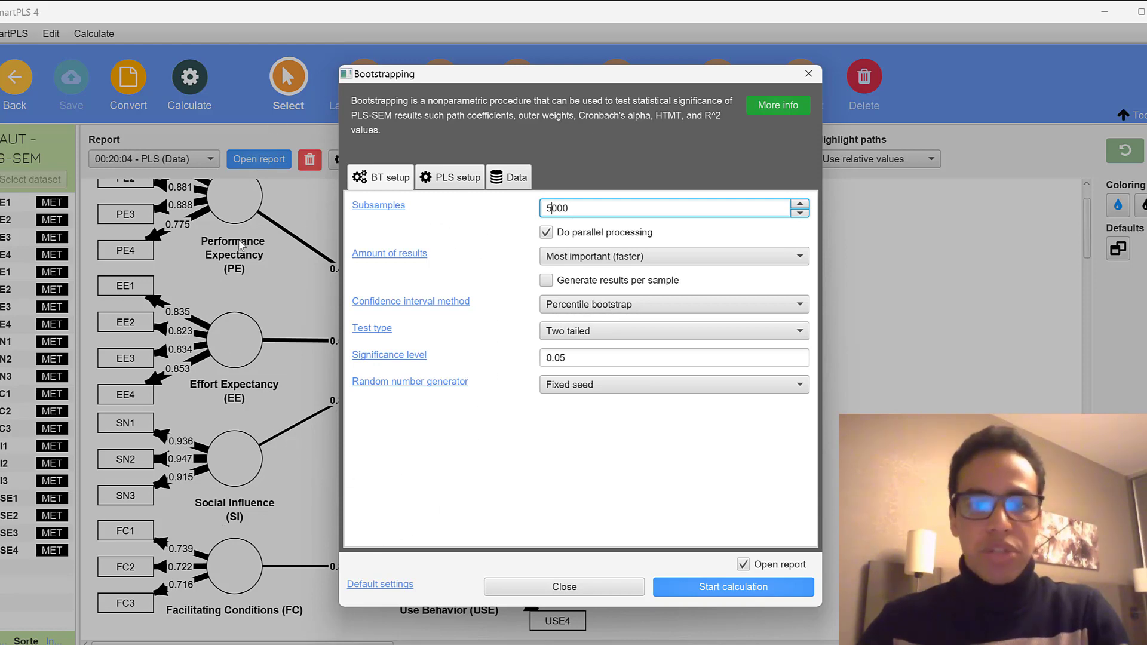
- Switch the bootstrapping test type to one tailed and back to two tailed
left_click(580, 336)
left_click(575, 346)
left_click(571, 334)
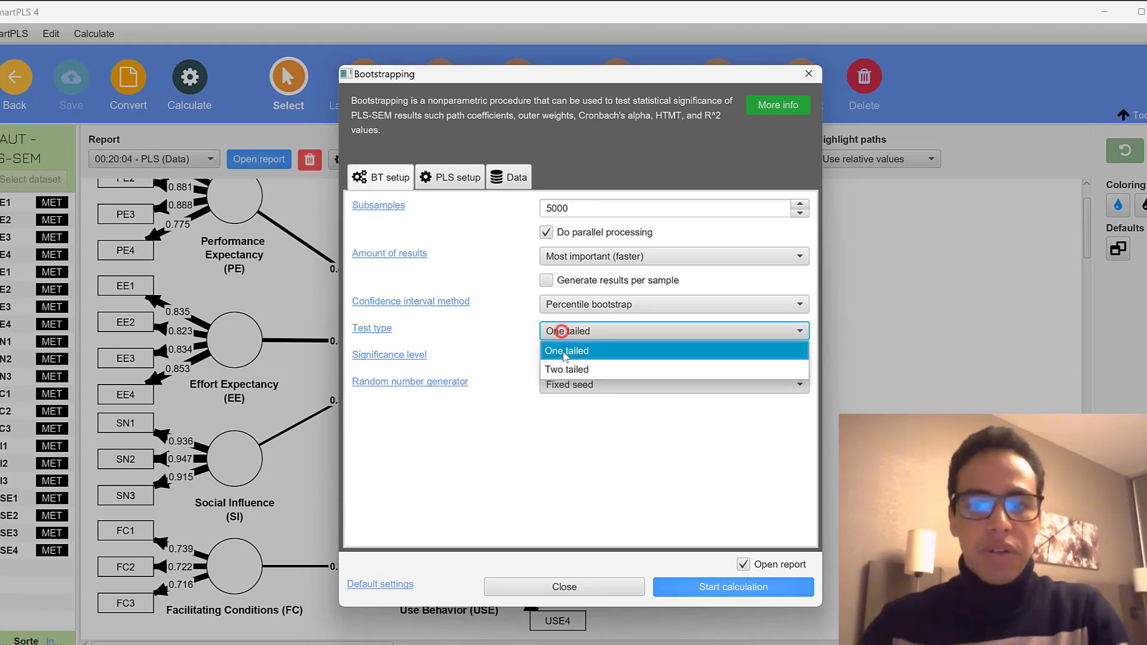
left_click(561, 370)
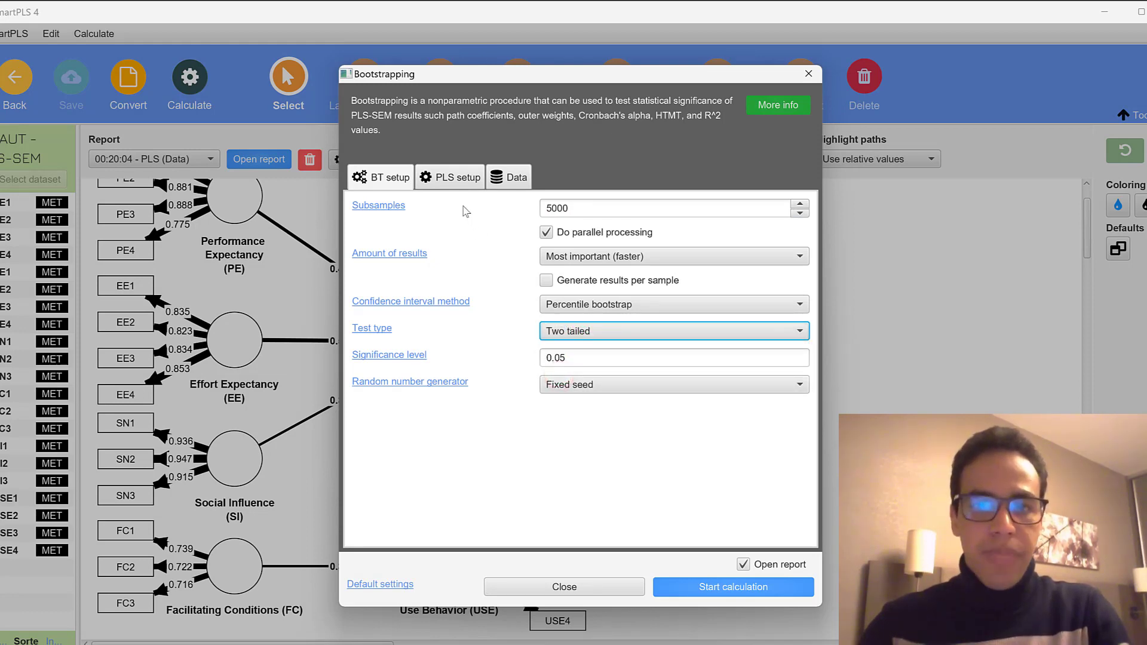
- Review the PLS settings and the data weighting vector setting of the bootstrapping calculation
left_click(436, 178)
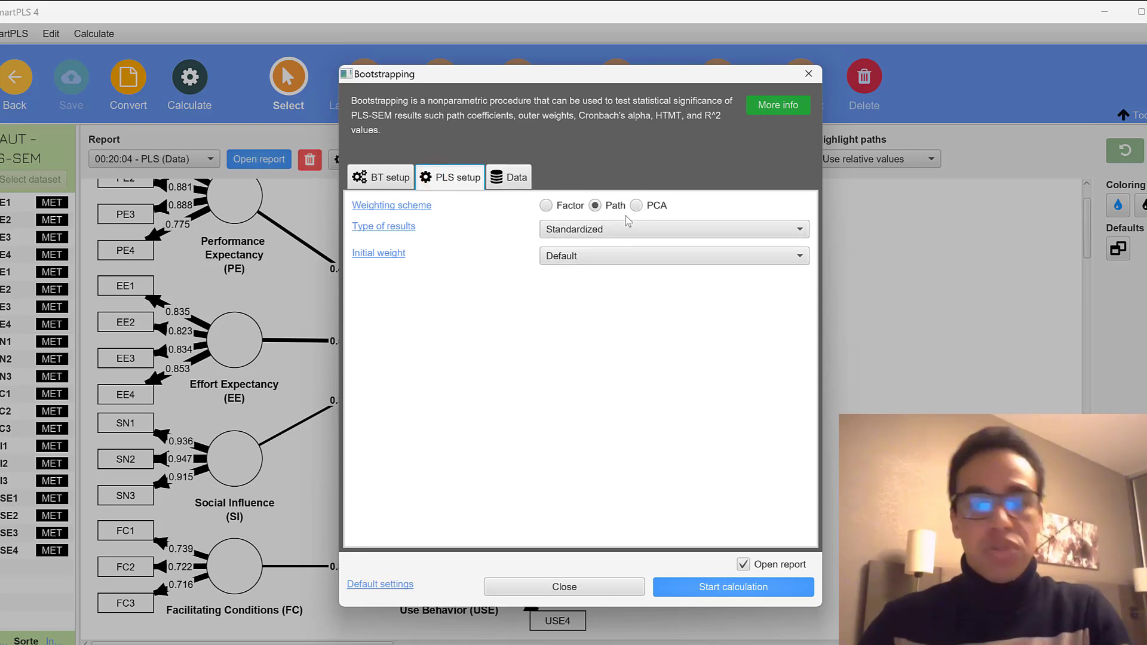
left_click(516, 177)
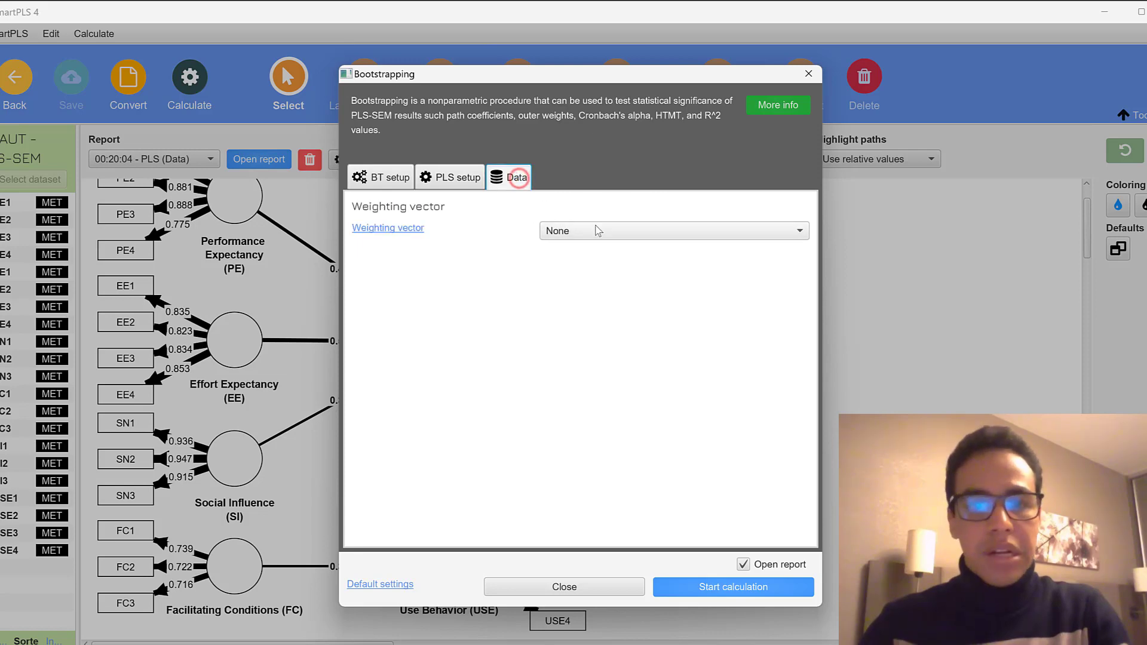
- Run the bootstrapping calculation and label the outer model in the graphical output with outer weights/loadings and p values
left_click(448, 174)
left_click(722, 586)
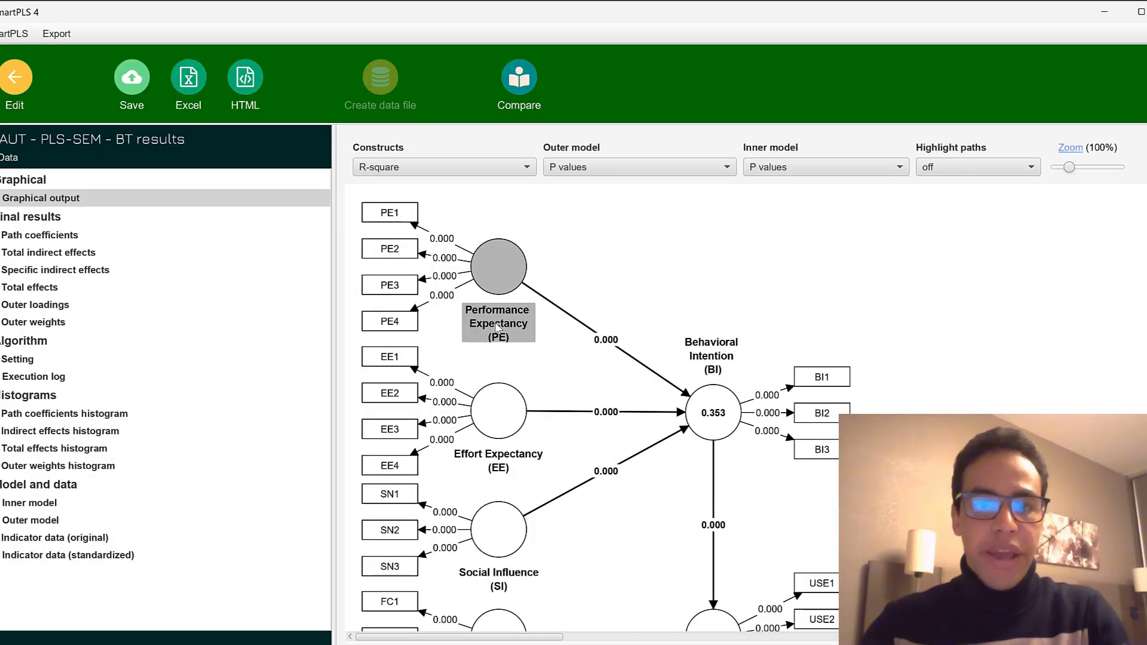
left_click(625, 166)
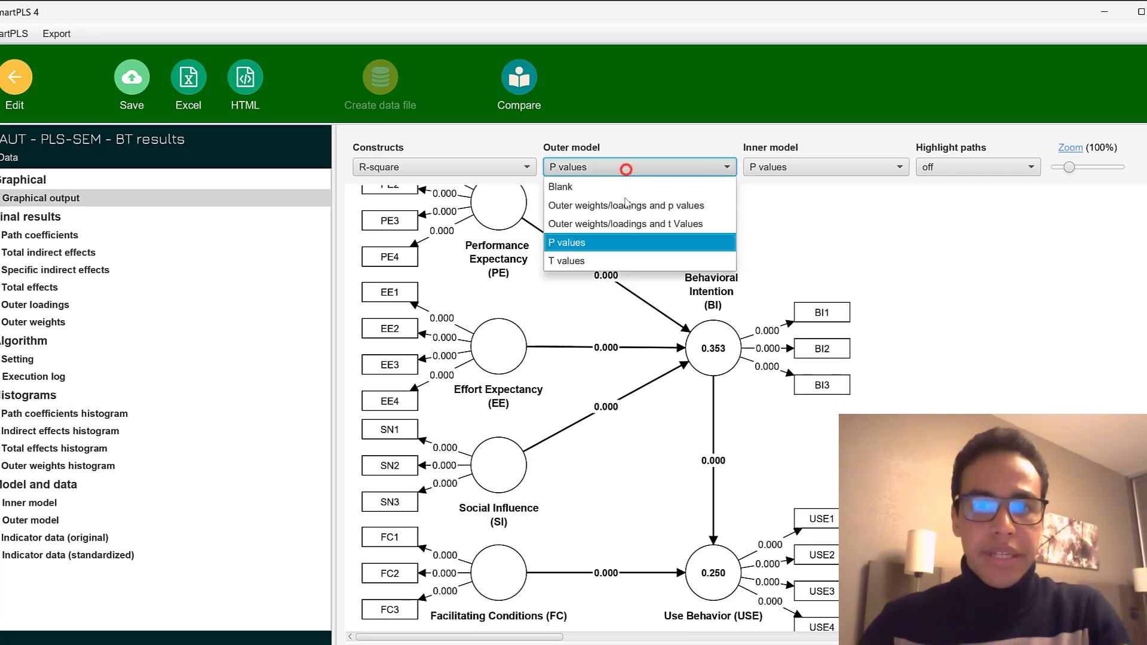
left_click(595, 206)
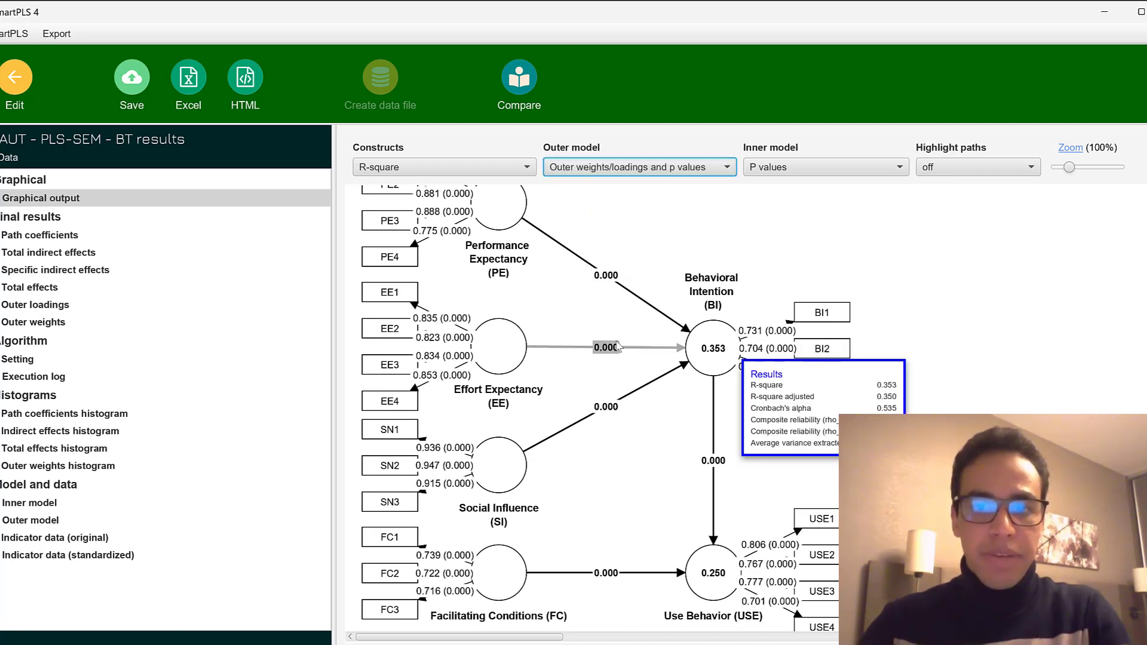
- Show Cronbach's alpha in the constructs, examine it across the model, and switch the constructs back to R-square
left_click(451, 171)
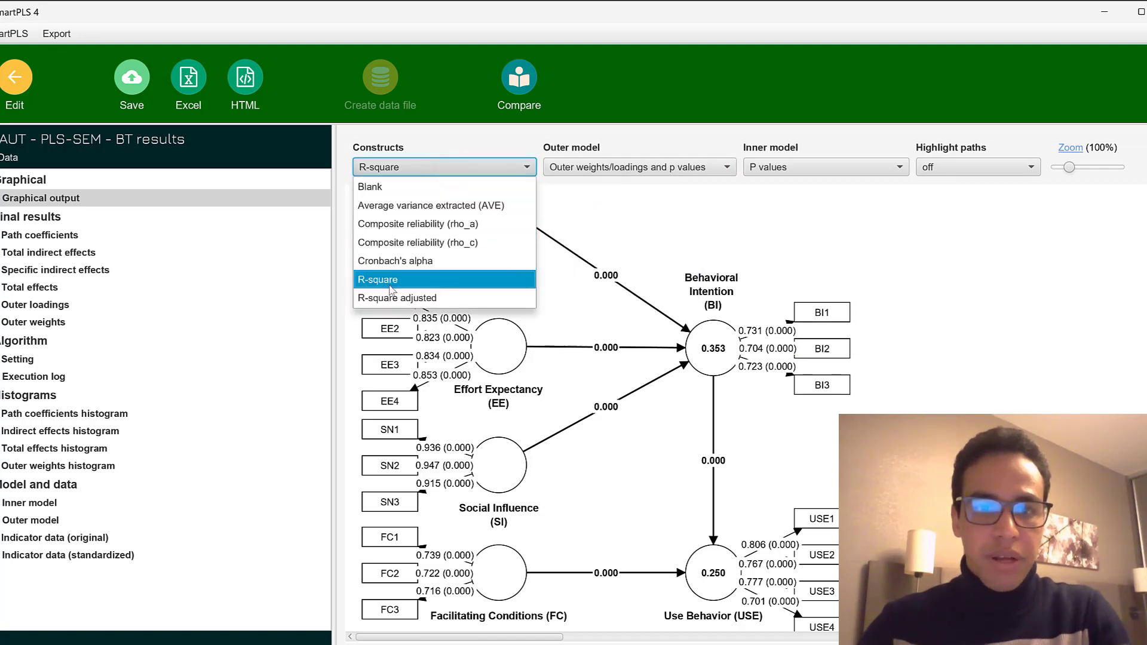
left_click(383, 263)
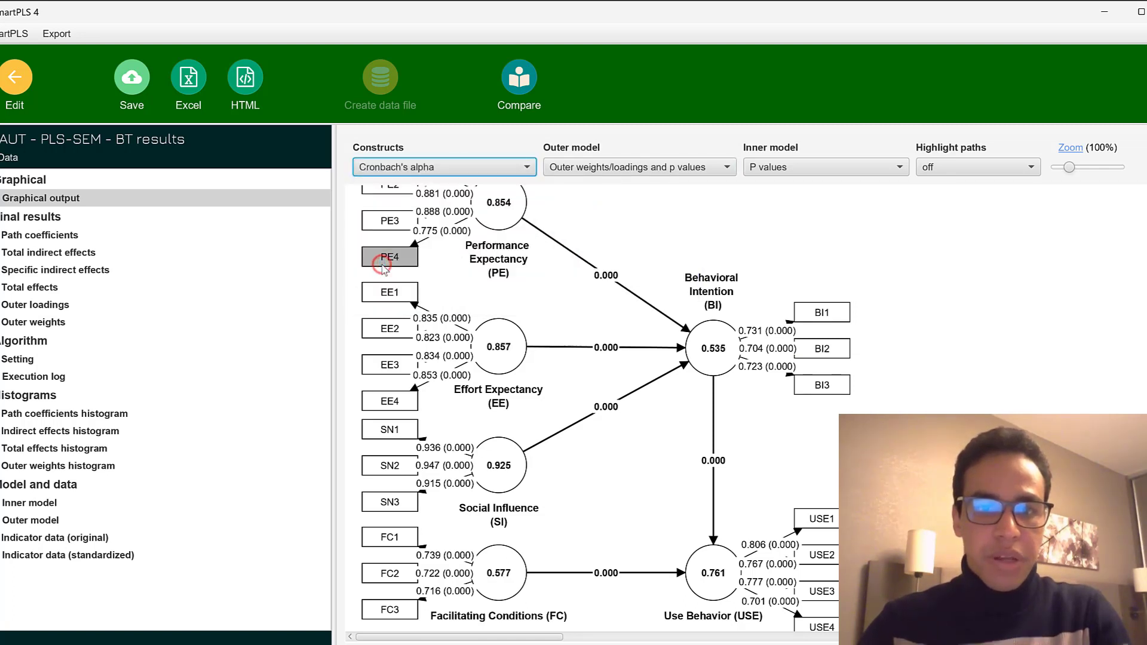
mouse_move(517, 497)
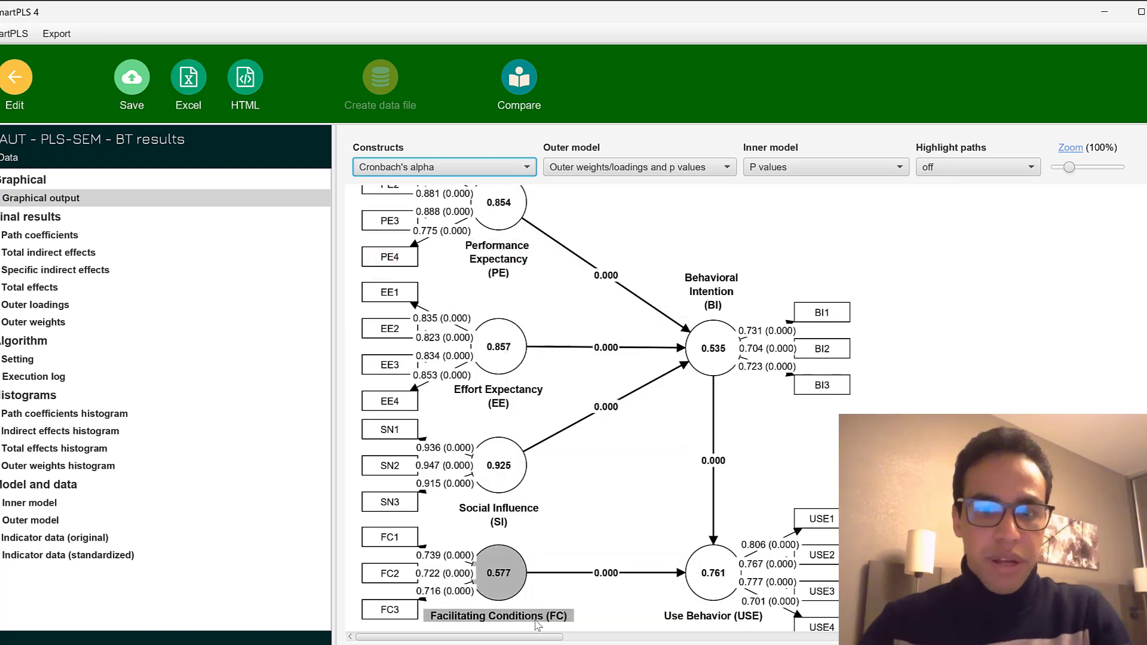
mouse_move(716, 340)
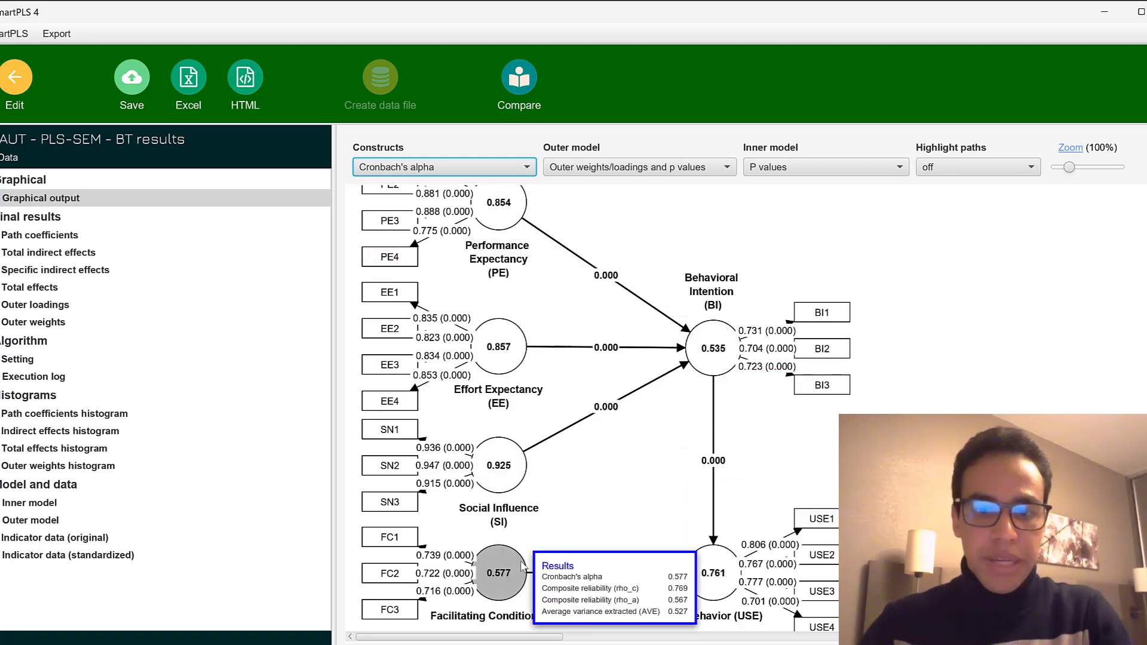
left_click(405, 161)
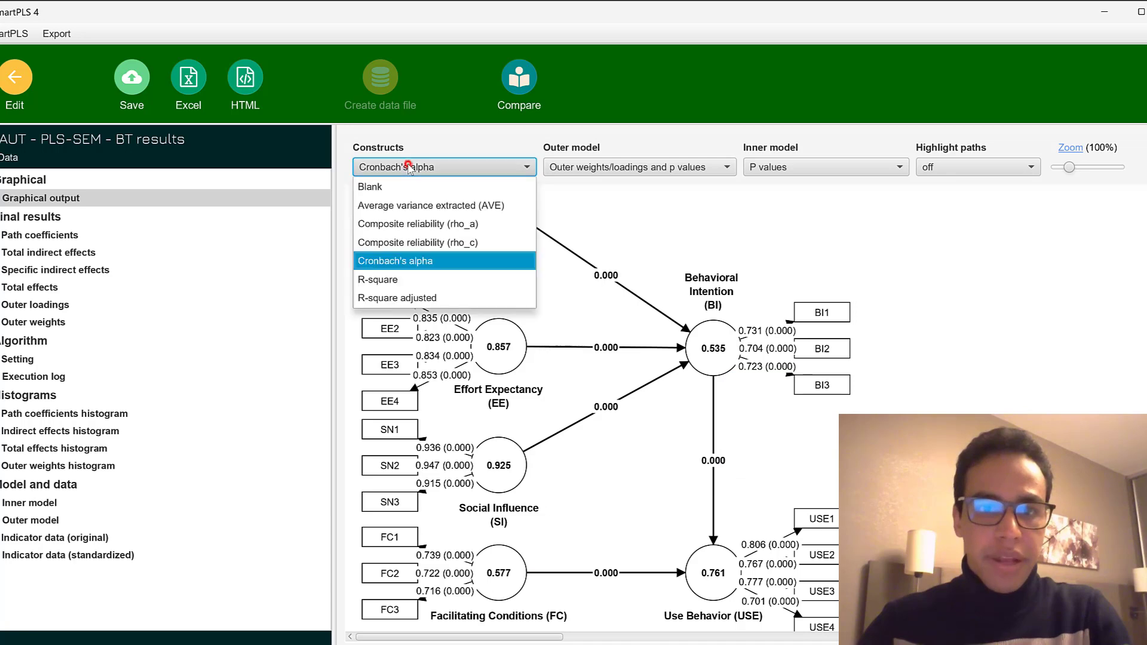
left_click(410, 284)
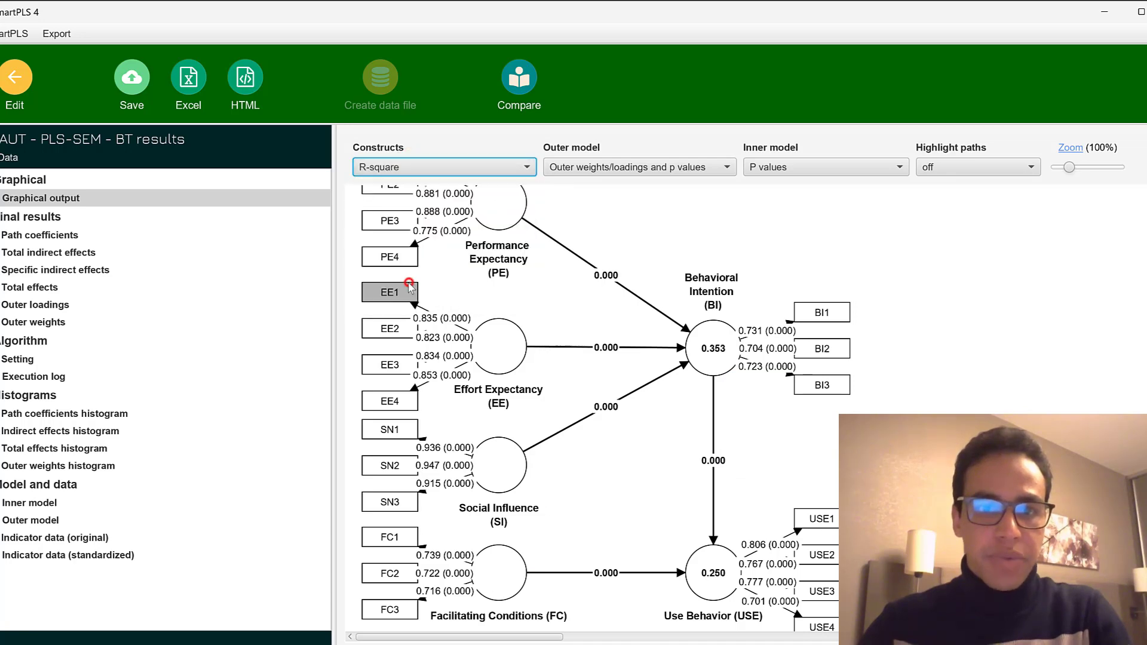
scroll(496, 239, "up", 2)
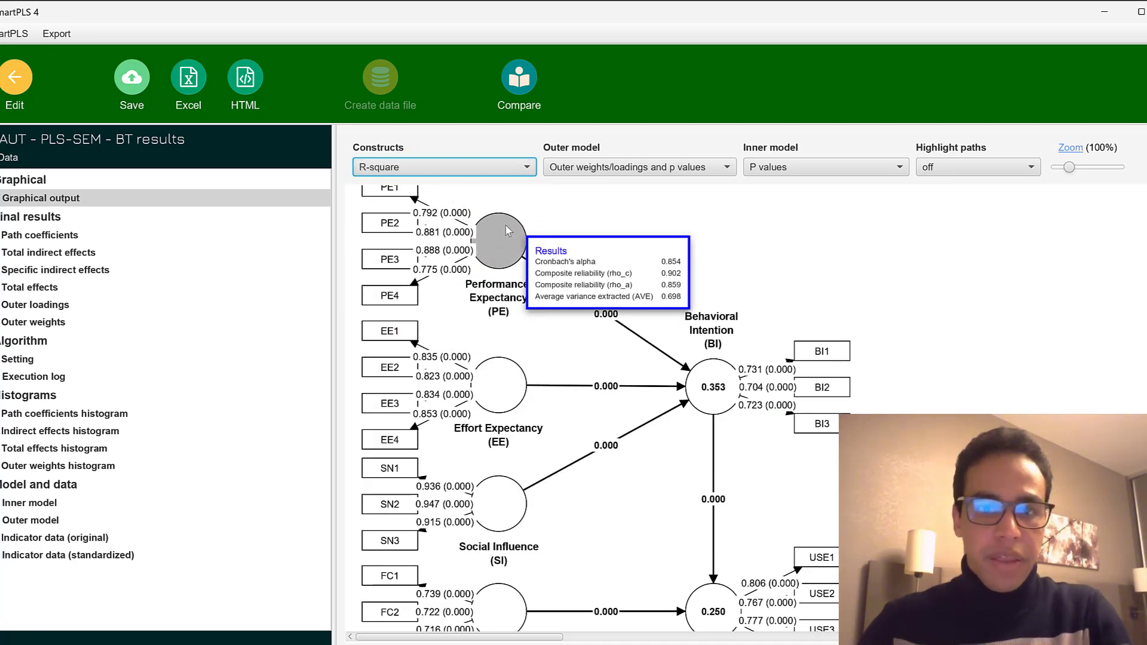
- Label the inner model with path coefficients and p values, switch it to path coefficients and t values, and examine the paths
left_click(821, 172)
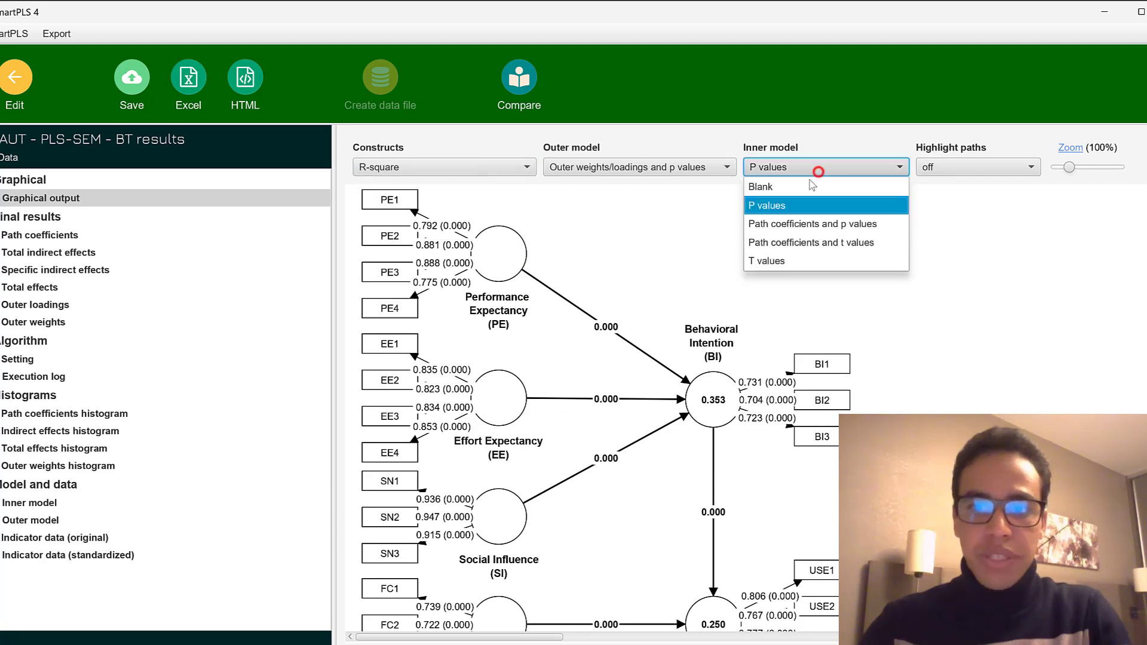
left_click(791, 231)
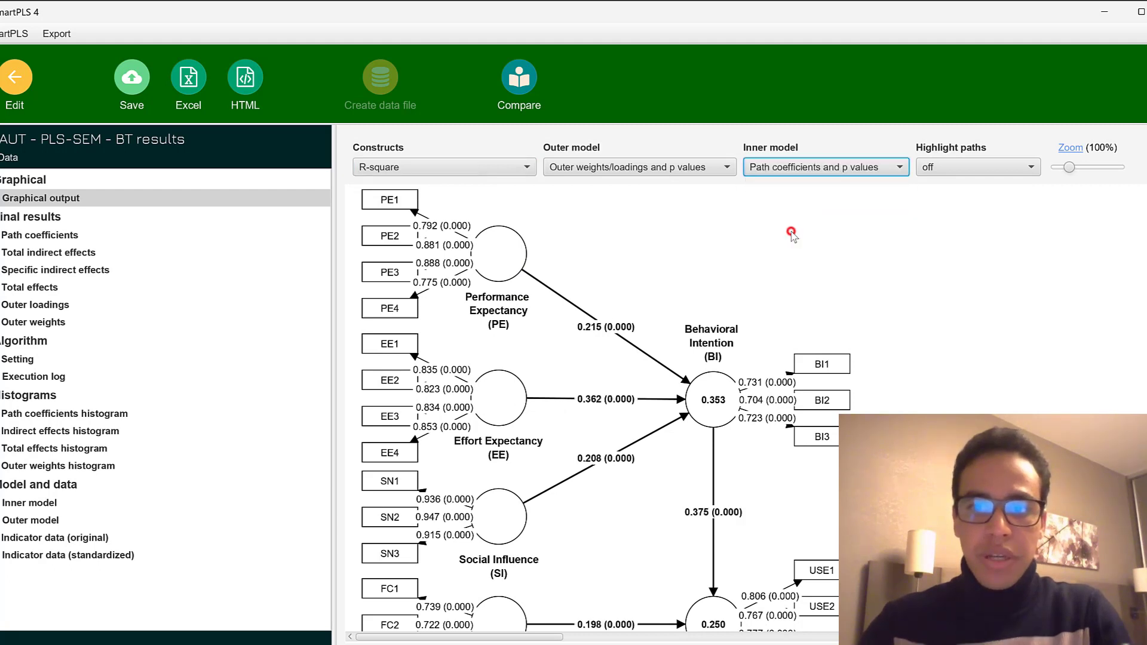
left_click(849, 173)
left_click(810, 244)
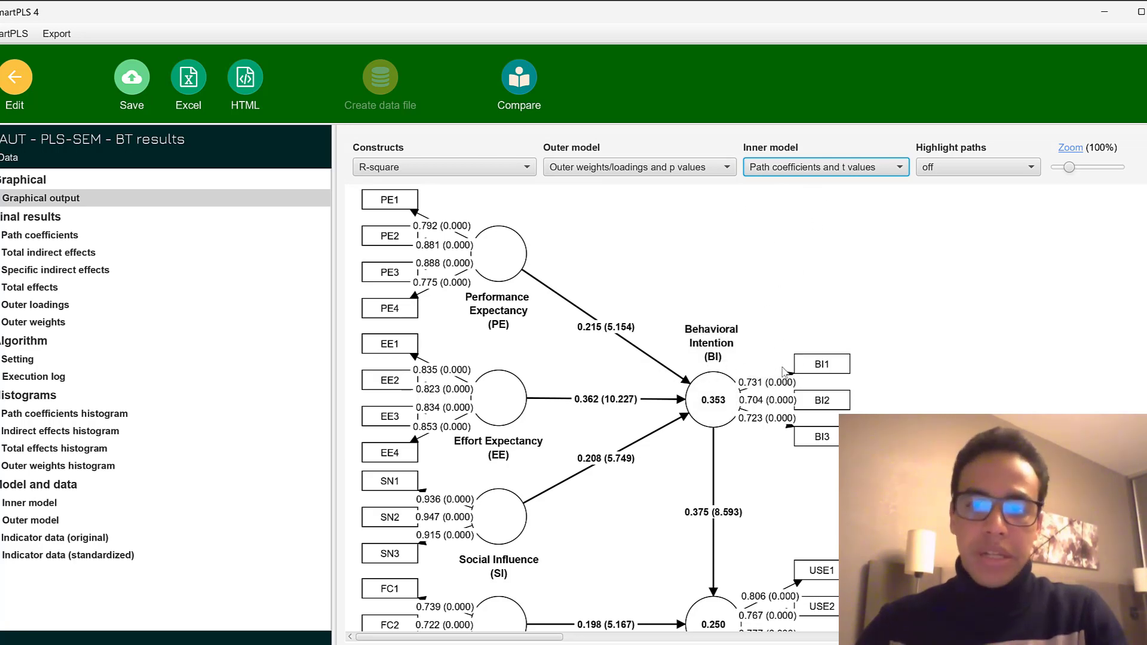
scroll(717, 419, "down", 3)
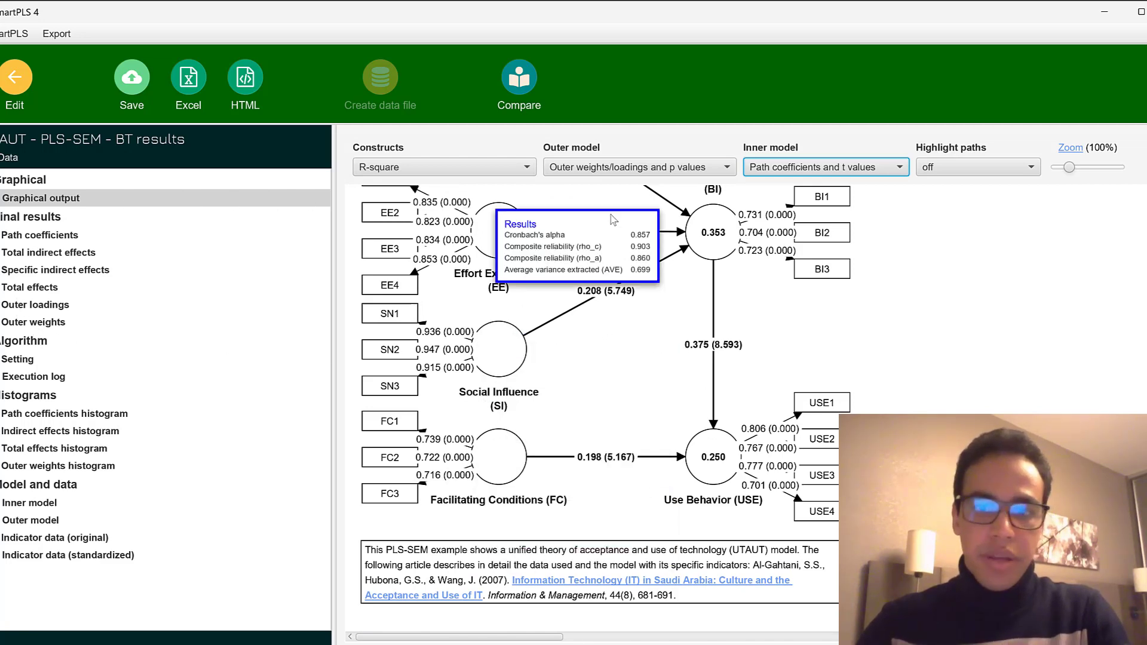
scroll(663, 285, "up", 3)
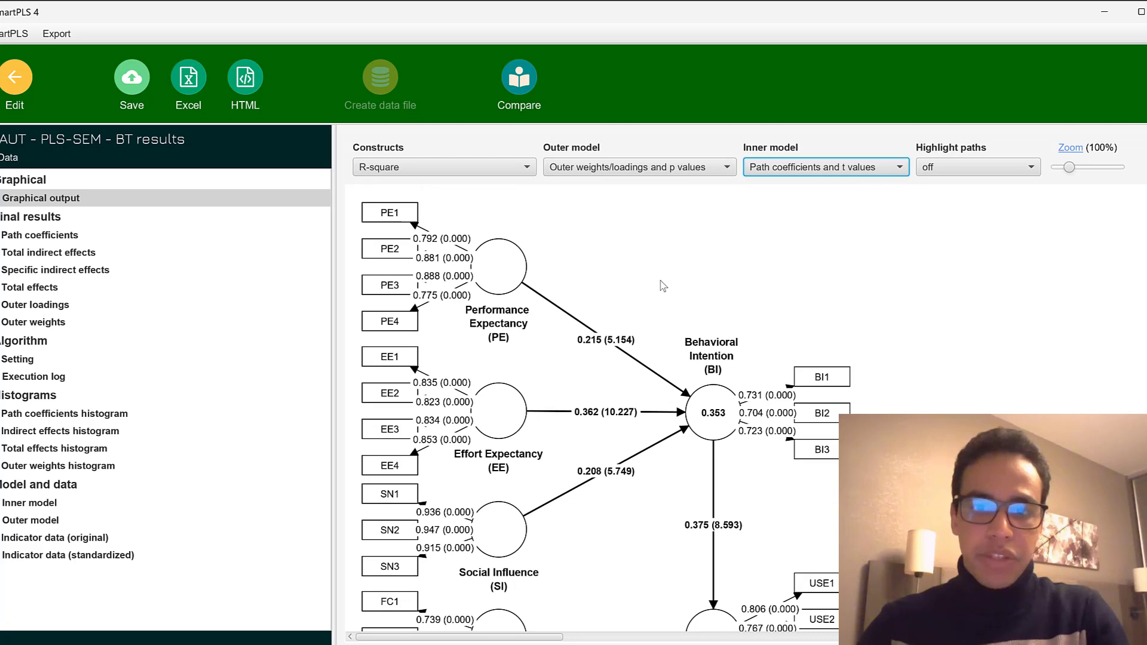
scroll(745, 309, "down", 2)
- Review the mean, STDEV, T values and p values of the path coefficients, total indirect effects and specific indirect effects
left_click(24, 235)
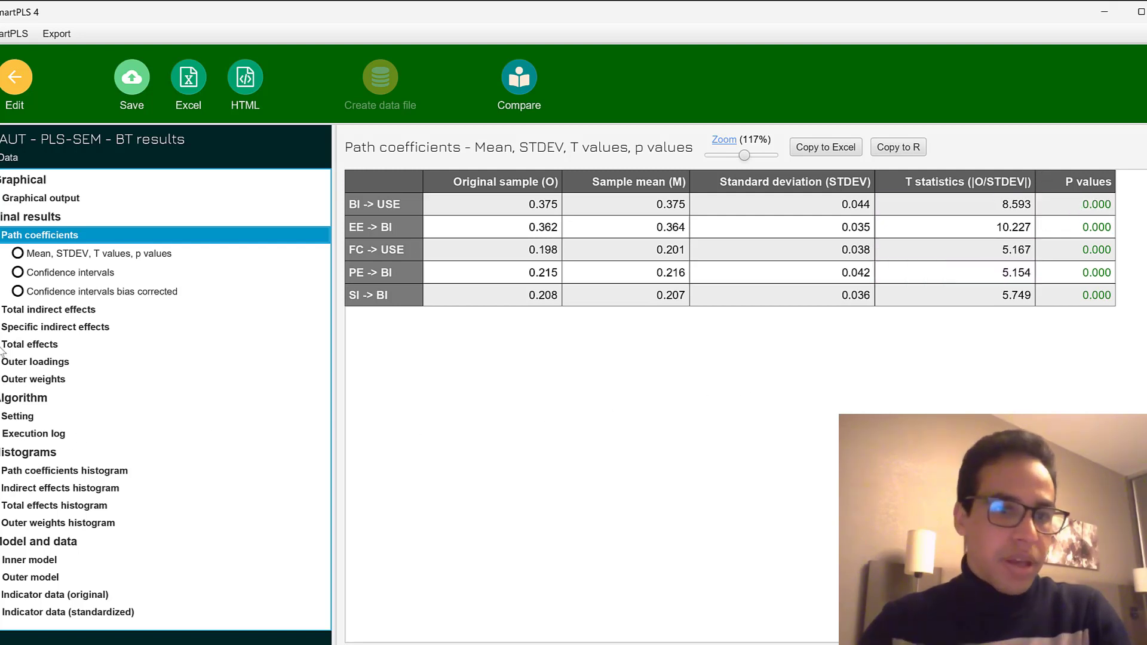
left_click(14, 310)
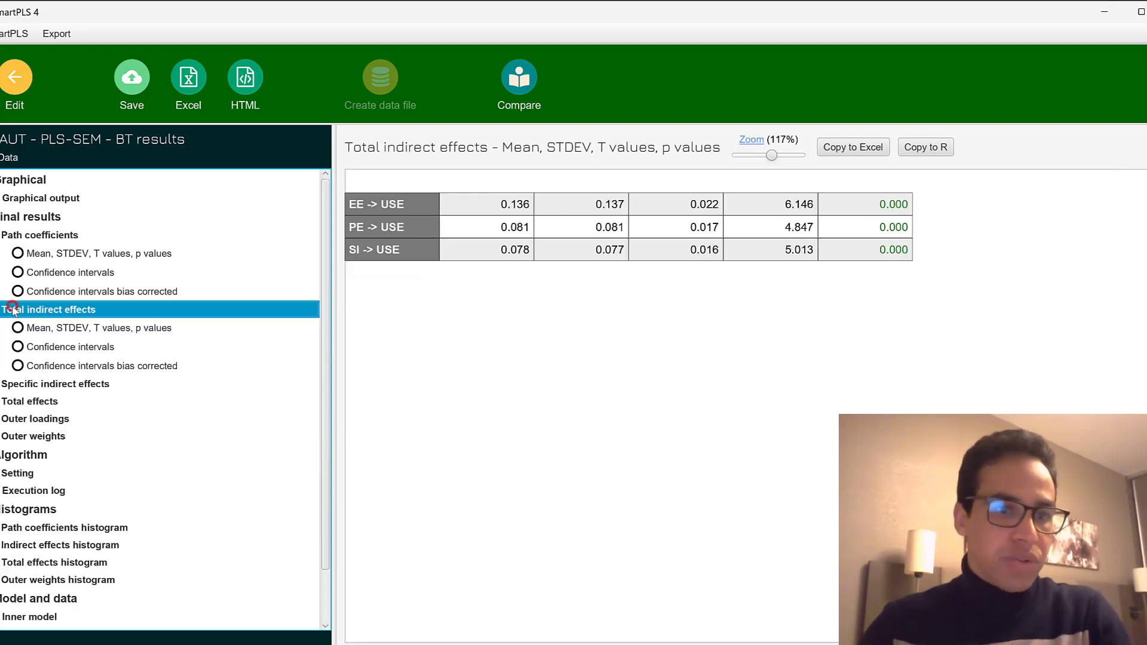
left_click(44, 323)
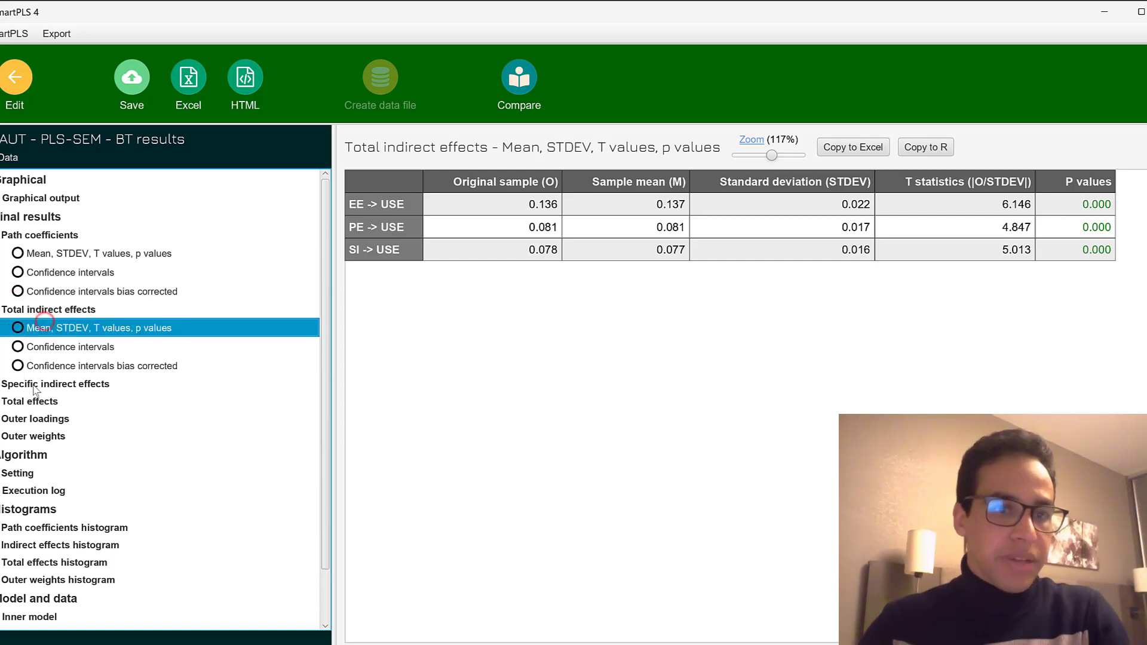
left_click(33, 385)
left_click(23, 402)
scroll(46, 424, "down", 3)
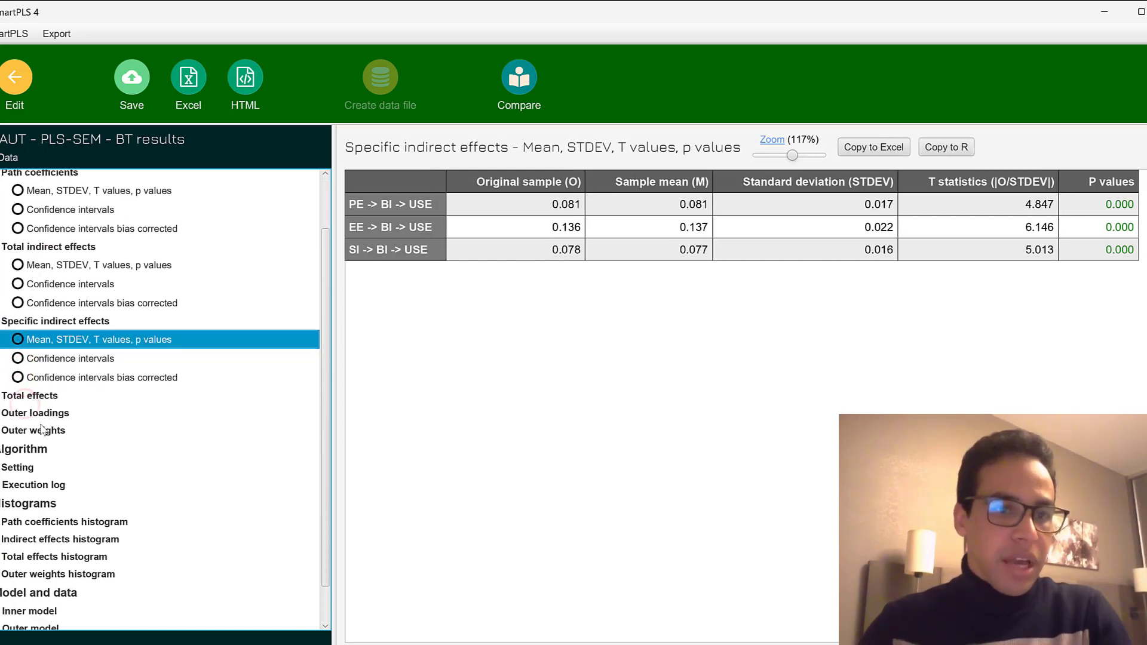
- Review the mean, STDEV, T values and p values of the total effects, outer loadings and outer weights
left_click(10, 397)
left_click(39, 413)
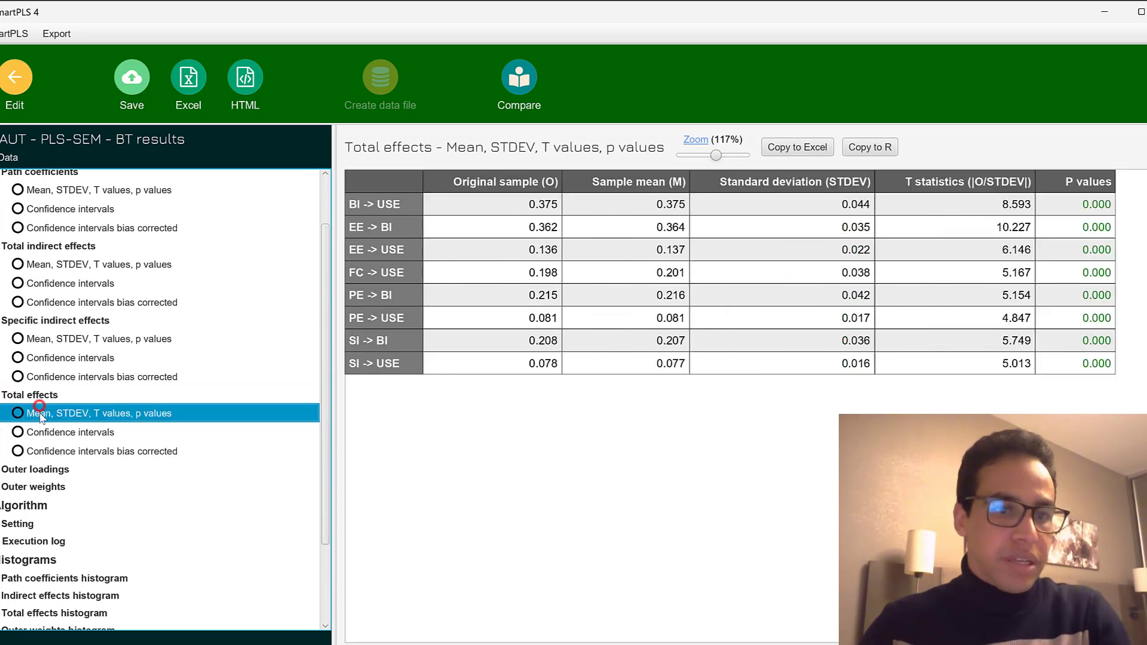
scroll(39, 412, "down", 2)
left_click(20, 426)
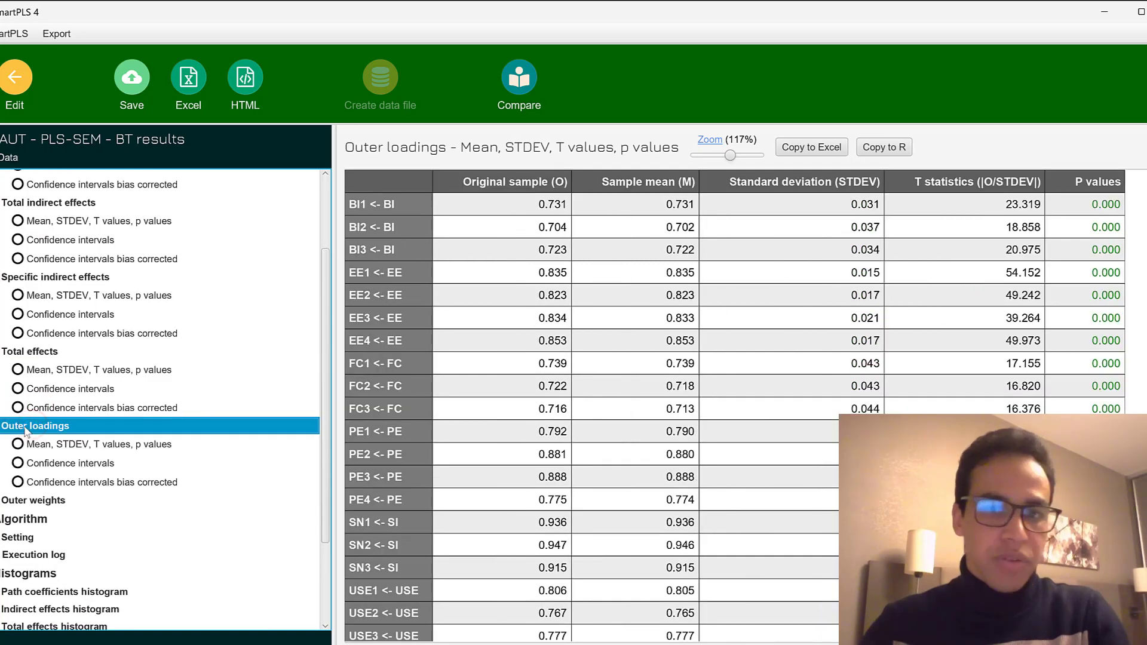
scroll(30, 431, "down", 2)
left_click(34, 456)
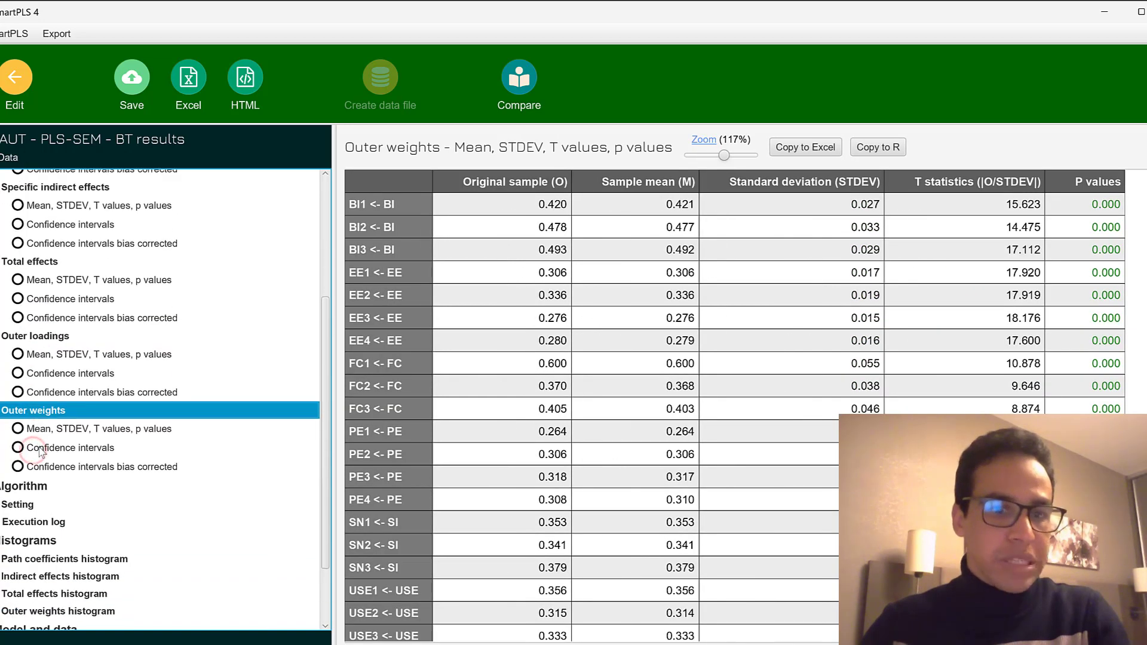
scroll(34, 442, "down", 3)
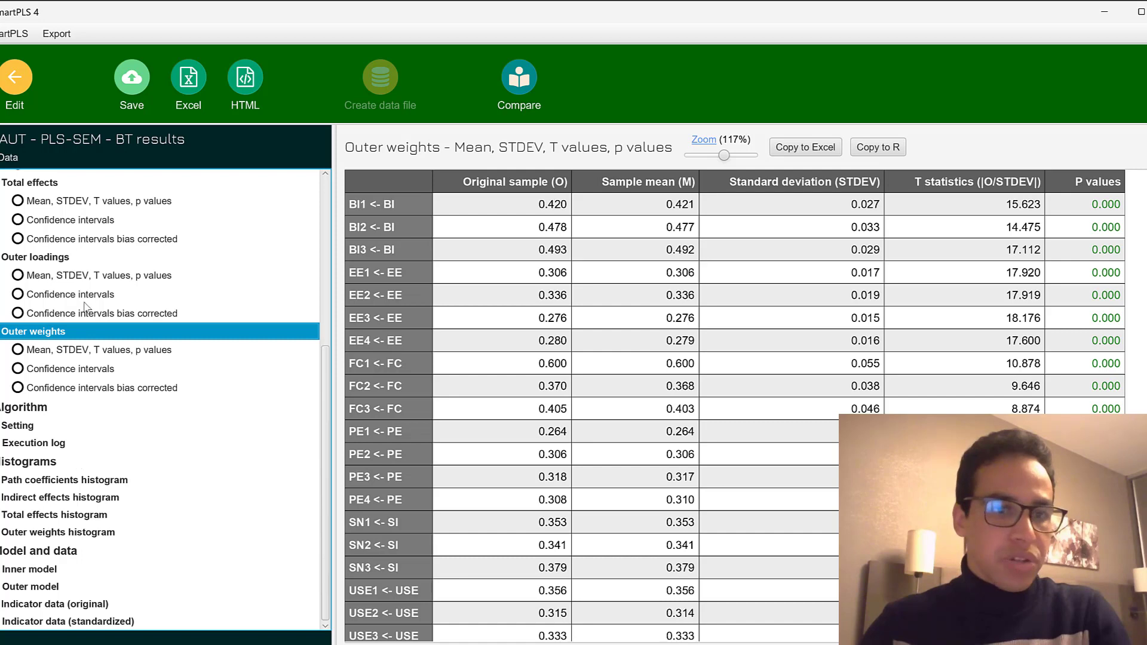
- Collapse and re-expand the final results and return to the path coefficients' mean, STDEV, T values and p values
scroll(86, 306, "up", 12)
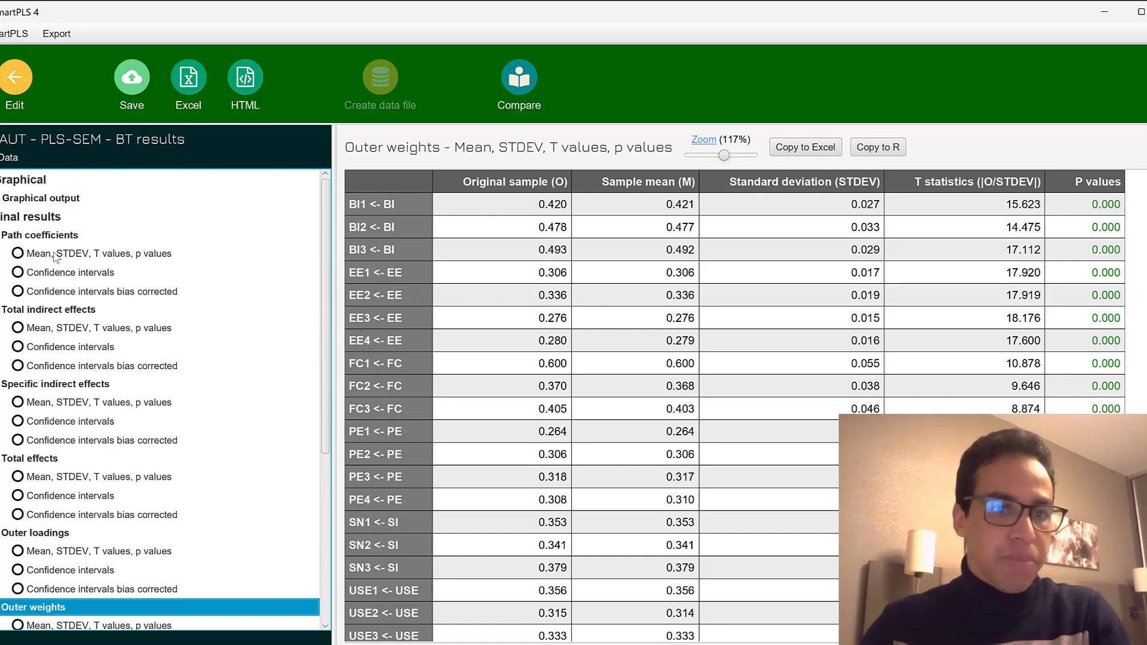
double_click(26, 223)
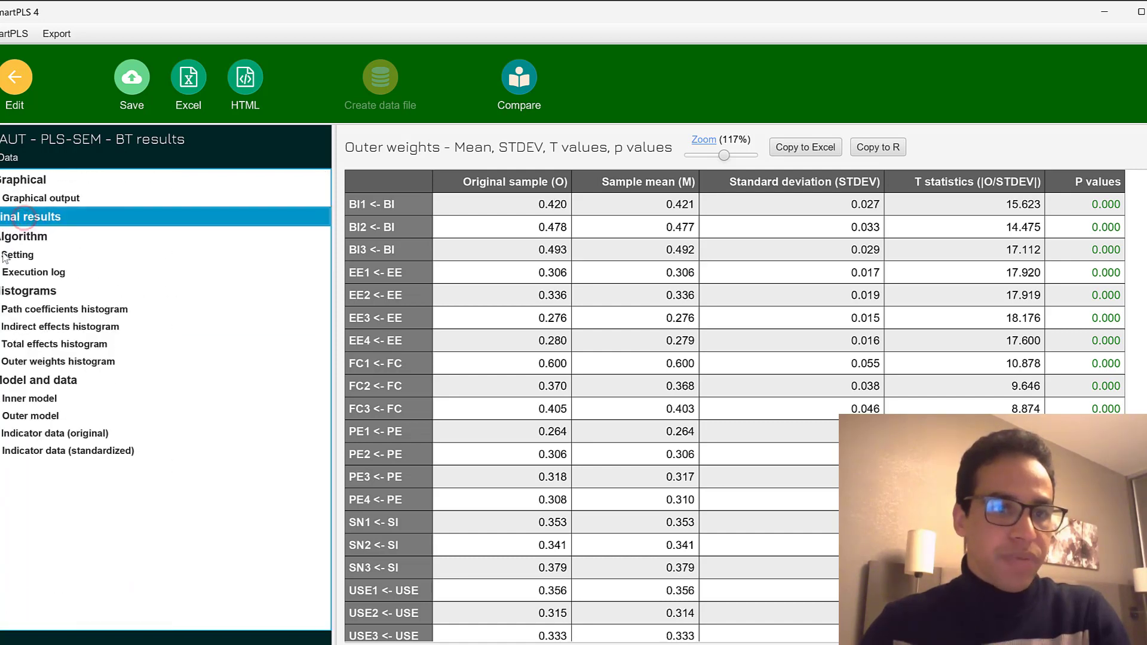
double_click(26, 217)
left_click(36, 255)
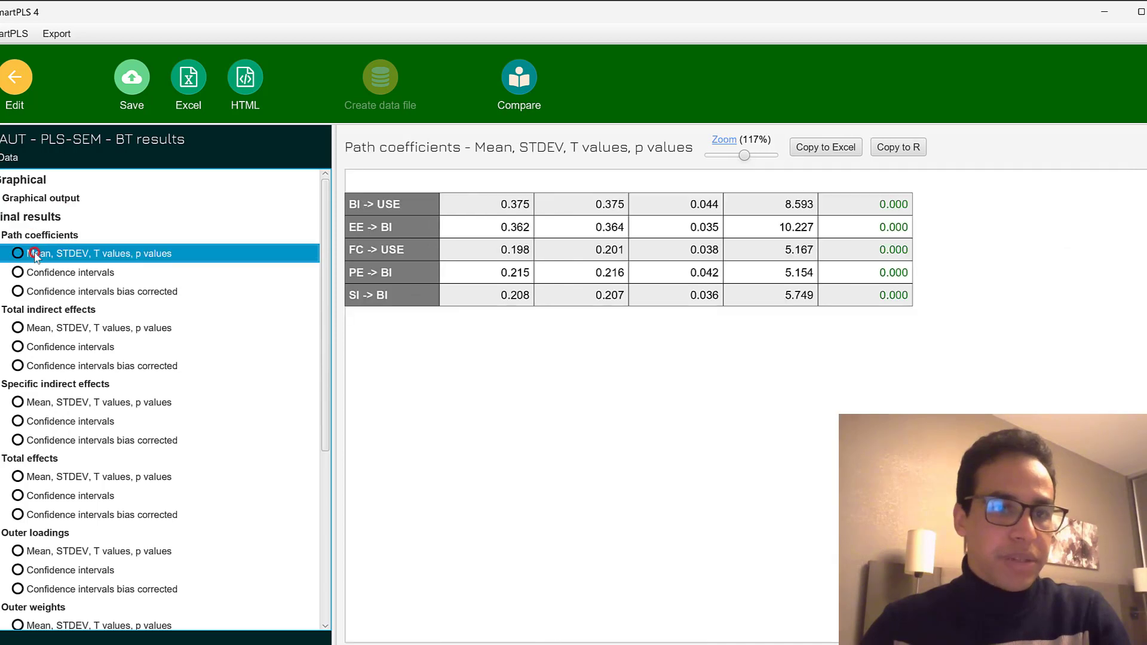